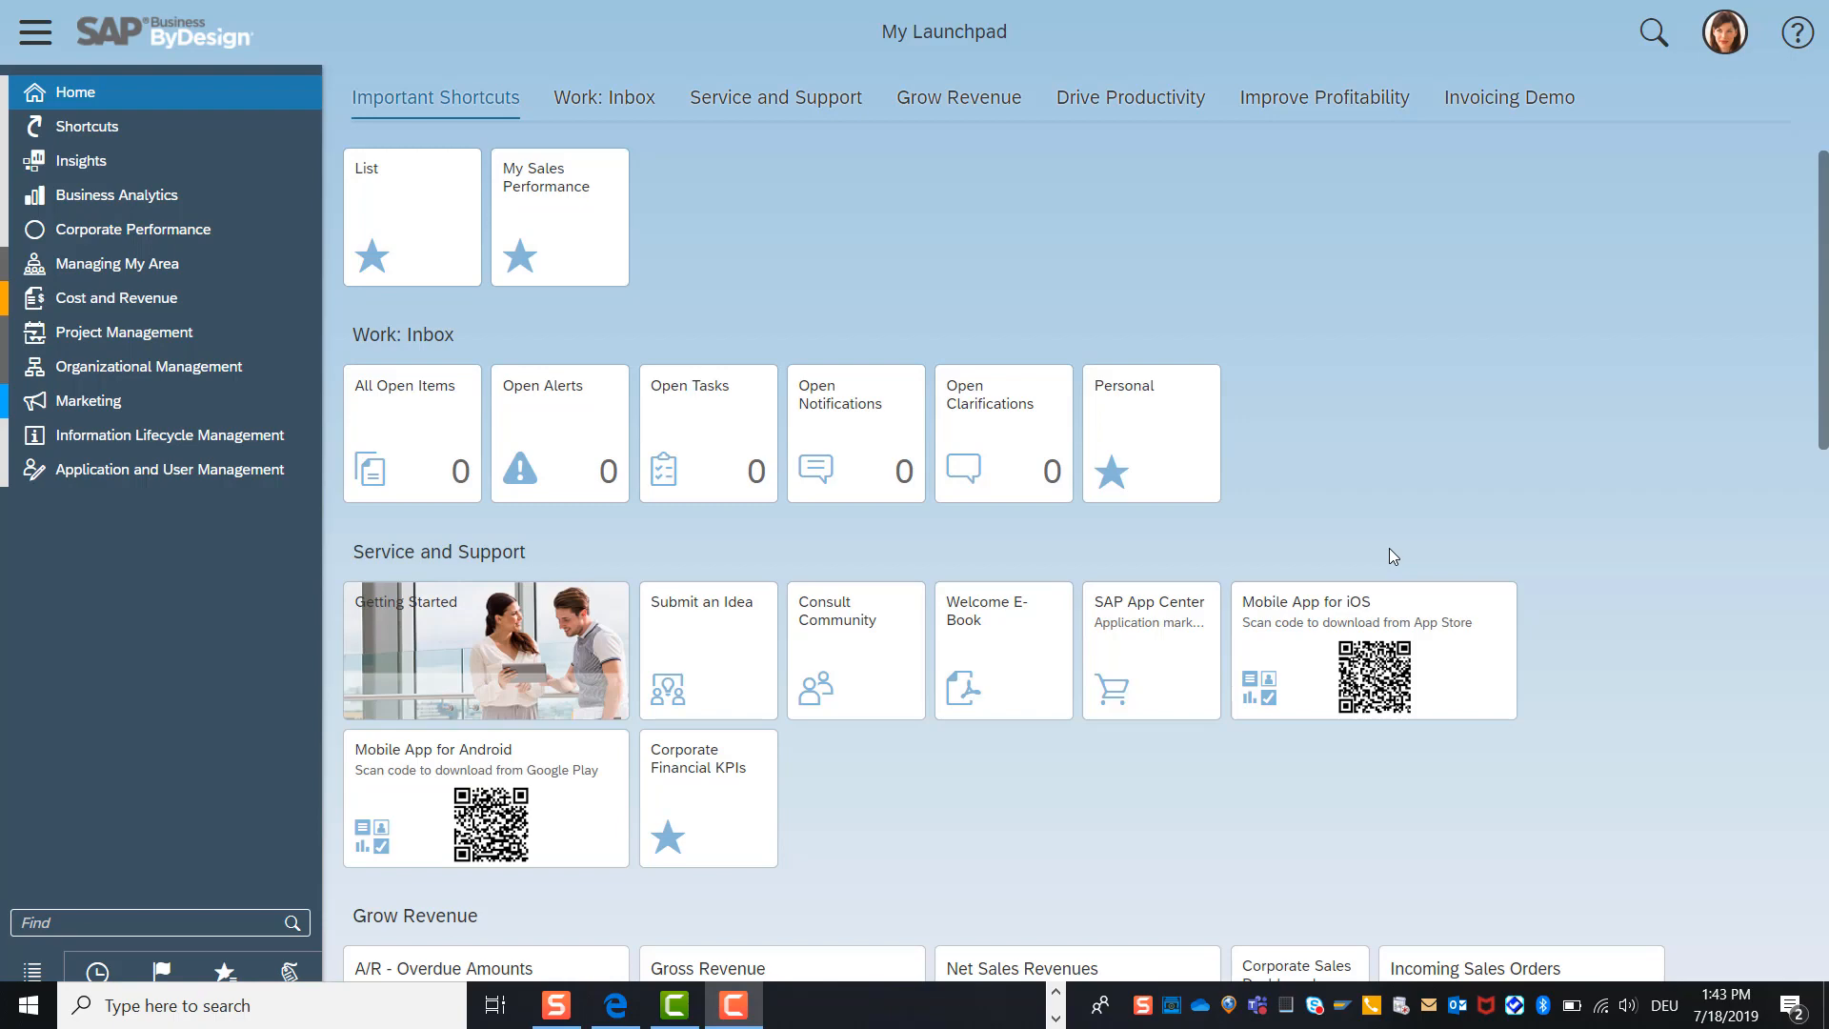
Step: Open the Design Reports list in Business Analytics and search it for "Incoming sales*"
mouse_move(194, 201)
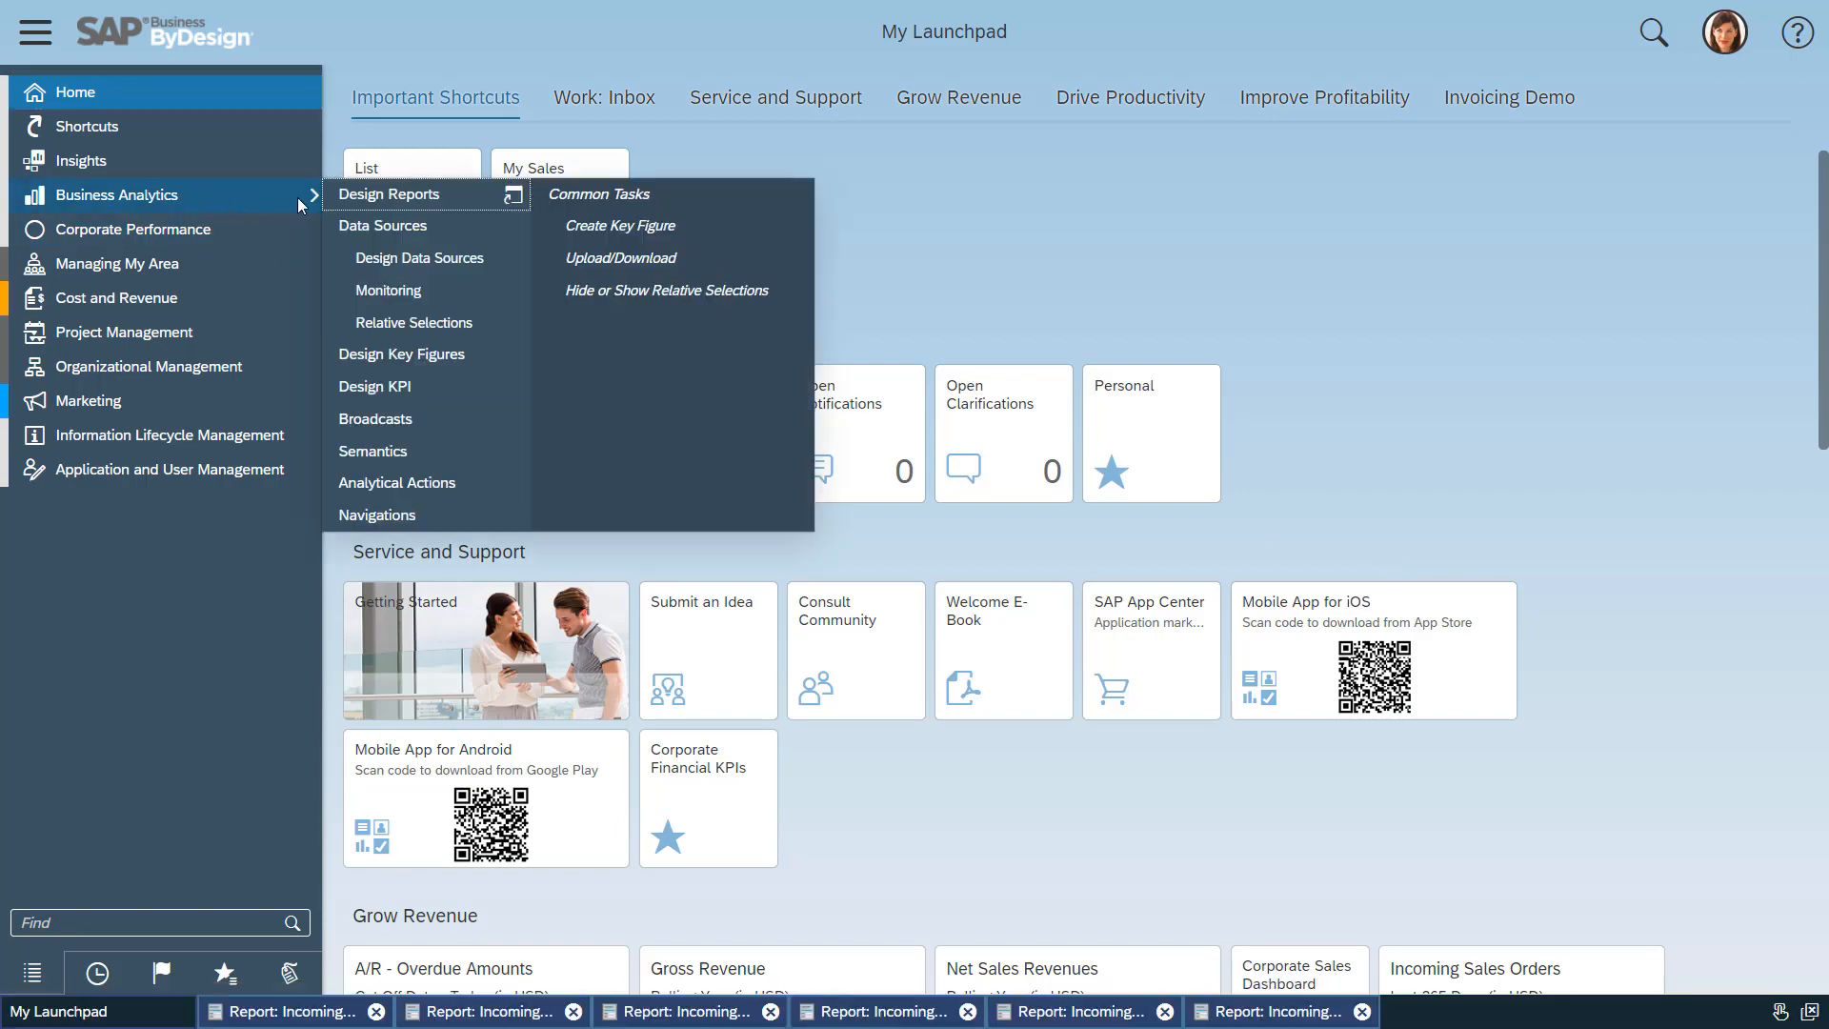
click(407, 196)
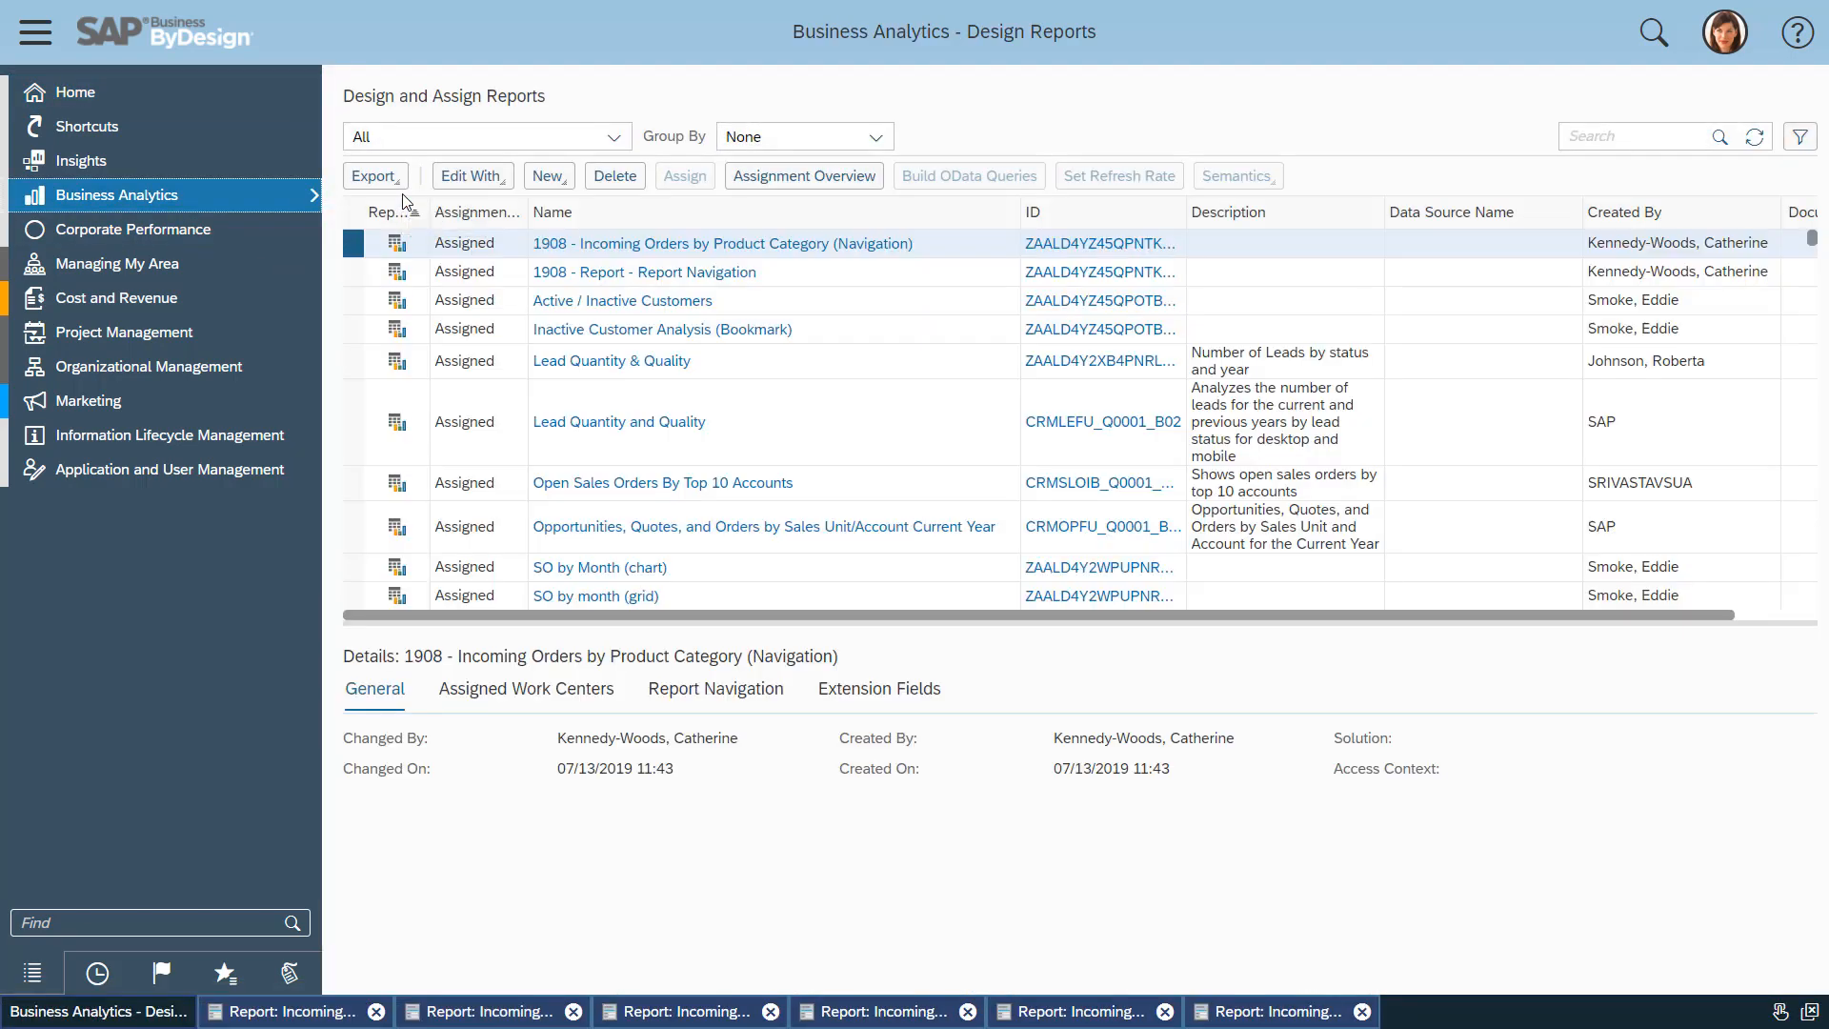
click(1588, 135)
text(ing sales*)
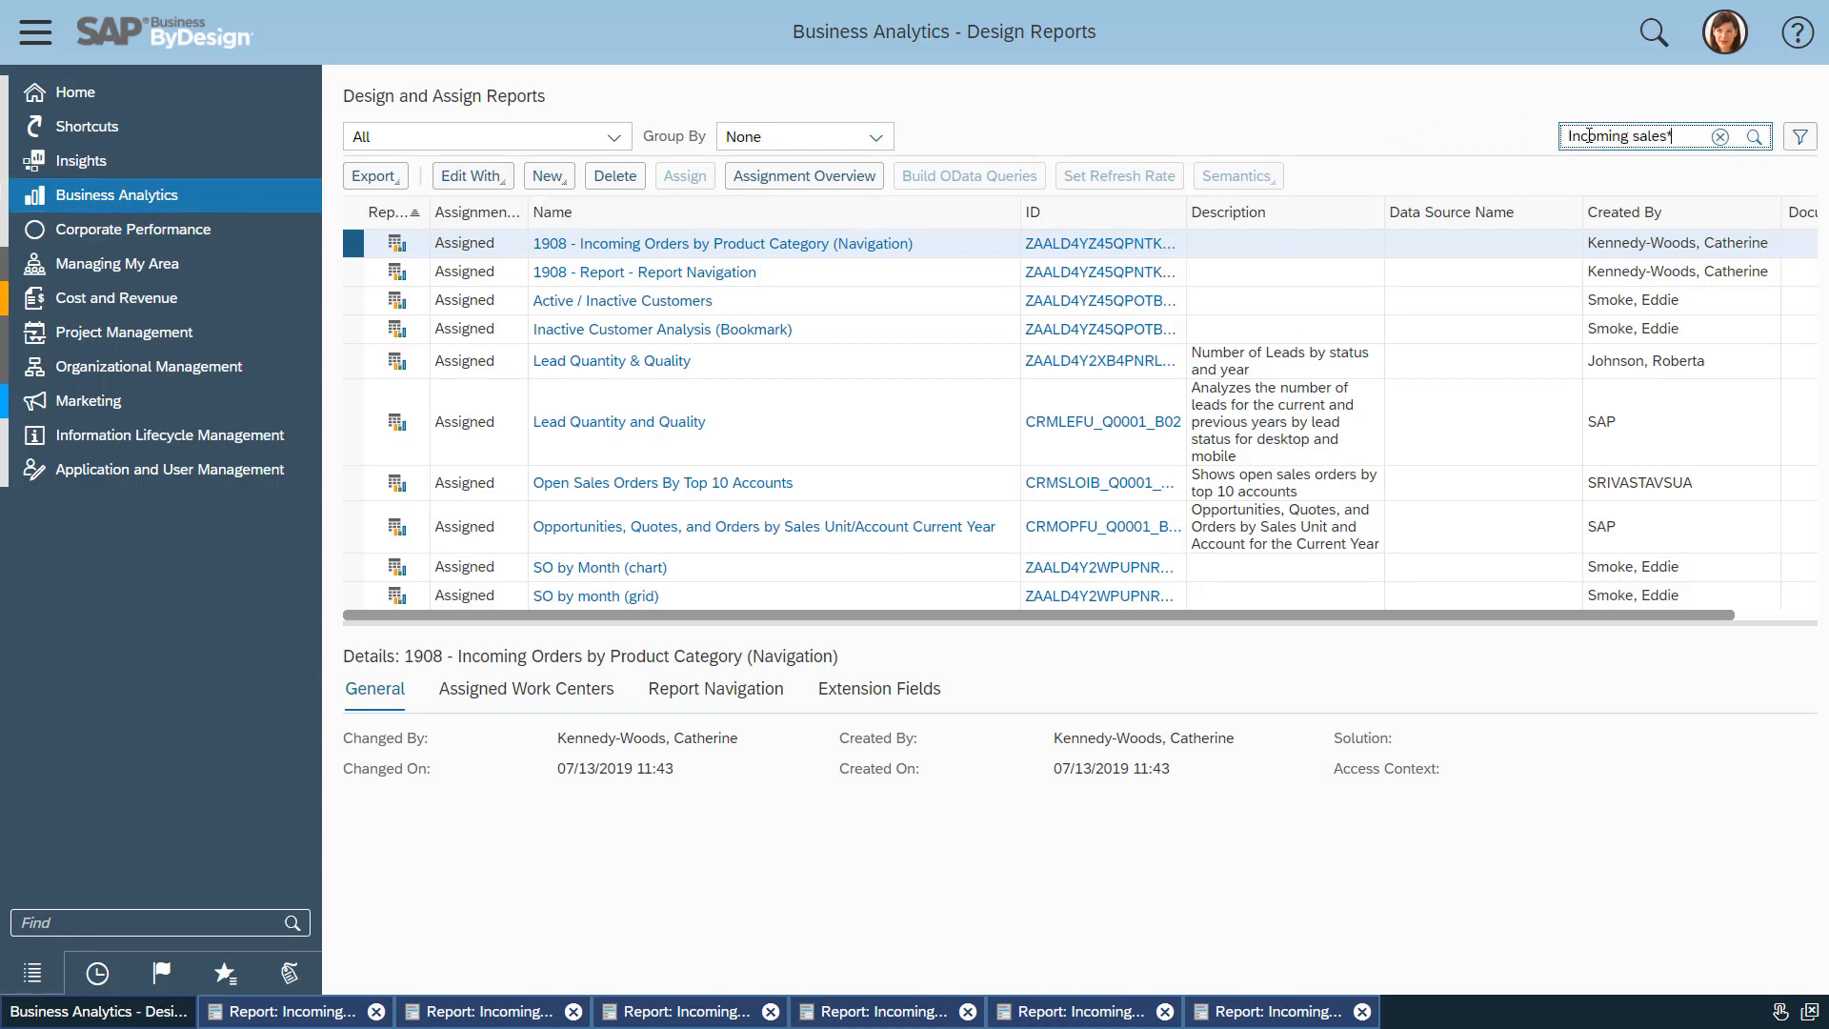
key(Return)
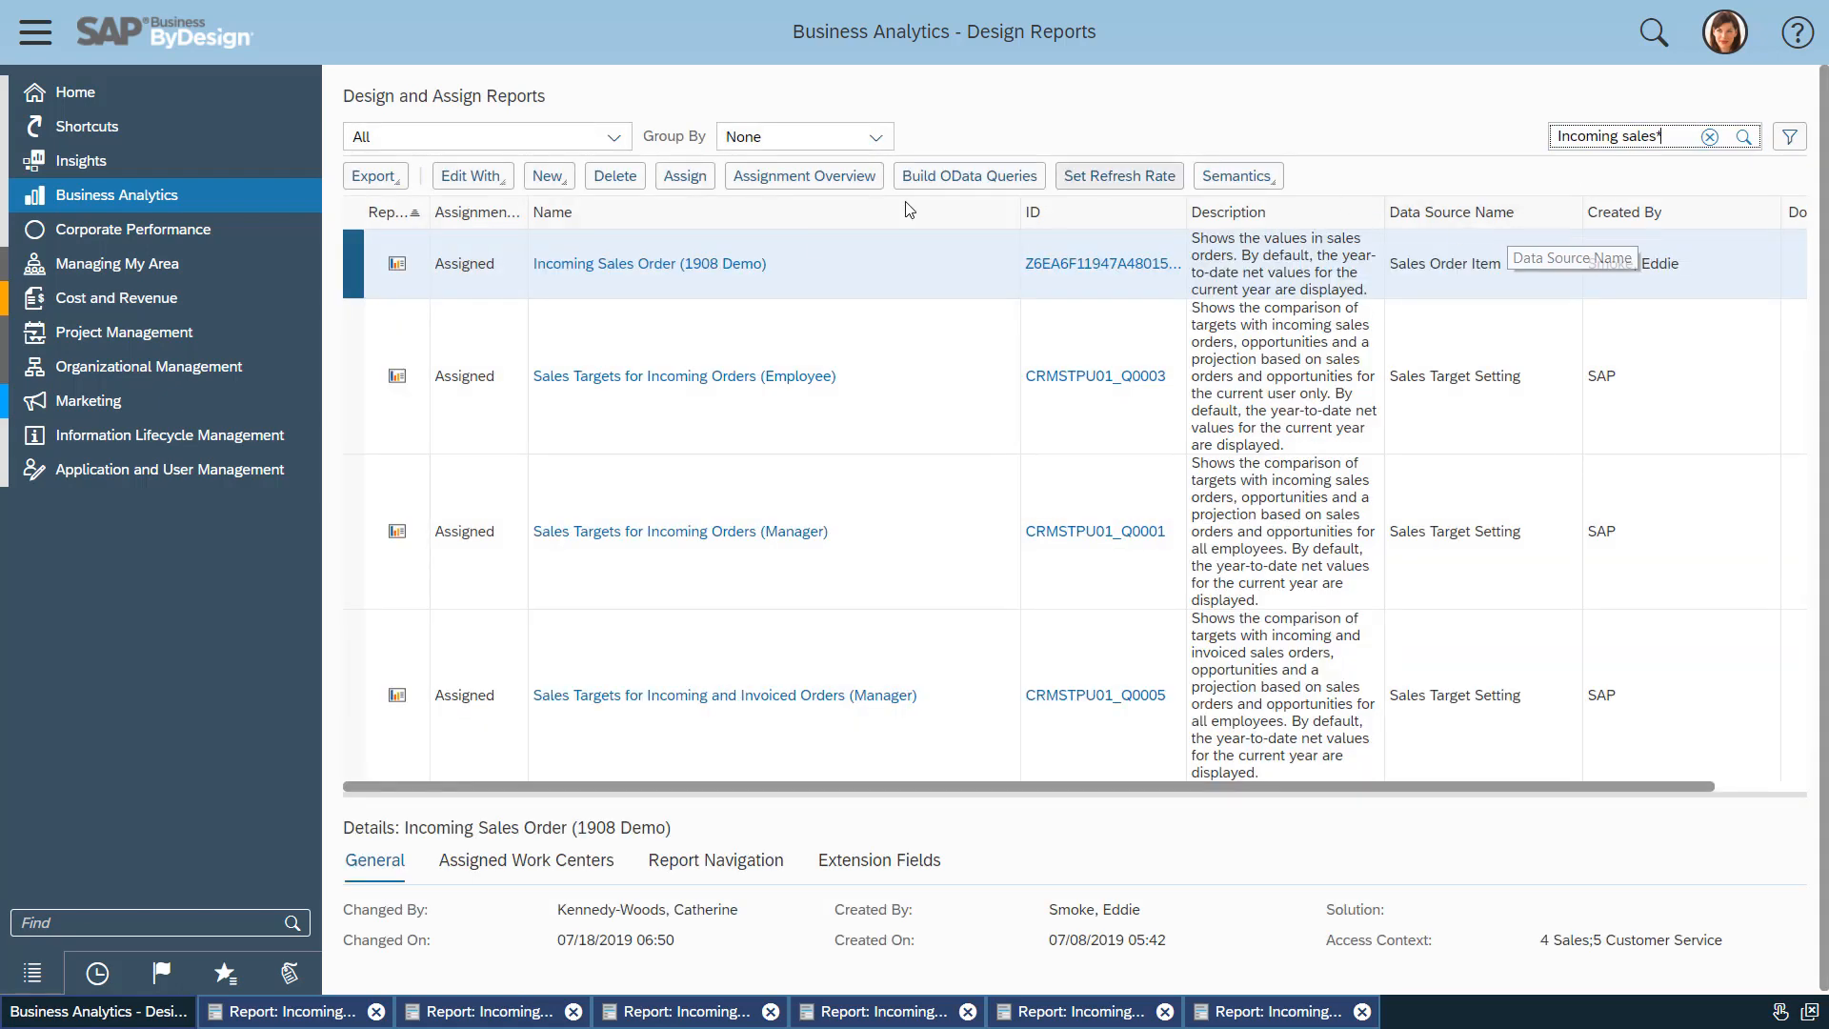
Step: Run the Incoming Sales Order (1908 Demo) report and display it in the Planning View
click(735, 265)
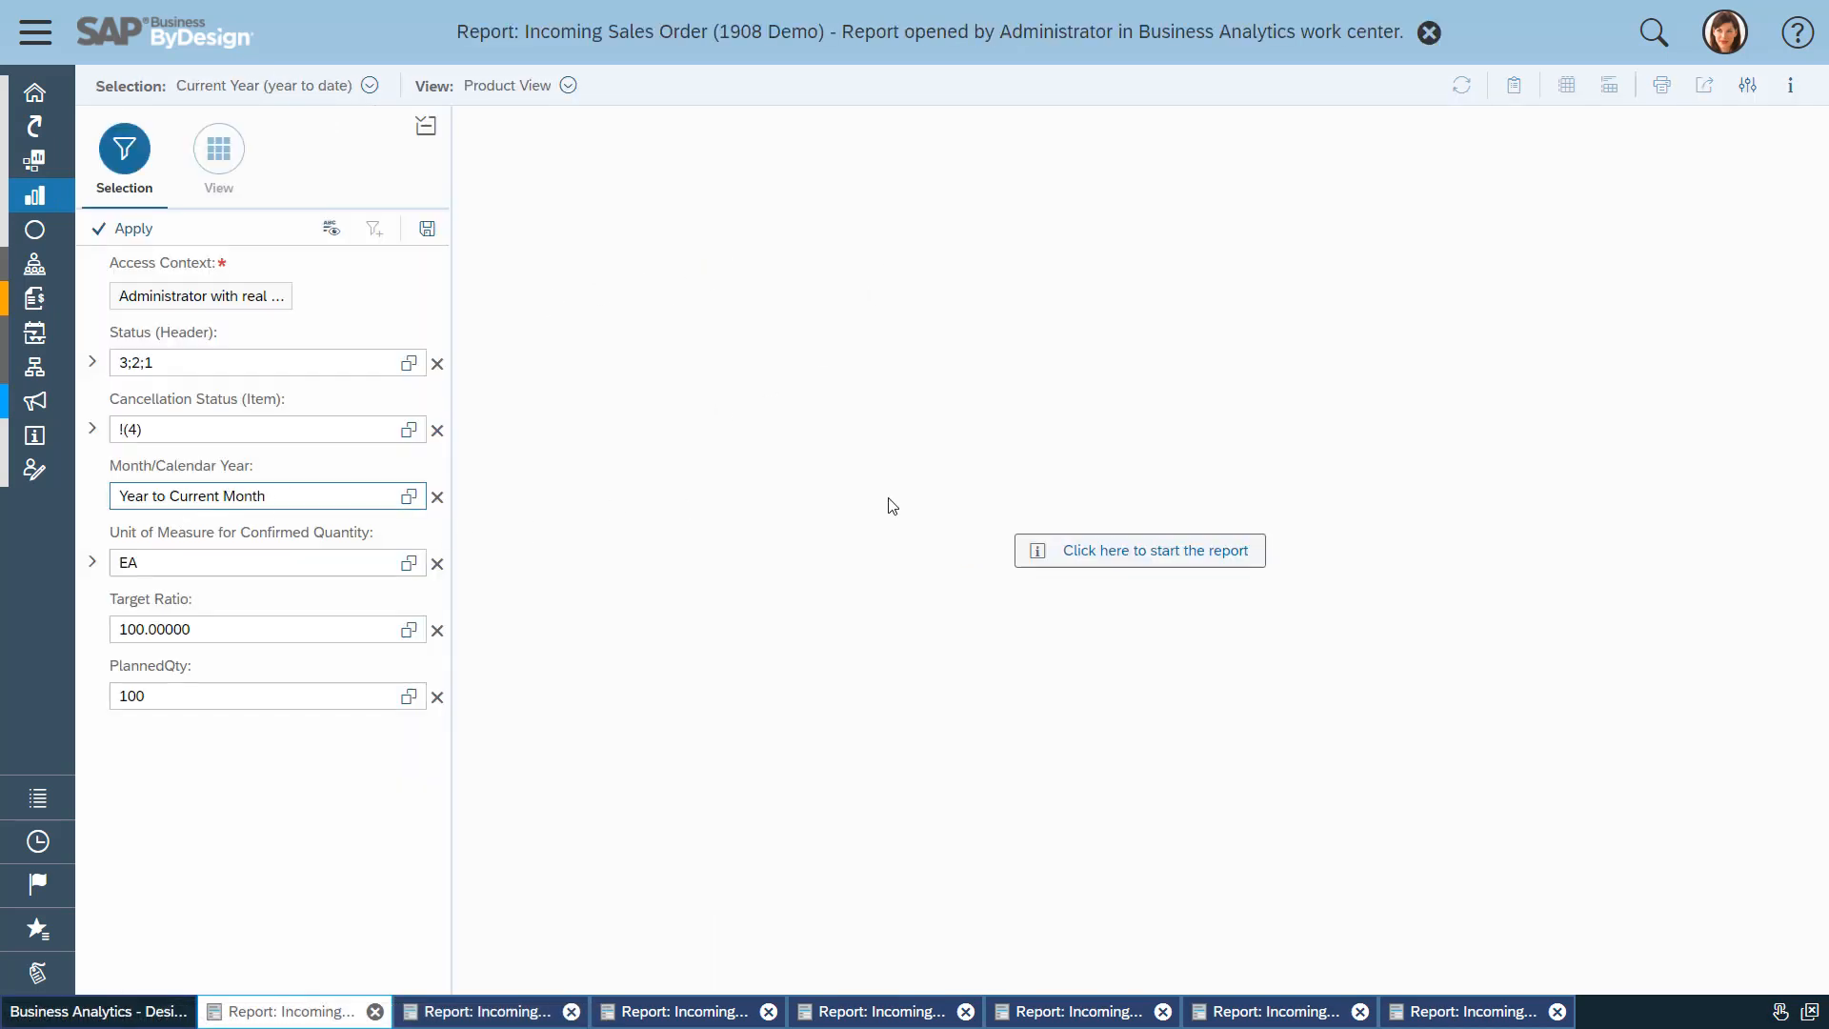
click(1132, 560)
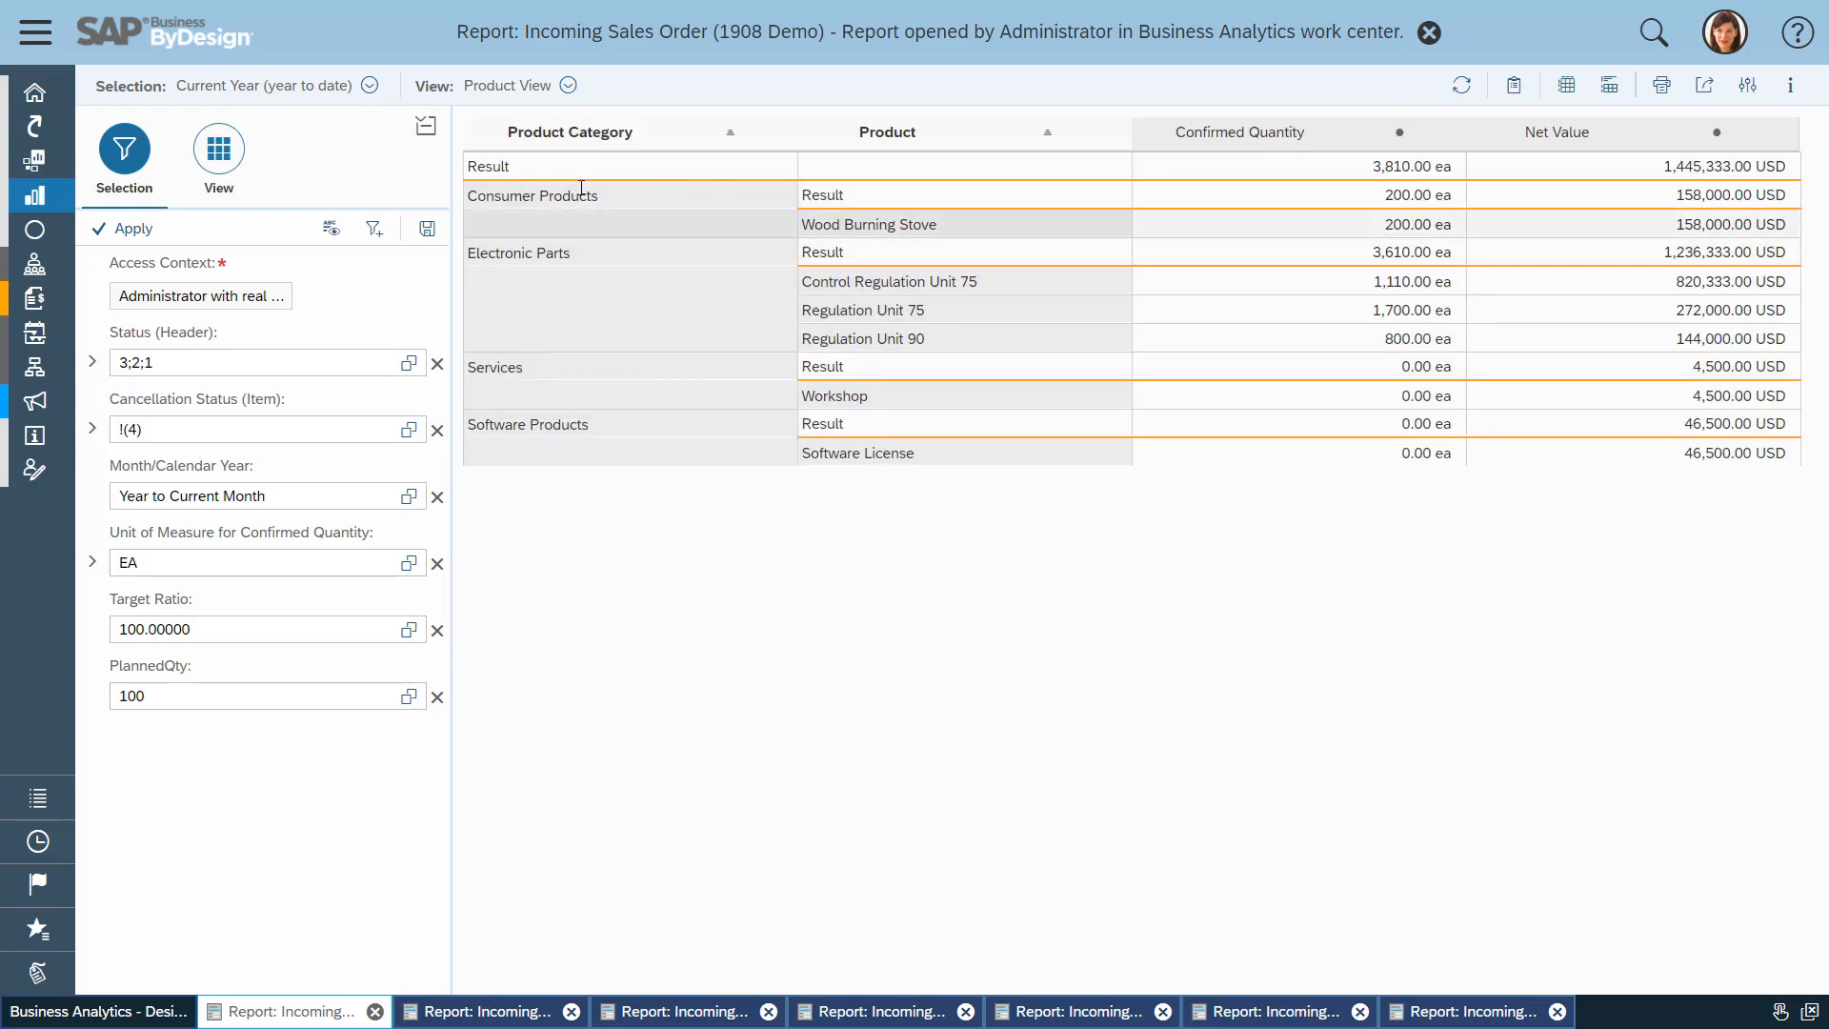
click(568, 84)
click(505, 234)
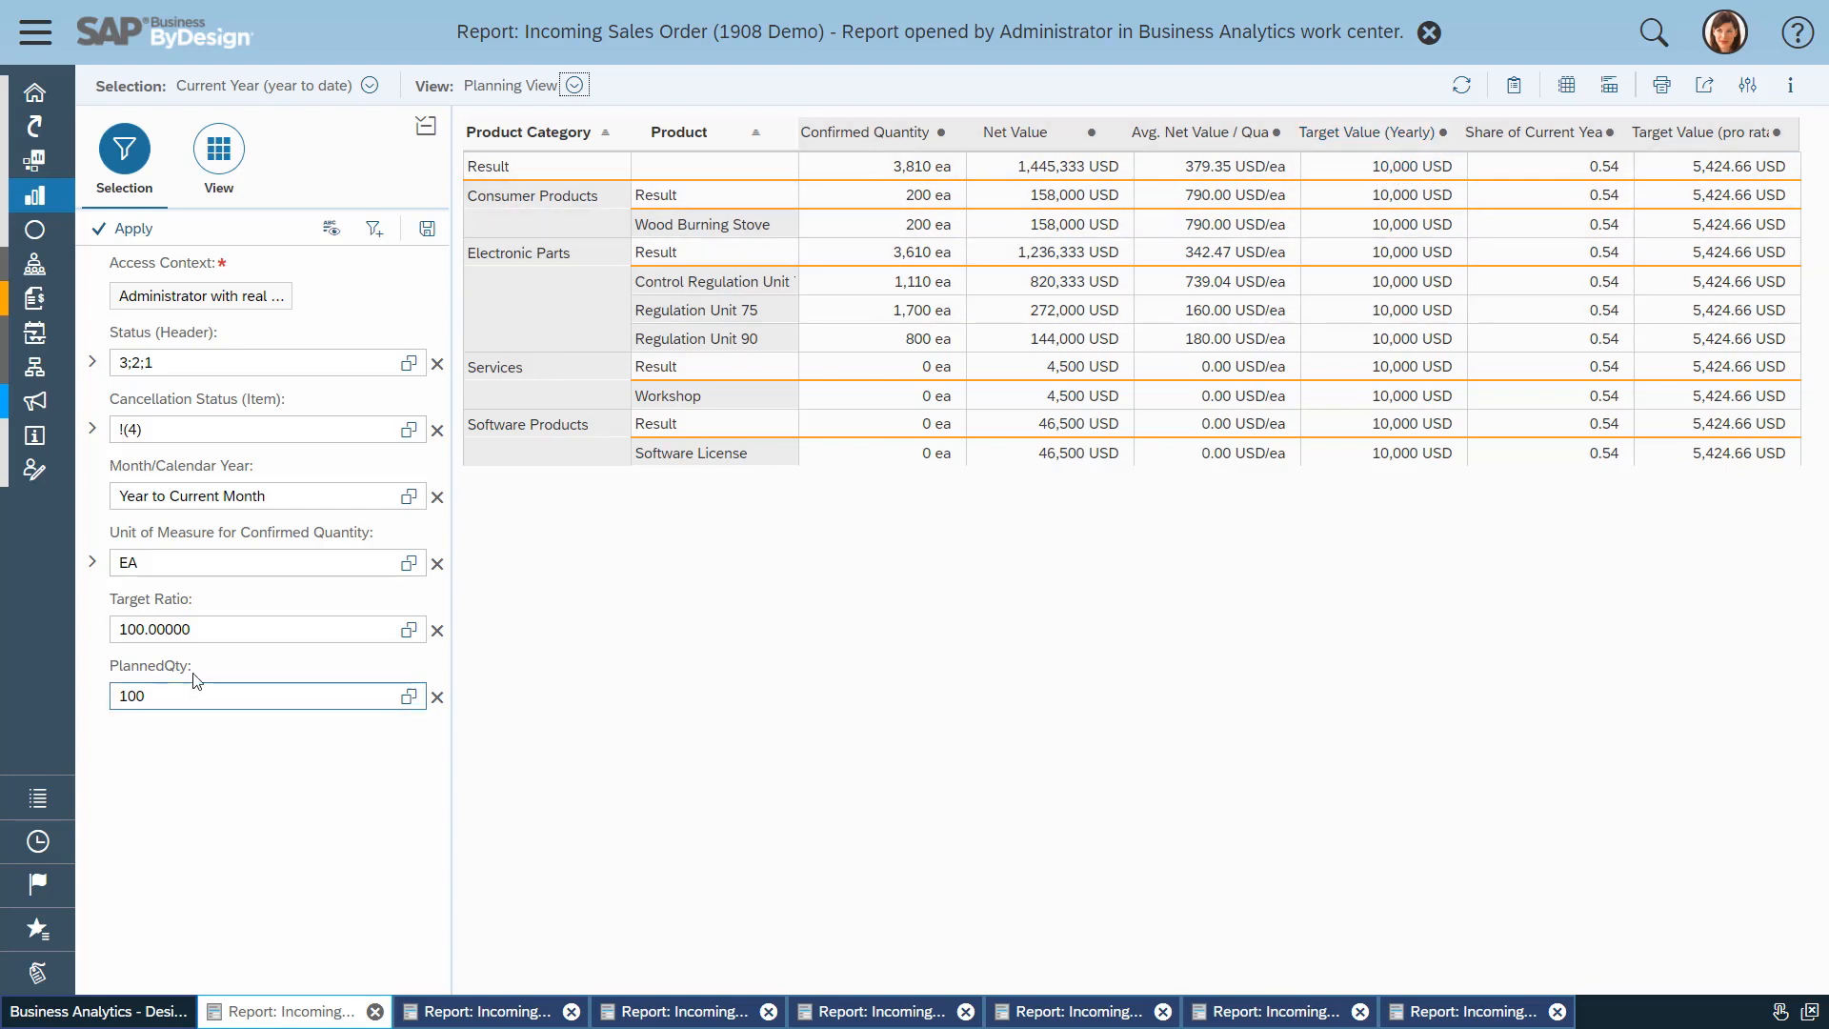
Step: Set the report's Target Ratio to 300 and PlannedQty to 1,000, and apply the selection
drag(222, 624, 106, 649)
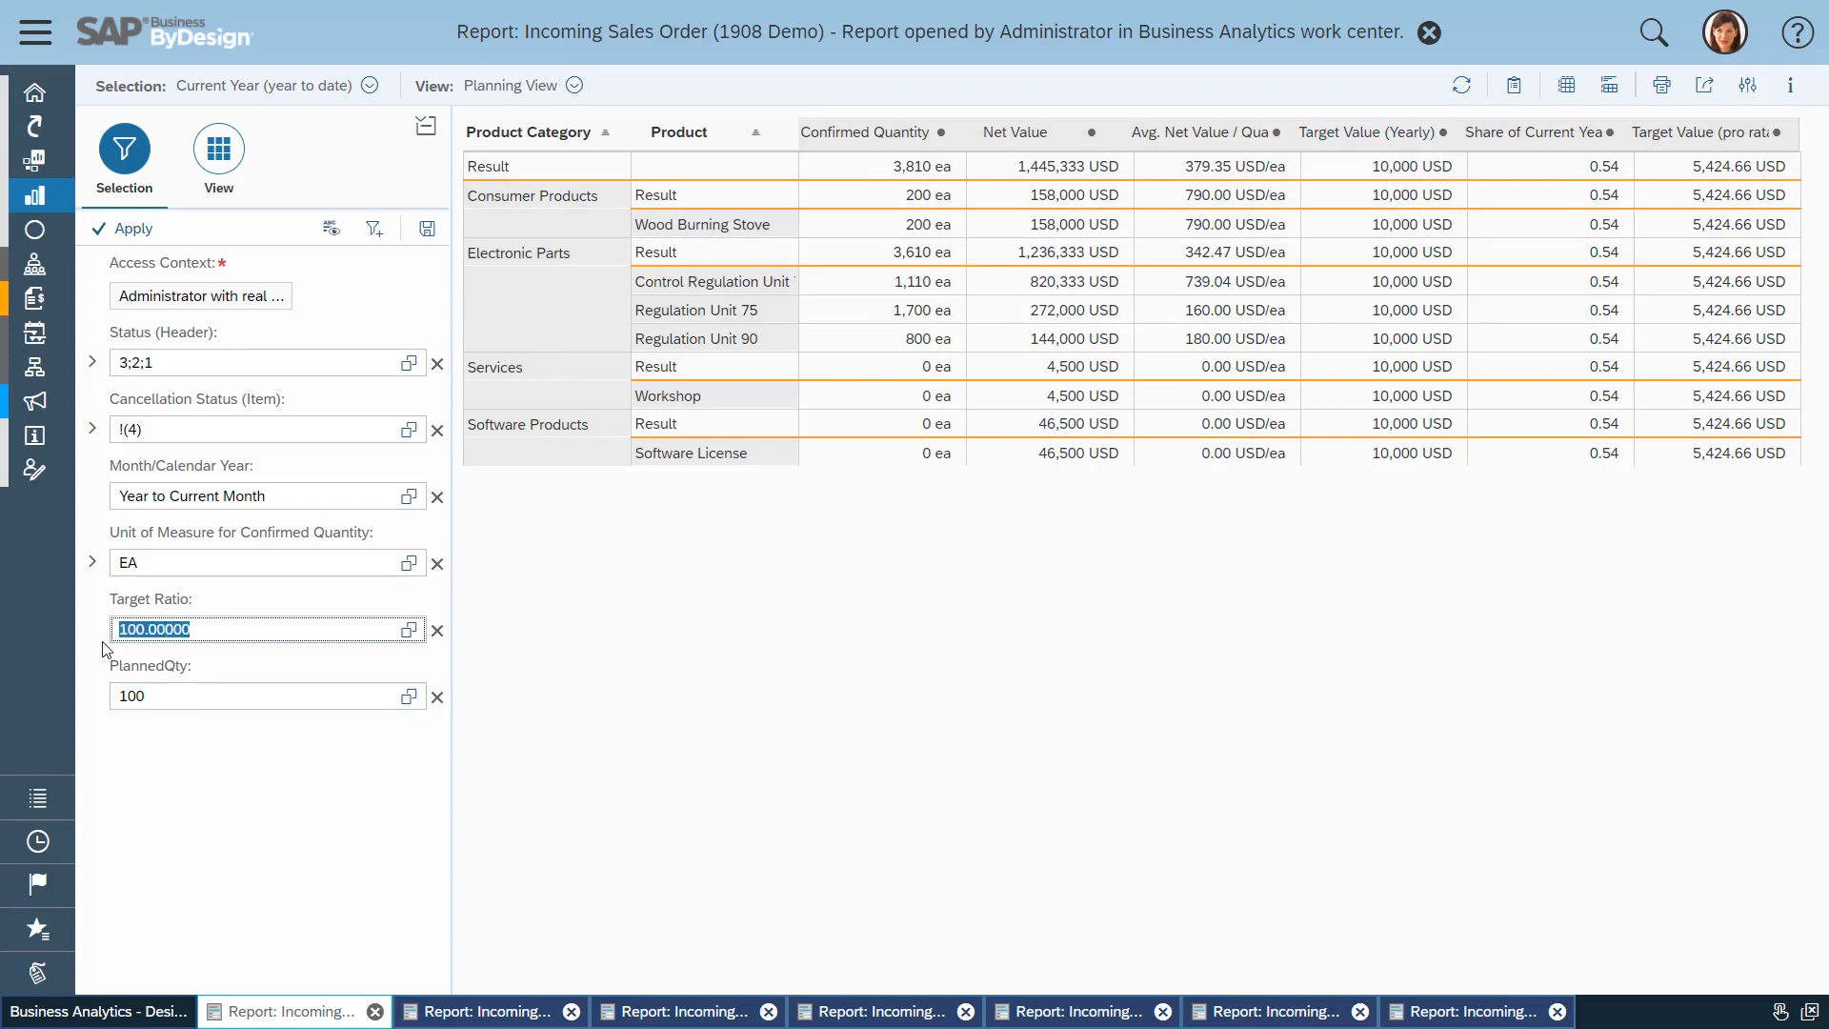
text(300)
key(Tab)
text(1)
key(Return)
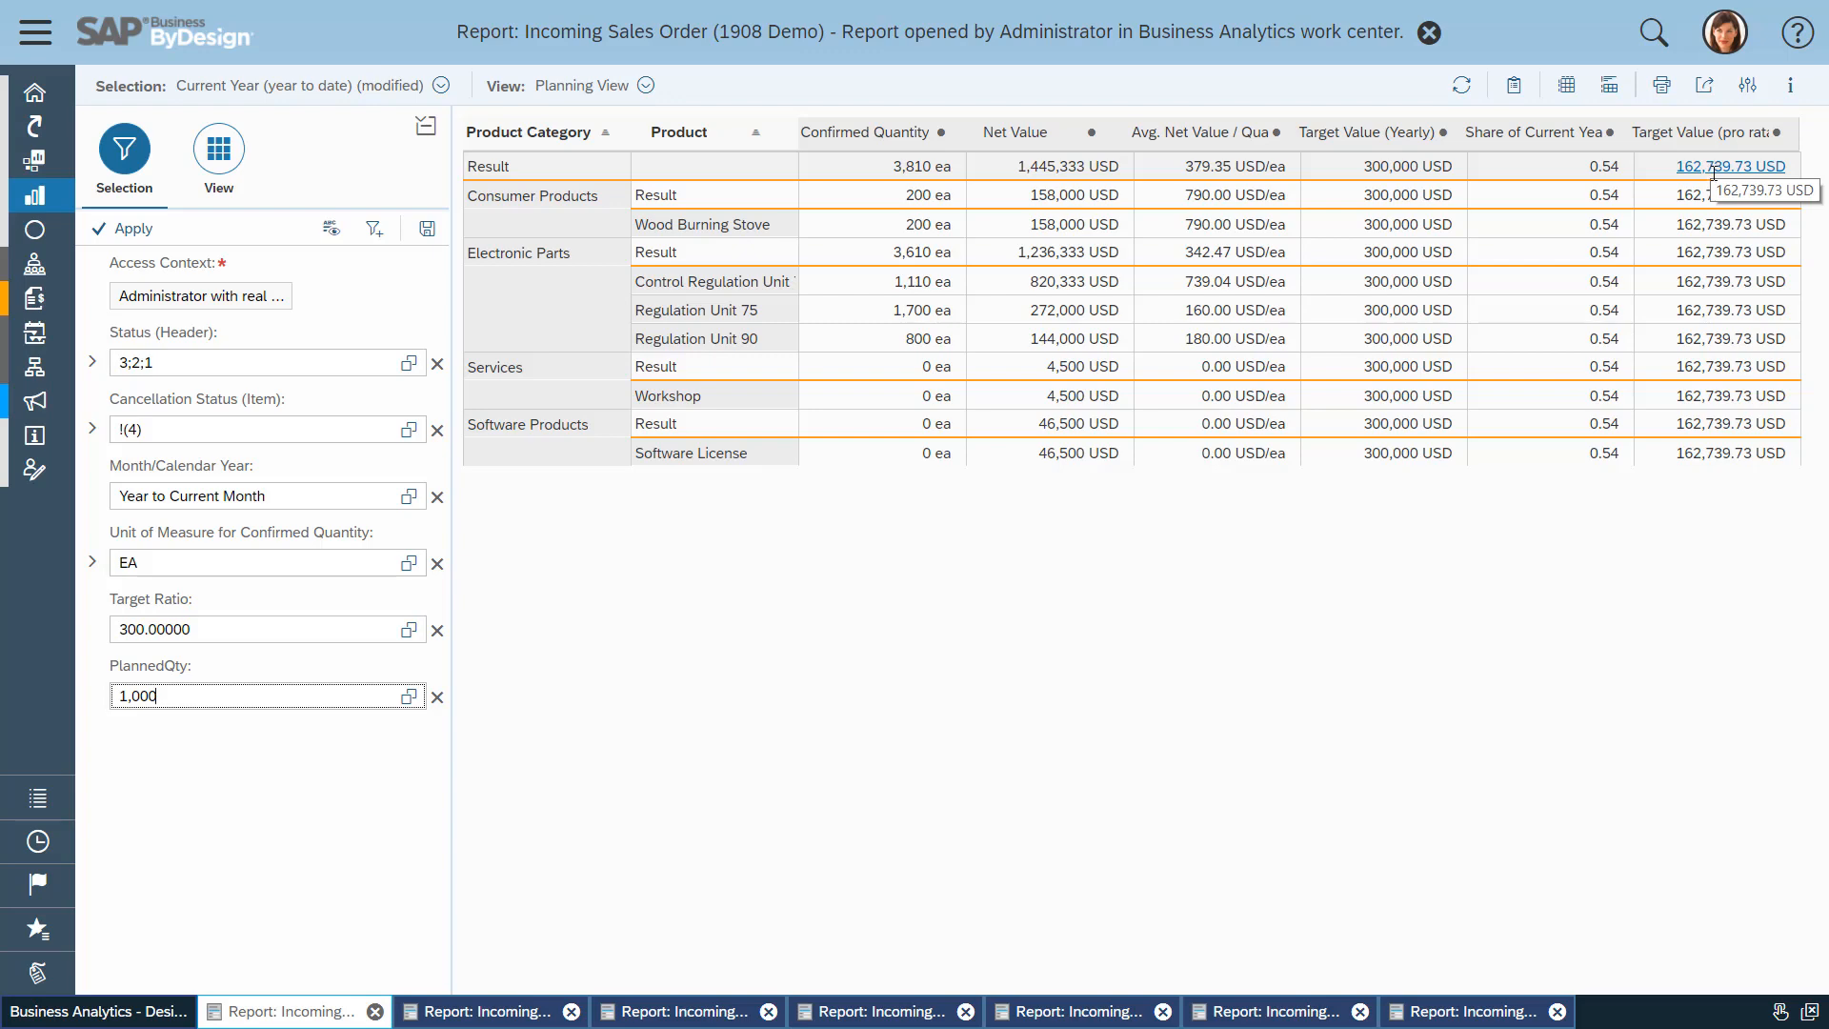
Step: Create a KPI named "Incoming sales - base KPI" from the Net Value key figure and open it for maintenance
click(212, 158)
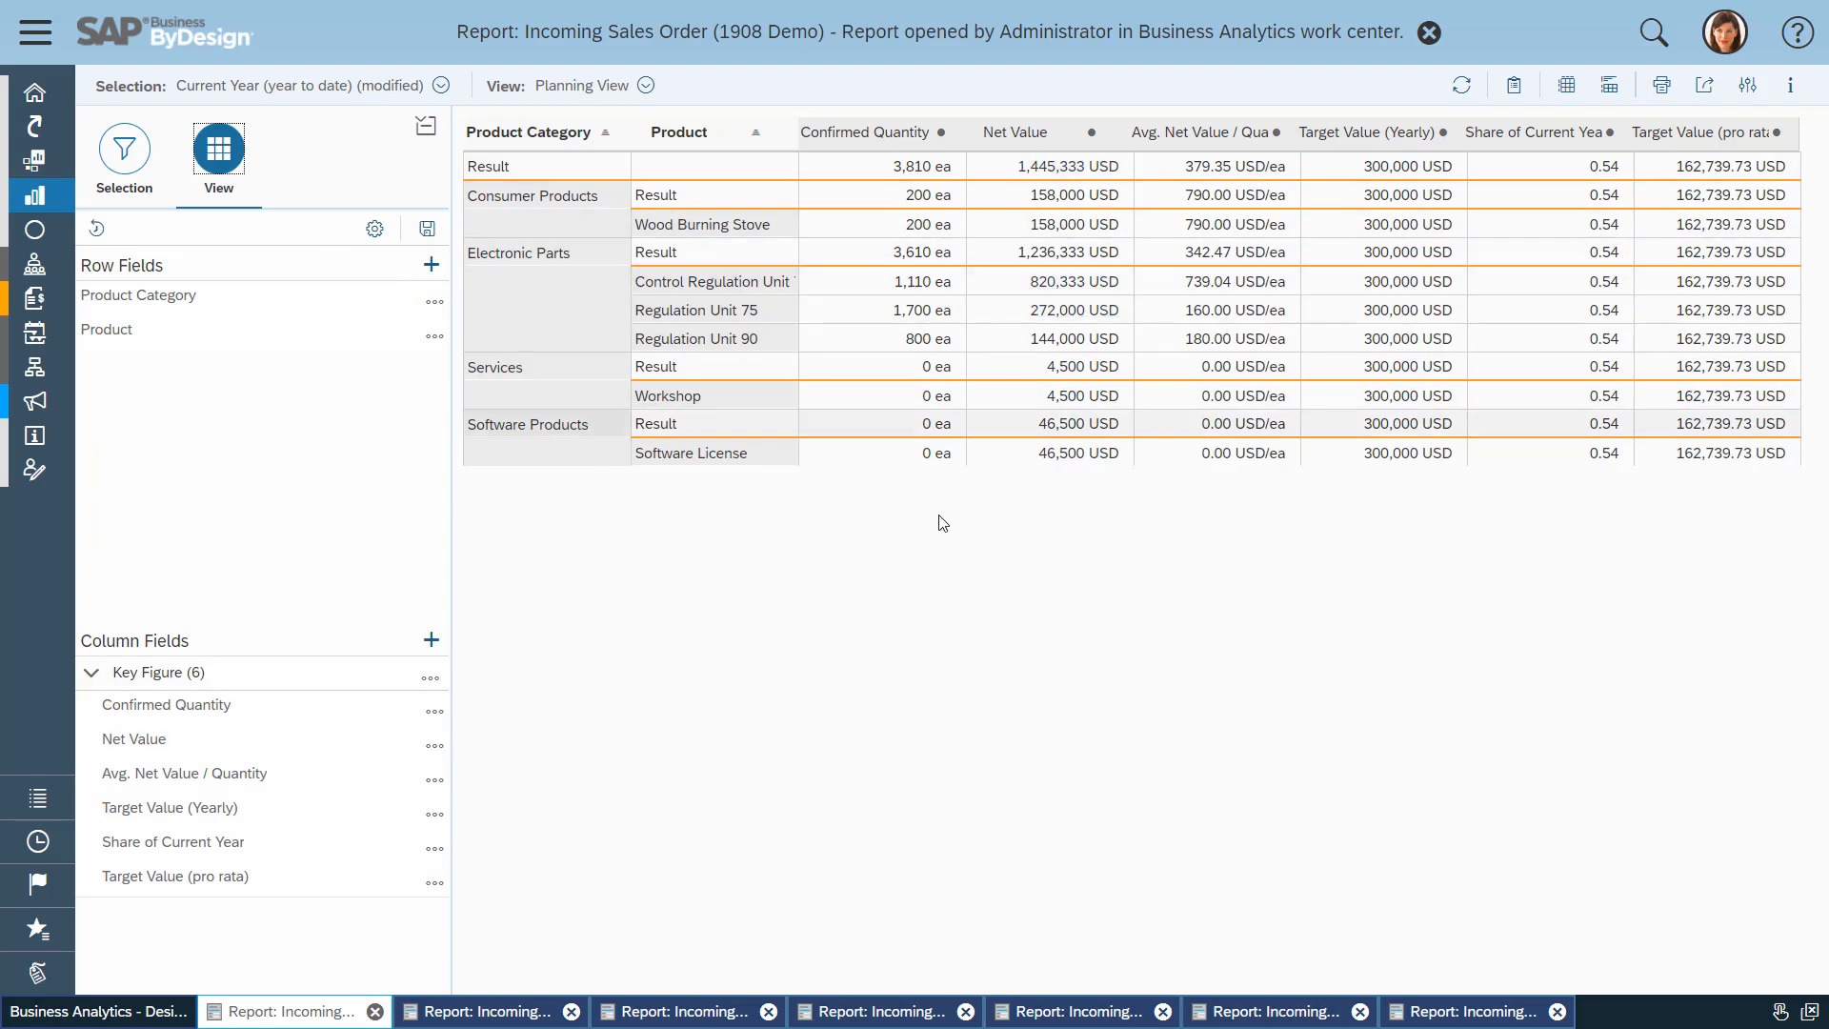
click(435, 747)
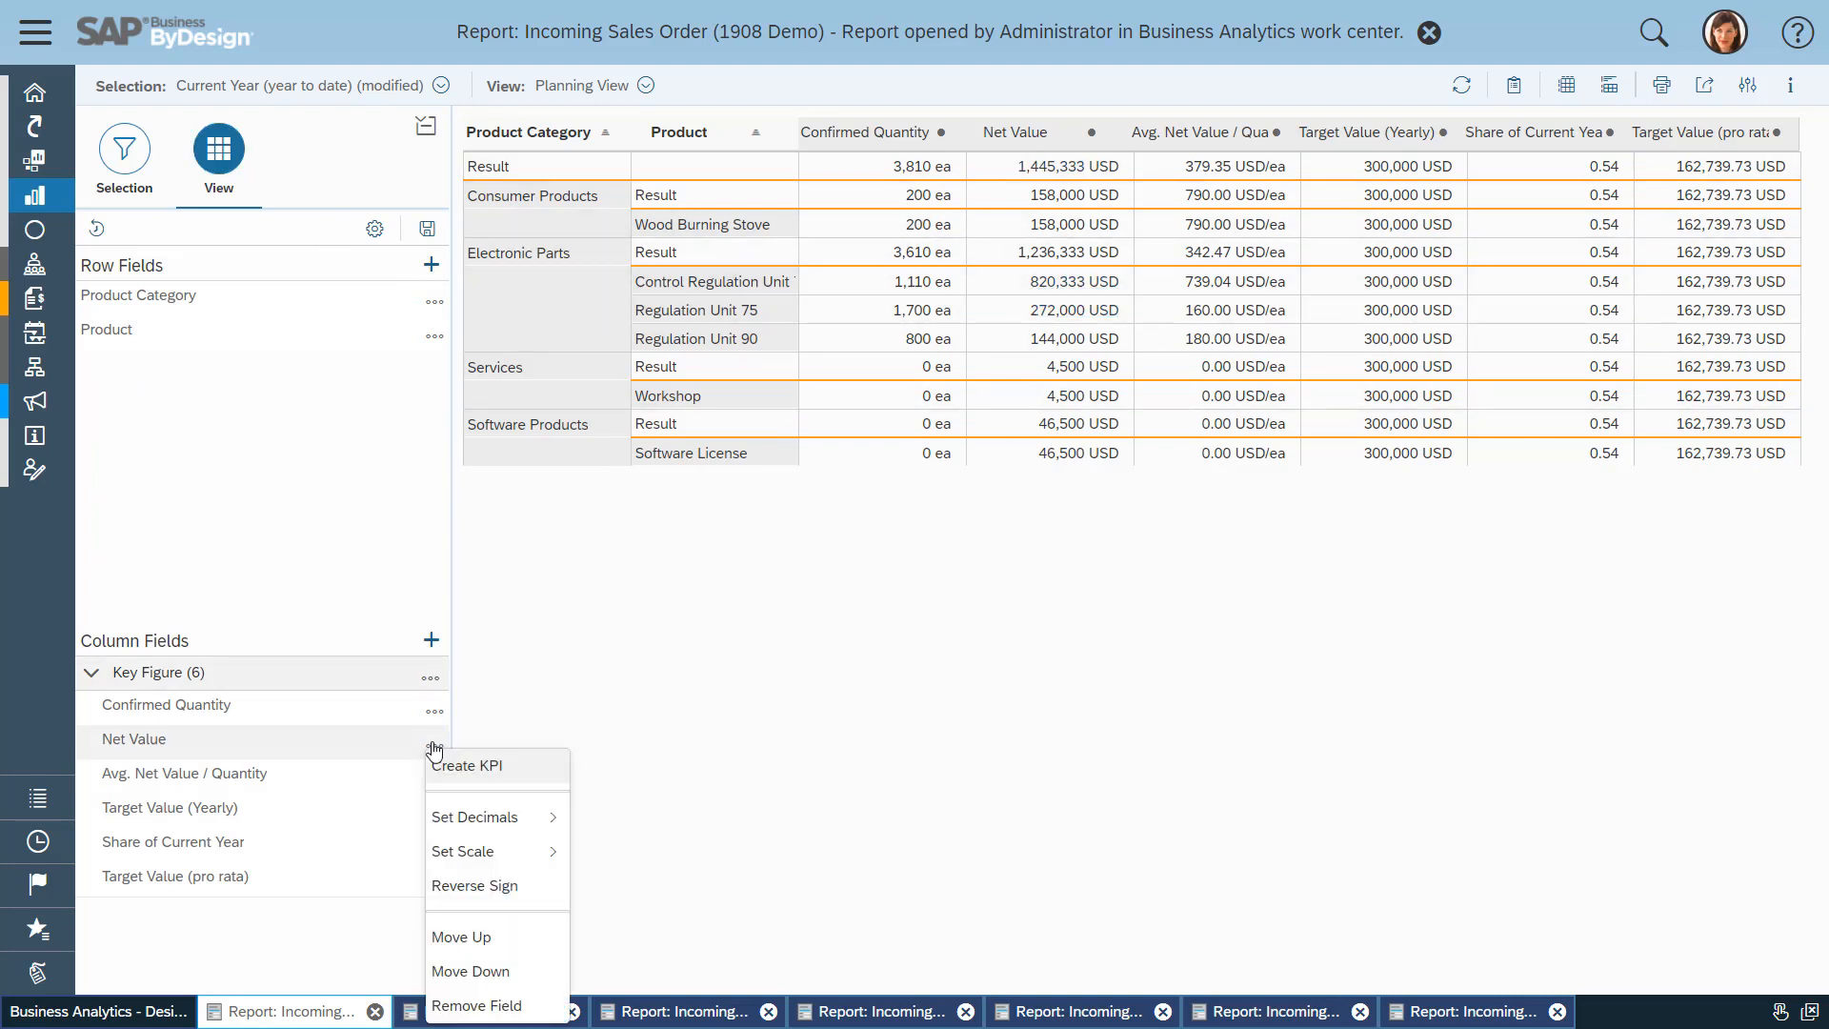
click(476, 765)
drag(905, 398, 791, 399)
text(Incoming sales - base KPI)
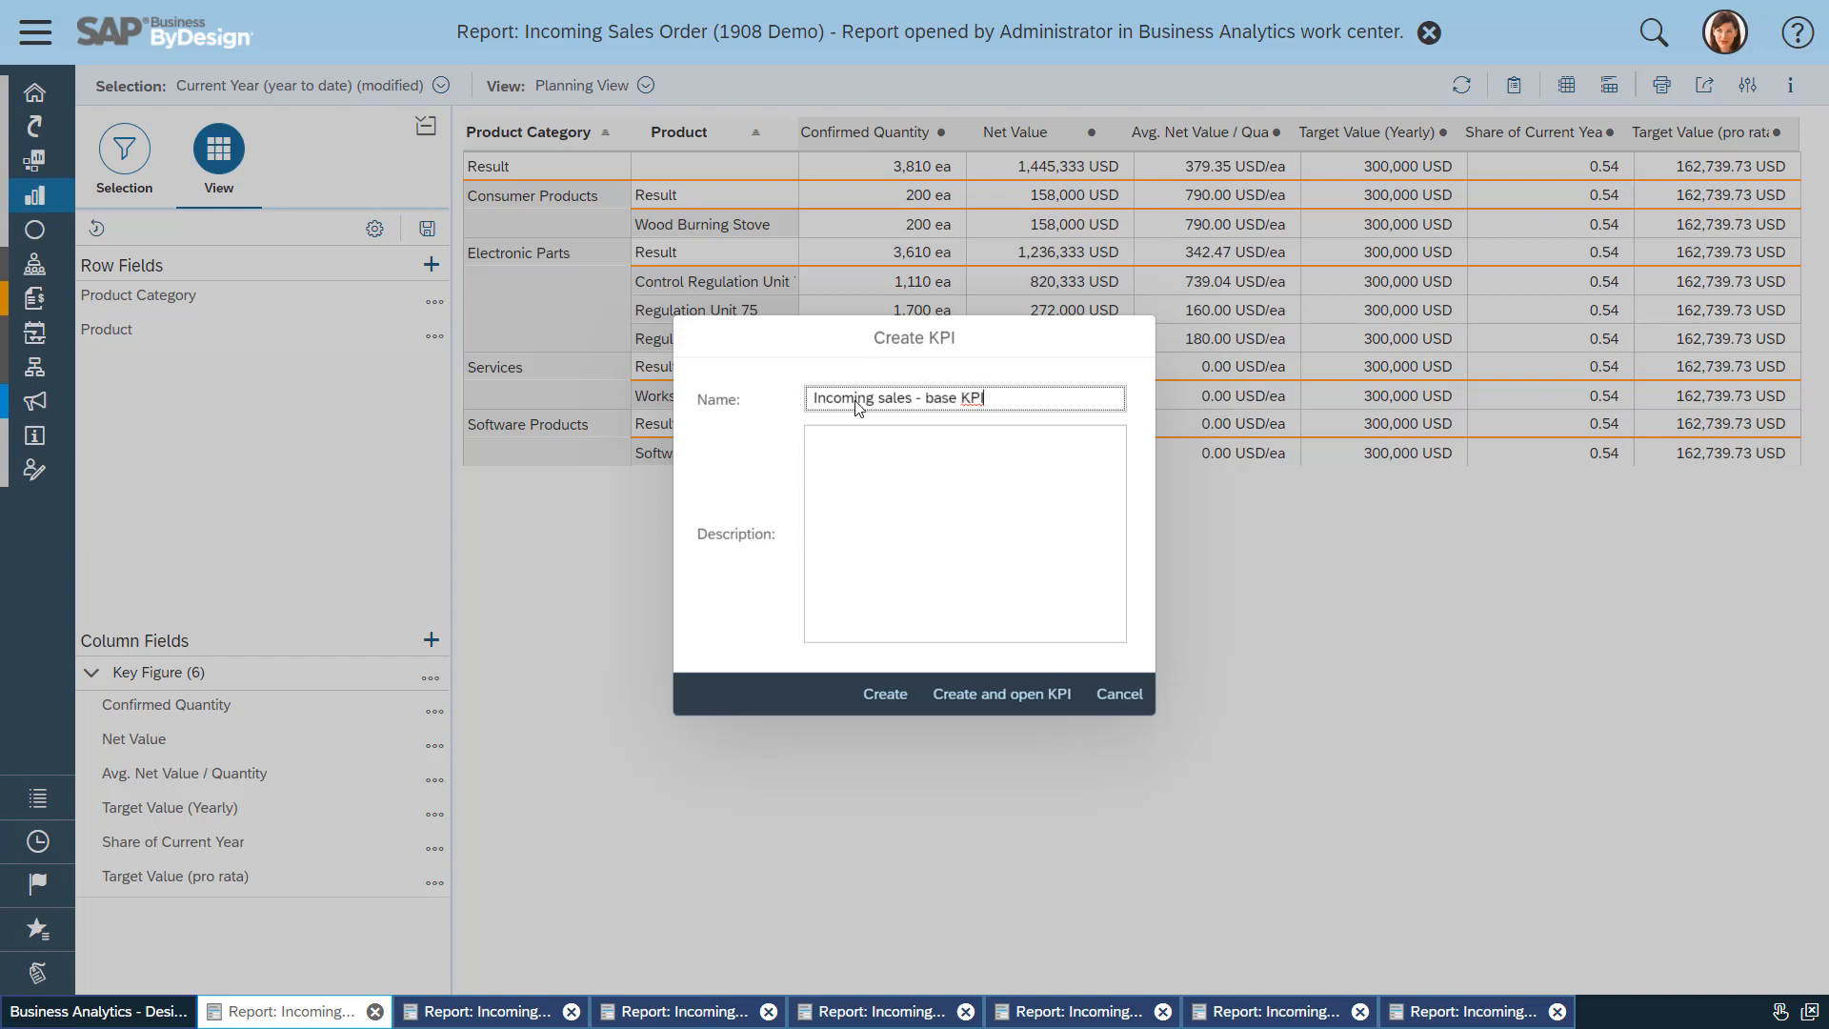
click(1014, 694)
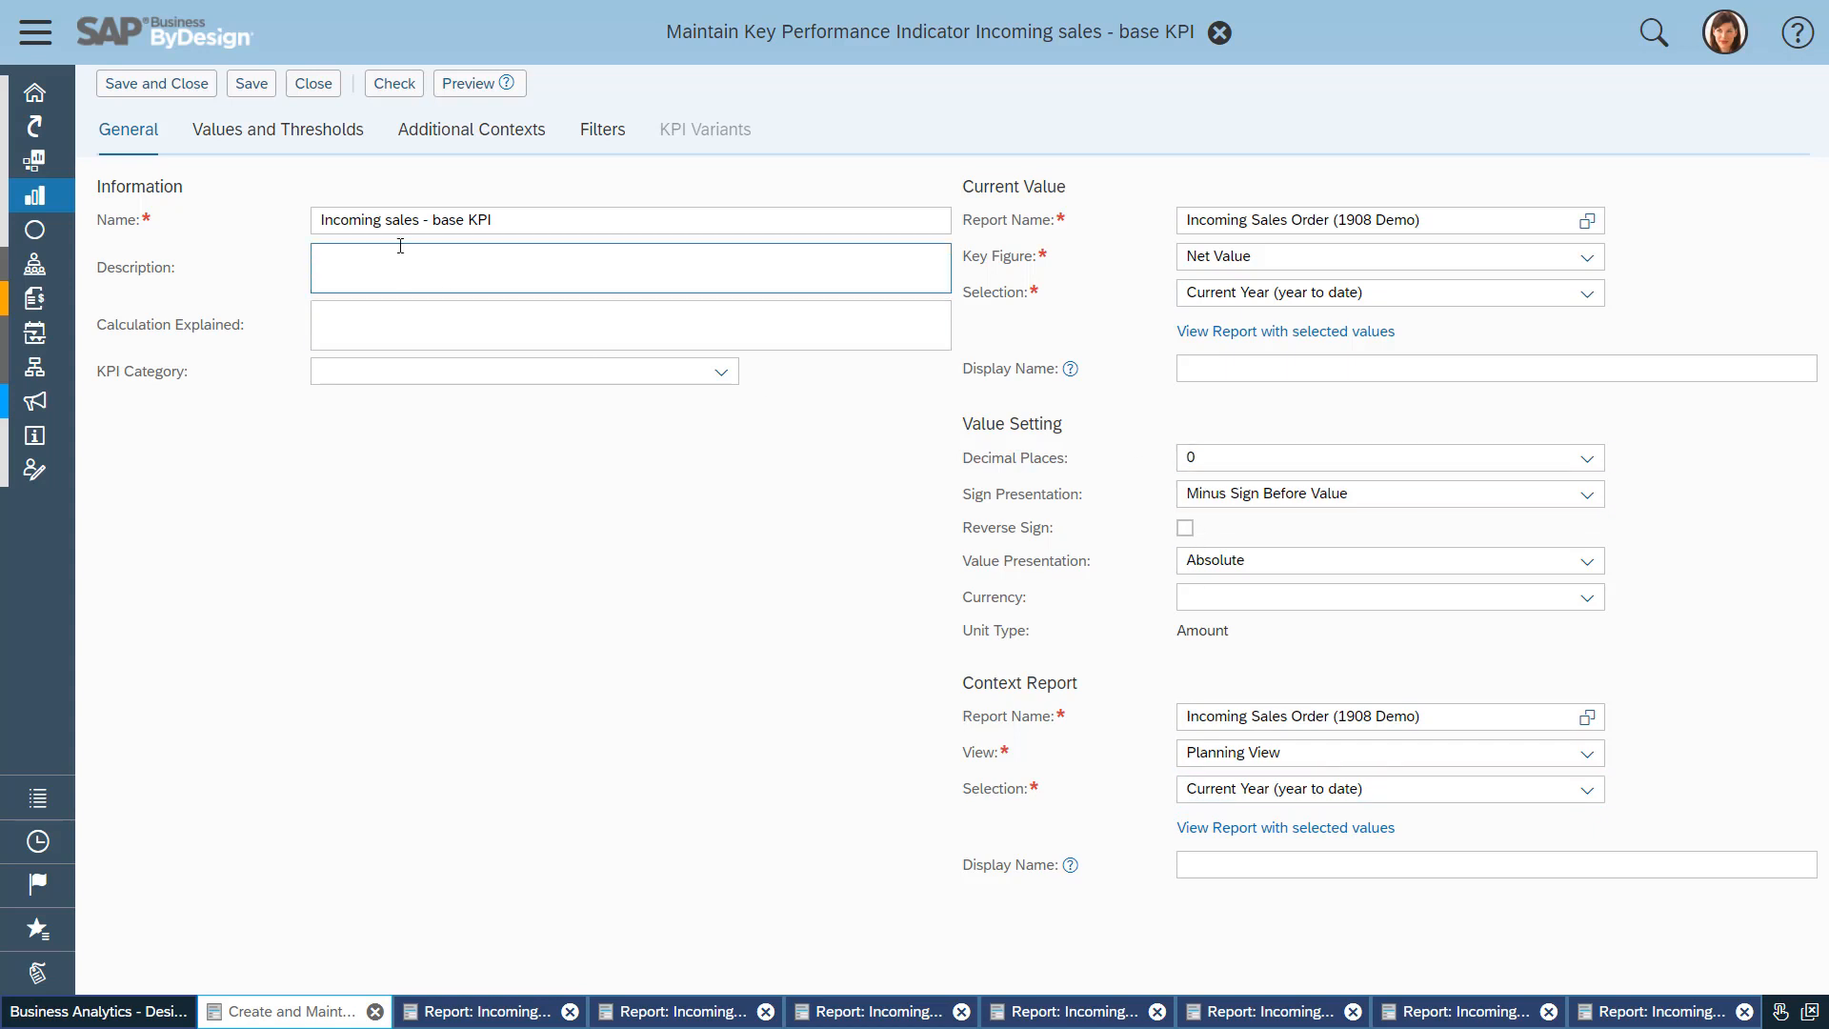
Step: Add Product Category as a filter field to the KPI, finding it with the search "Product*"
click(602, 136)
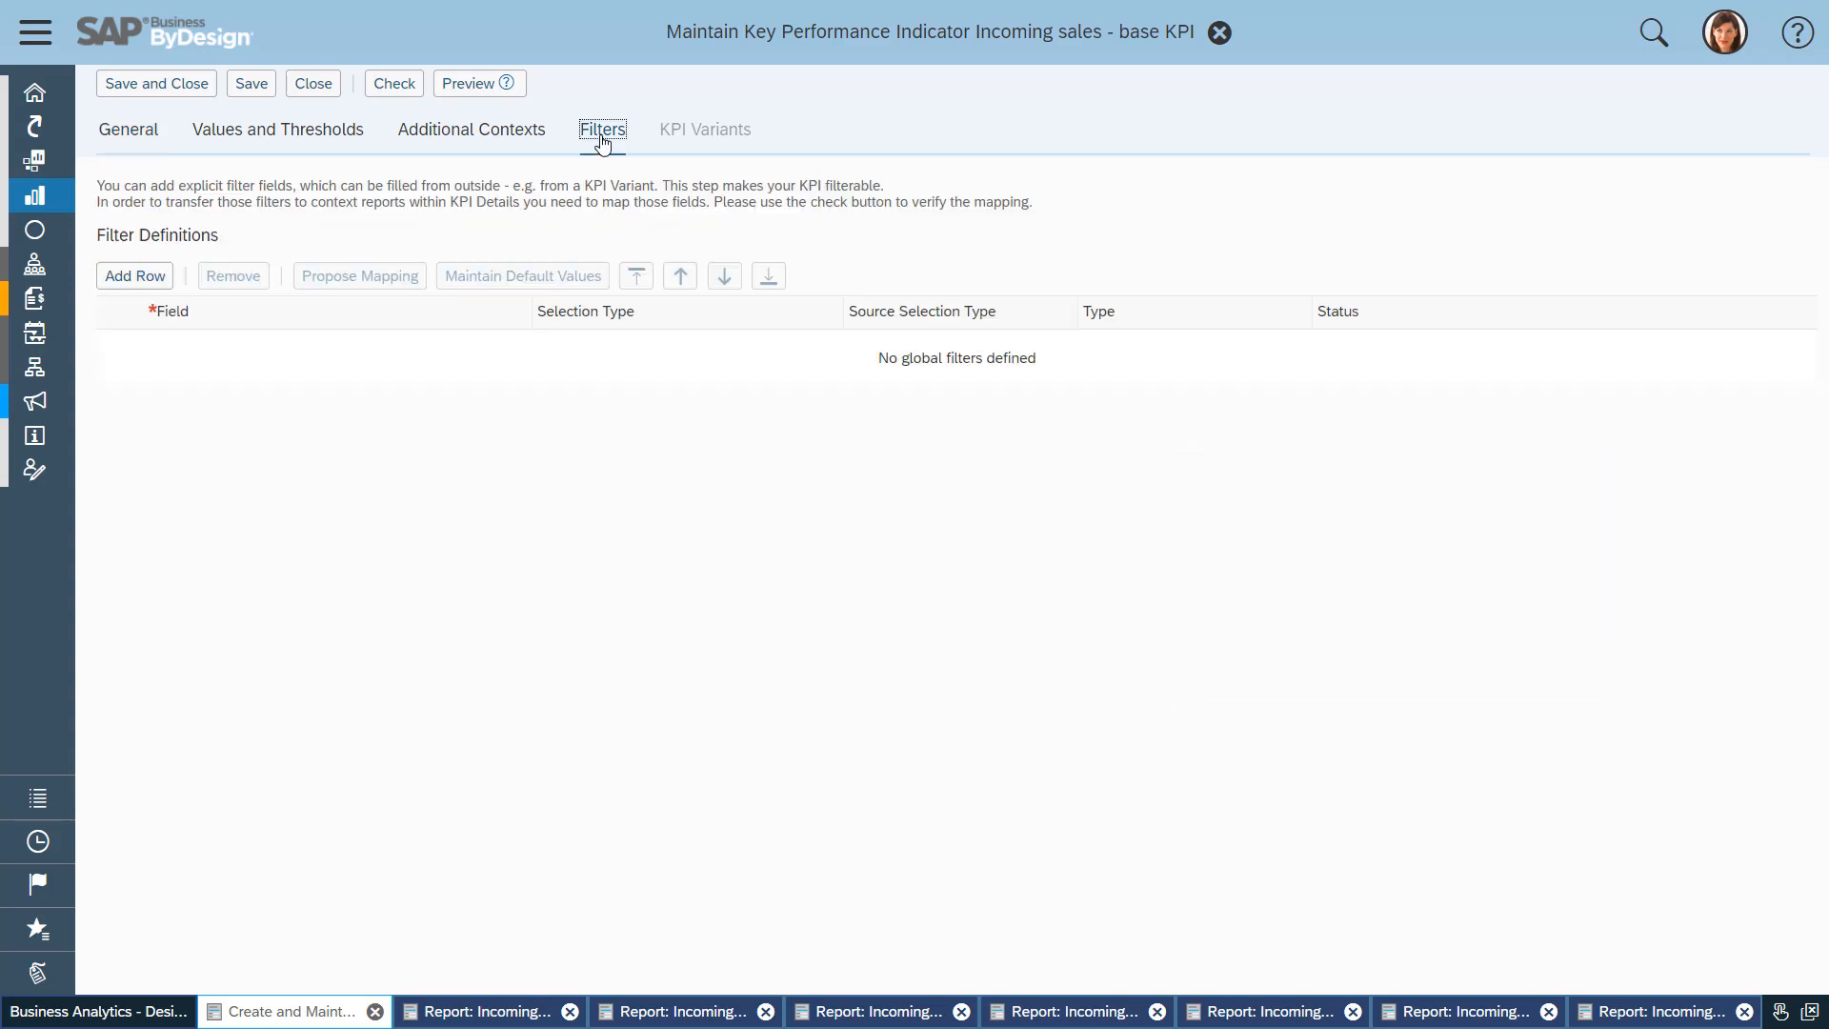
click(138, 277)
click(494, 351)
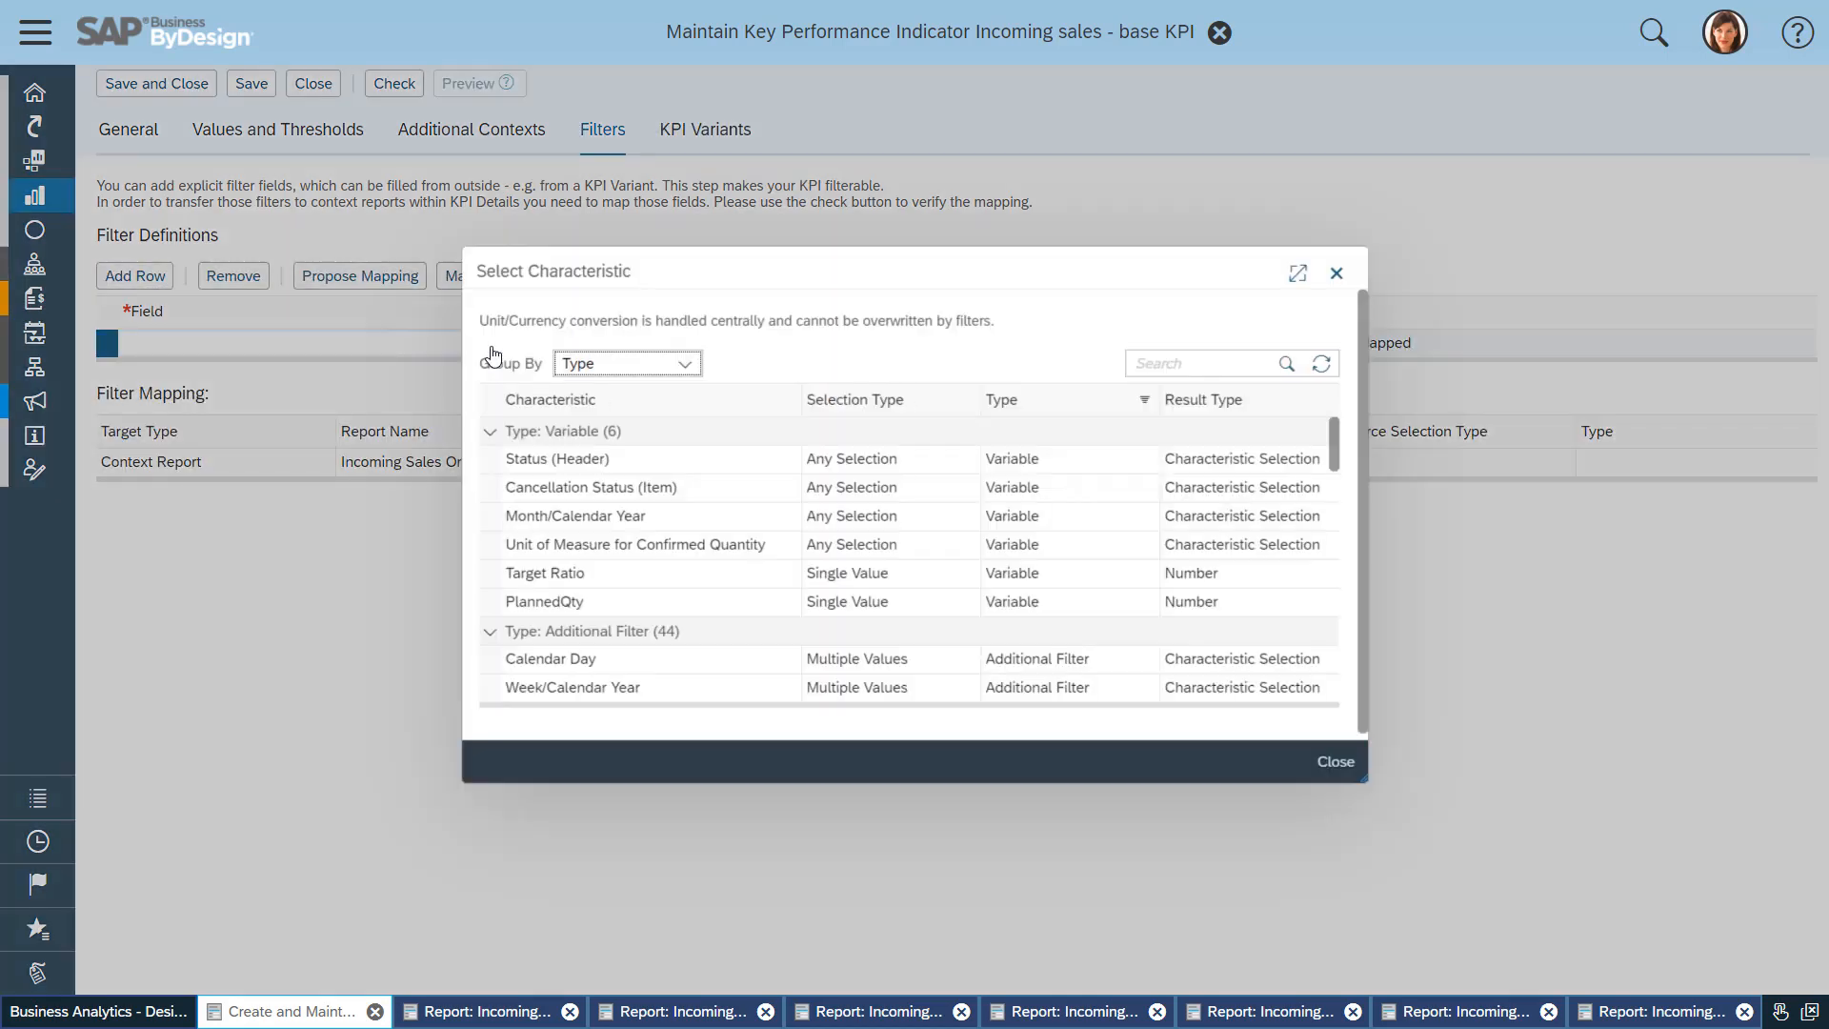
click(1202, 366)
text(Product*)
key(Return)
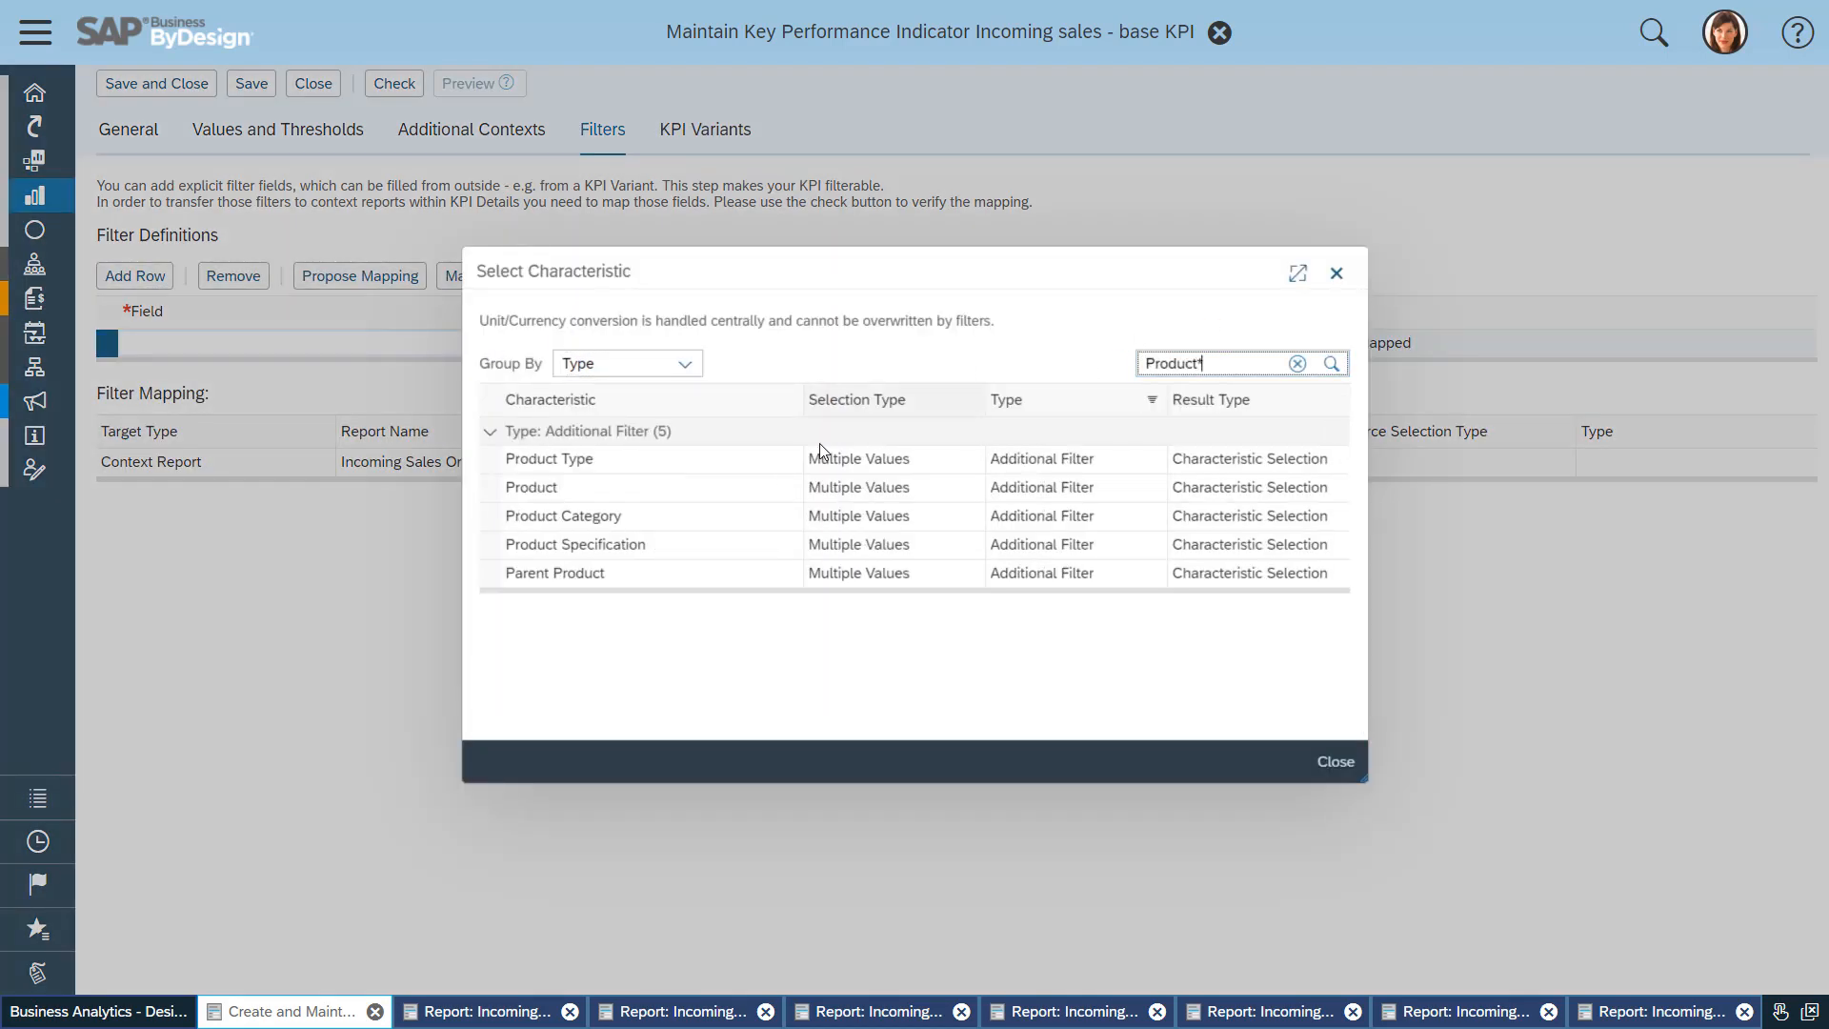
click(784, 517)
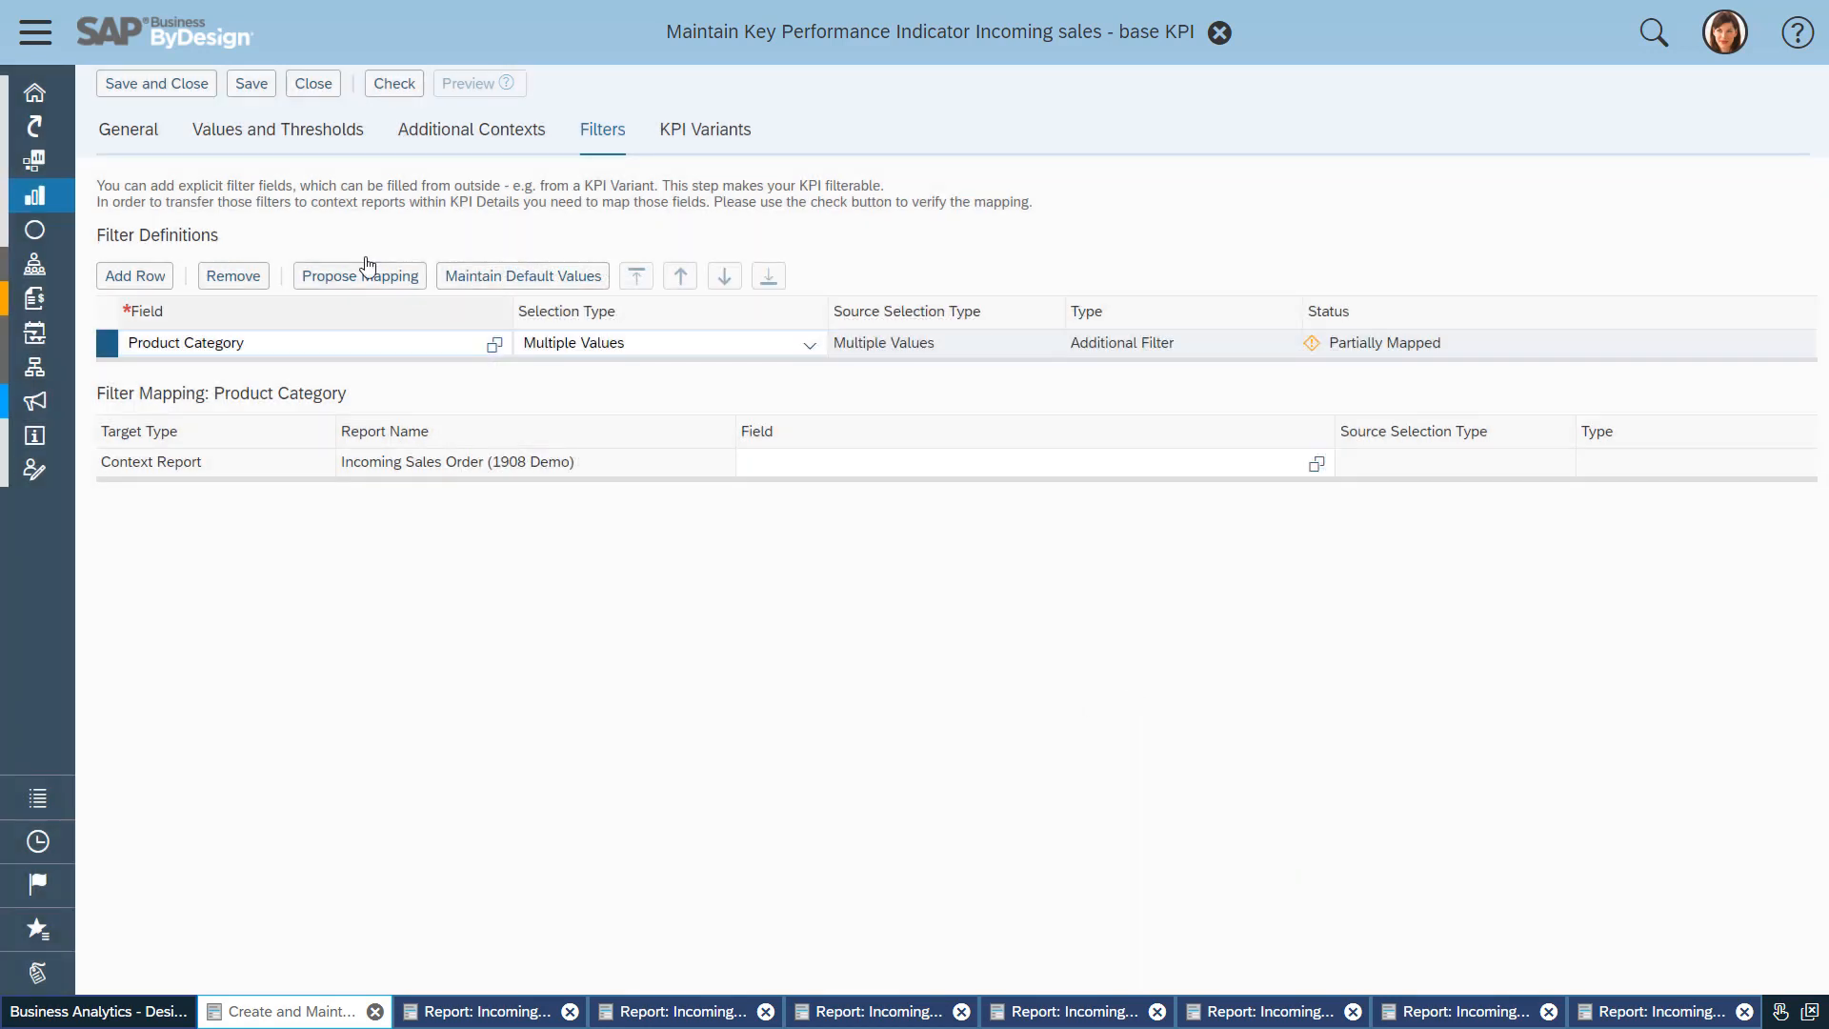
Step: Save the KPI with its new filter, view its preview and close the preview
click(258, 90)
click(472, 85)
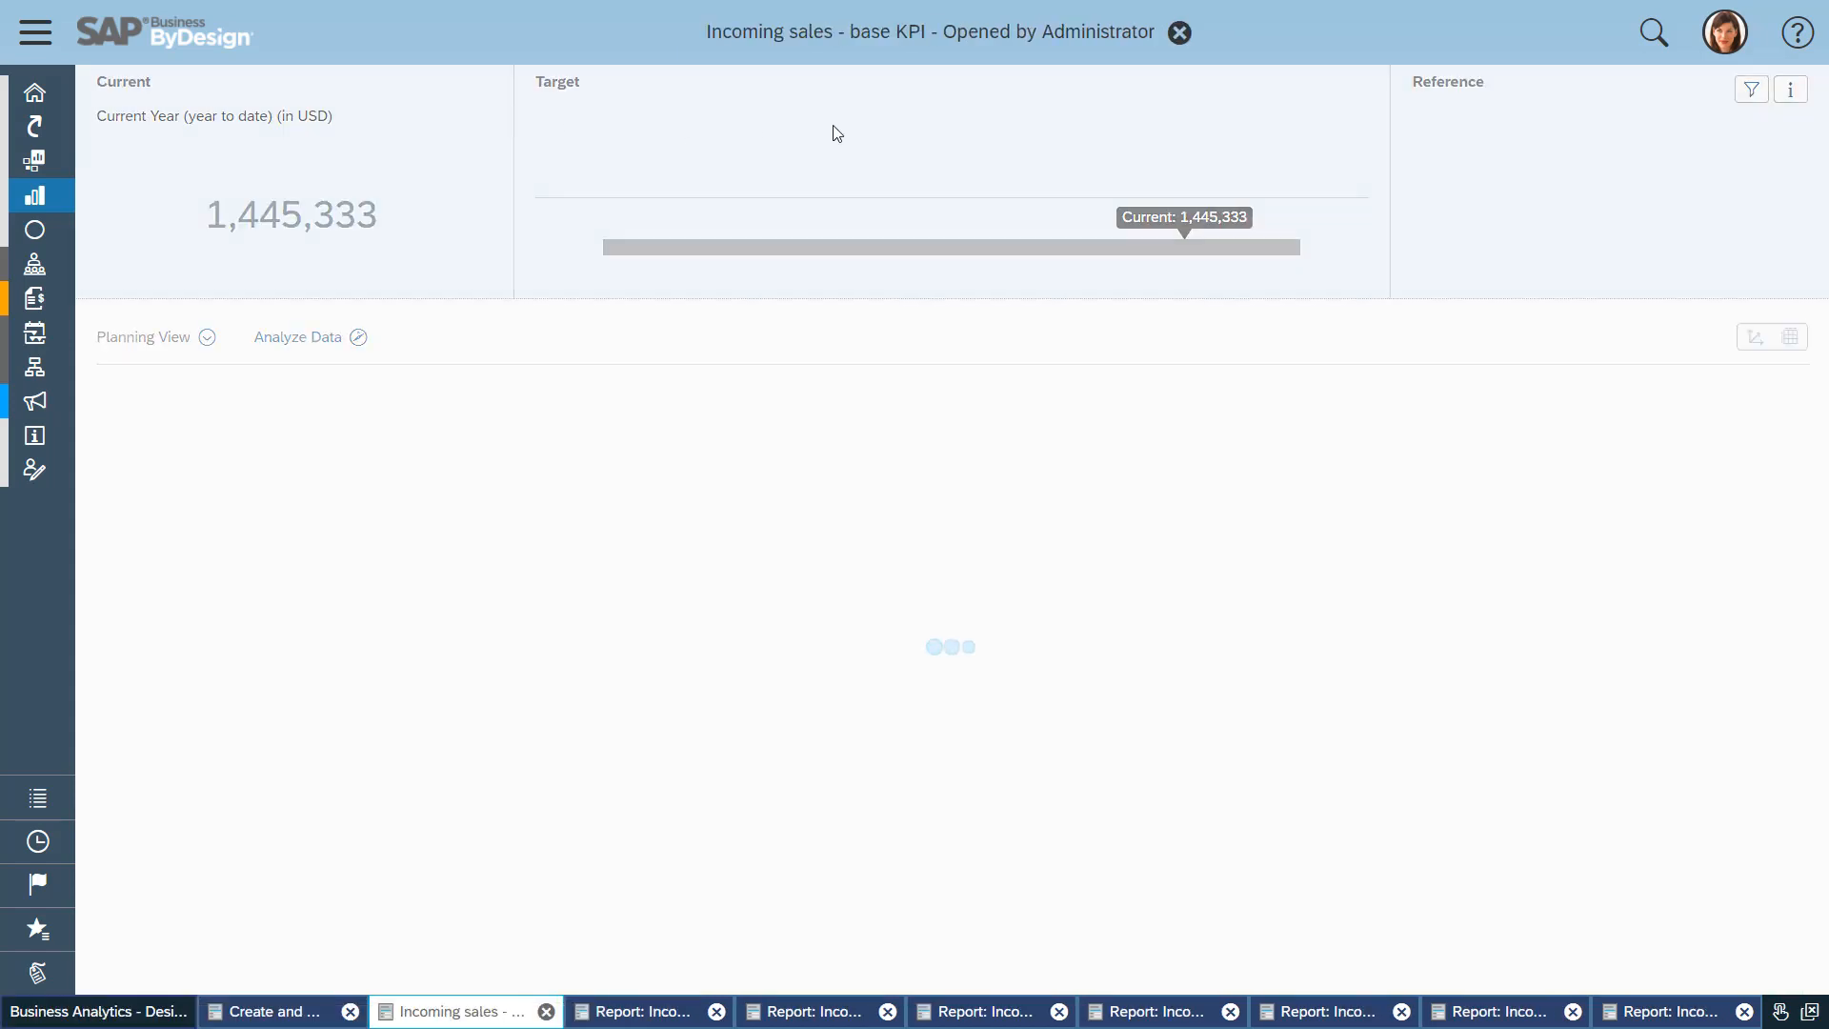
click(1180, 32)
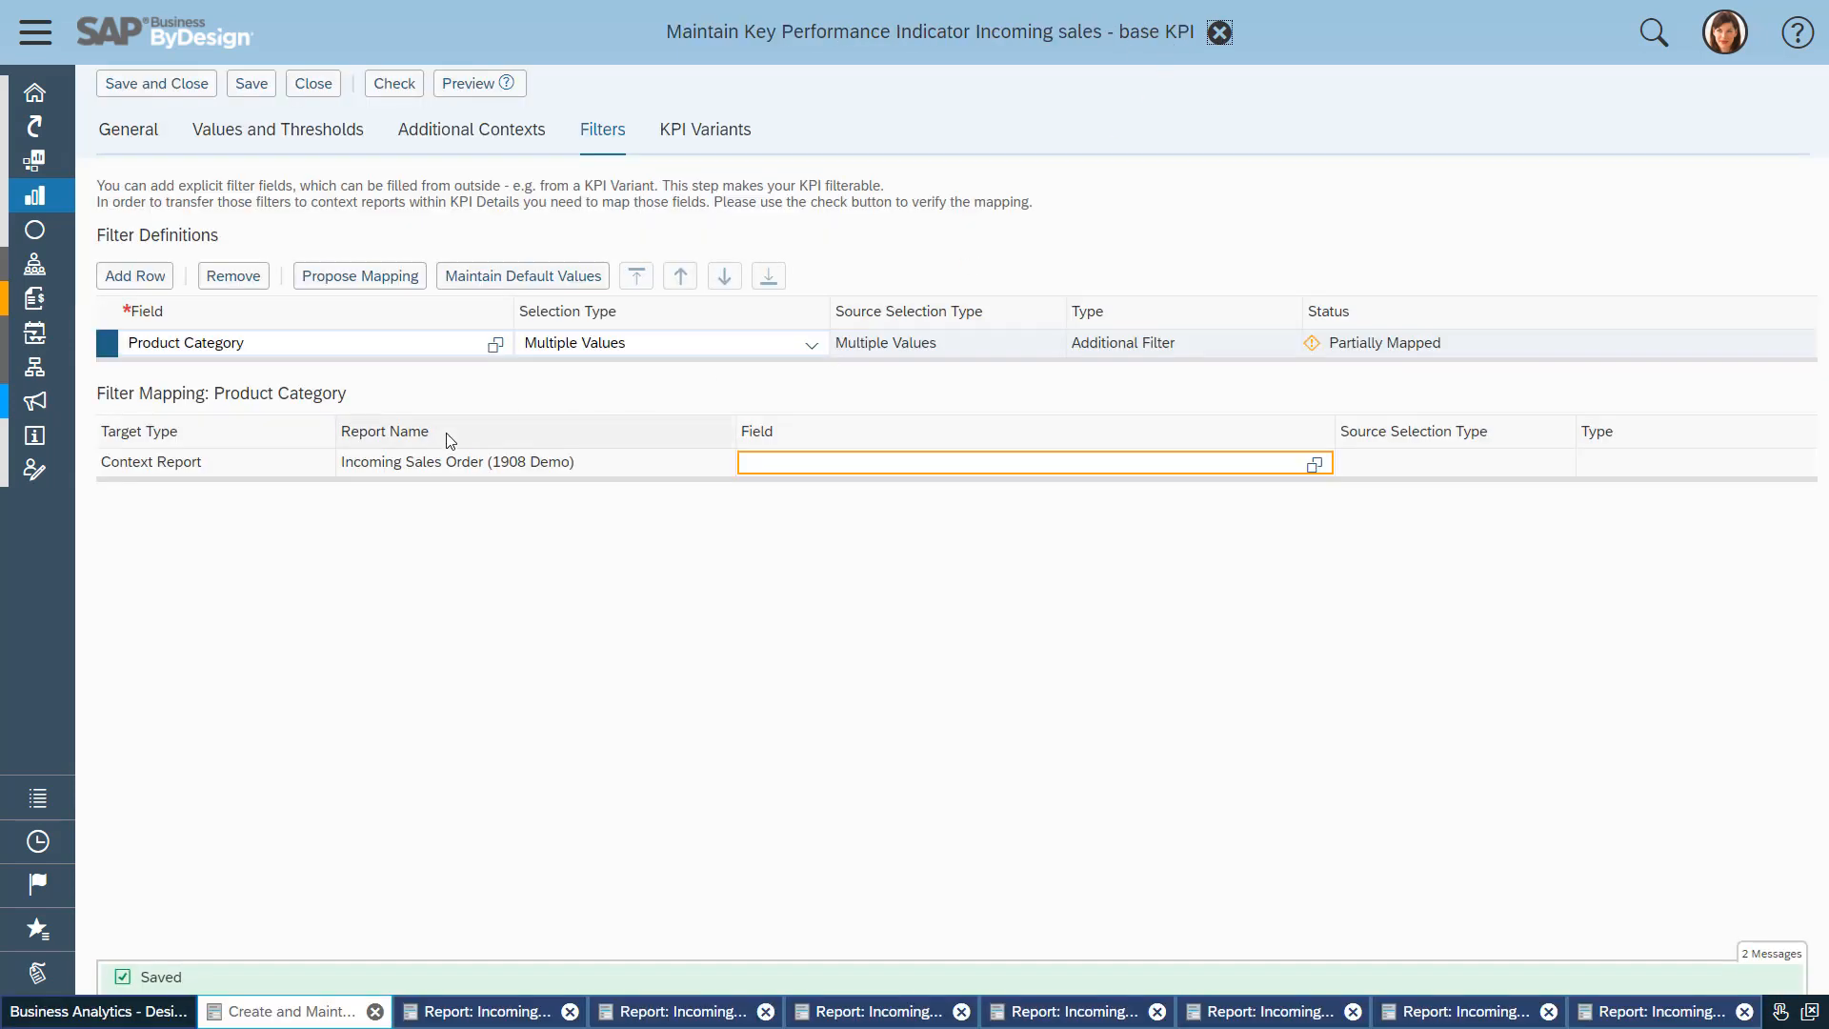
Step: Have the context report mapping proposed for the Product Category filter and save the KPI
click(385, 287)
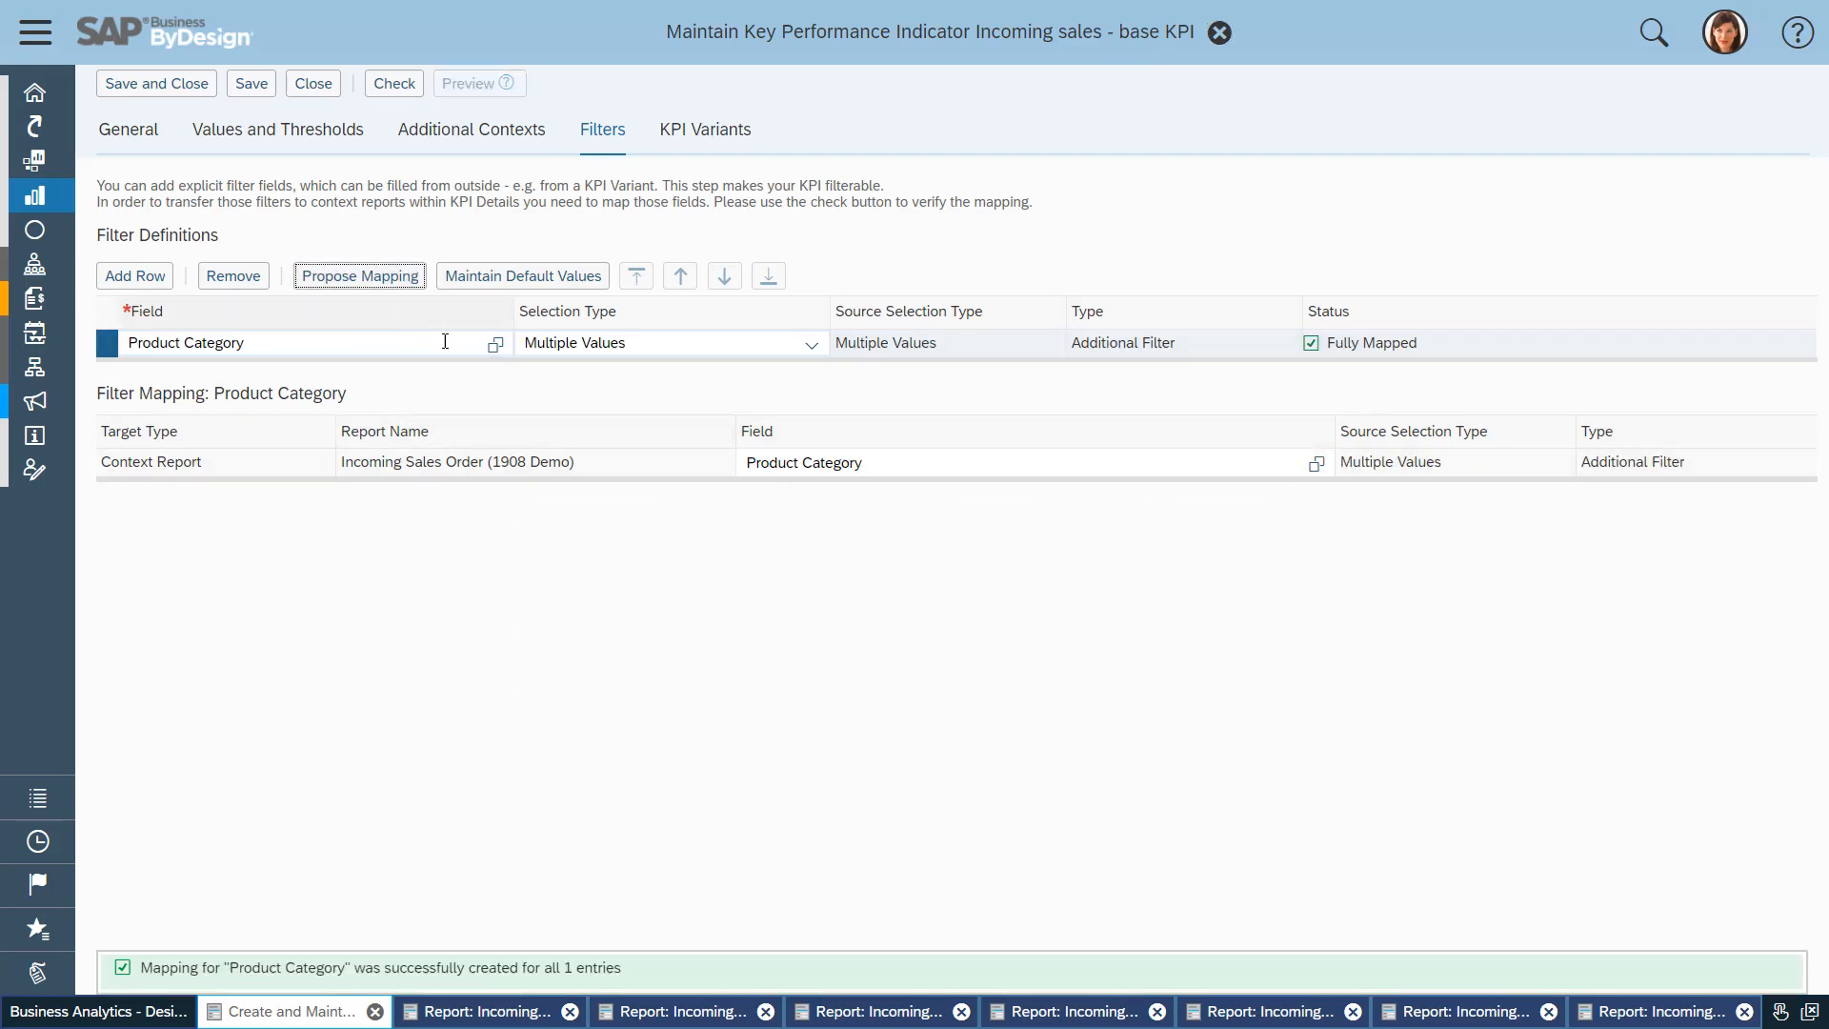
click(256, 89)
Step: Preview the KPI filtered to product category 193 (Electronic Parts), then close the preview
click(482, 88)
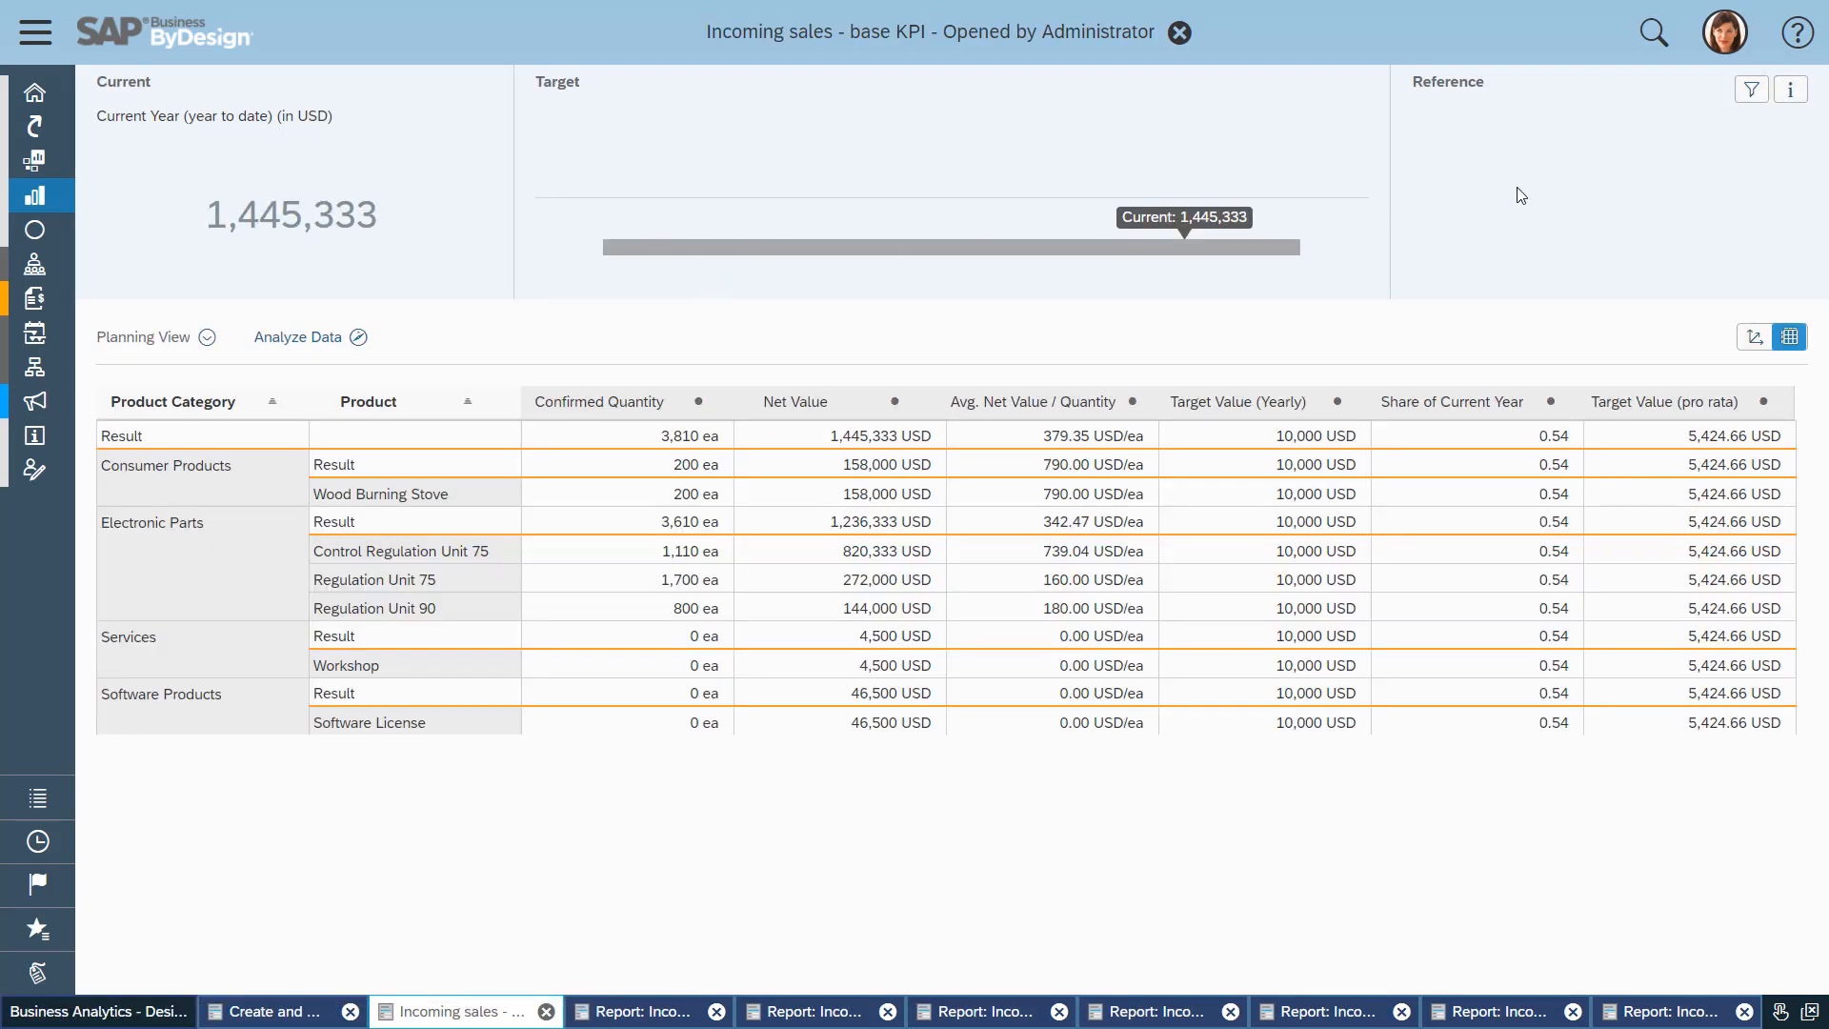
click(1749, 93)
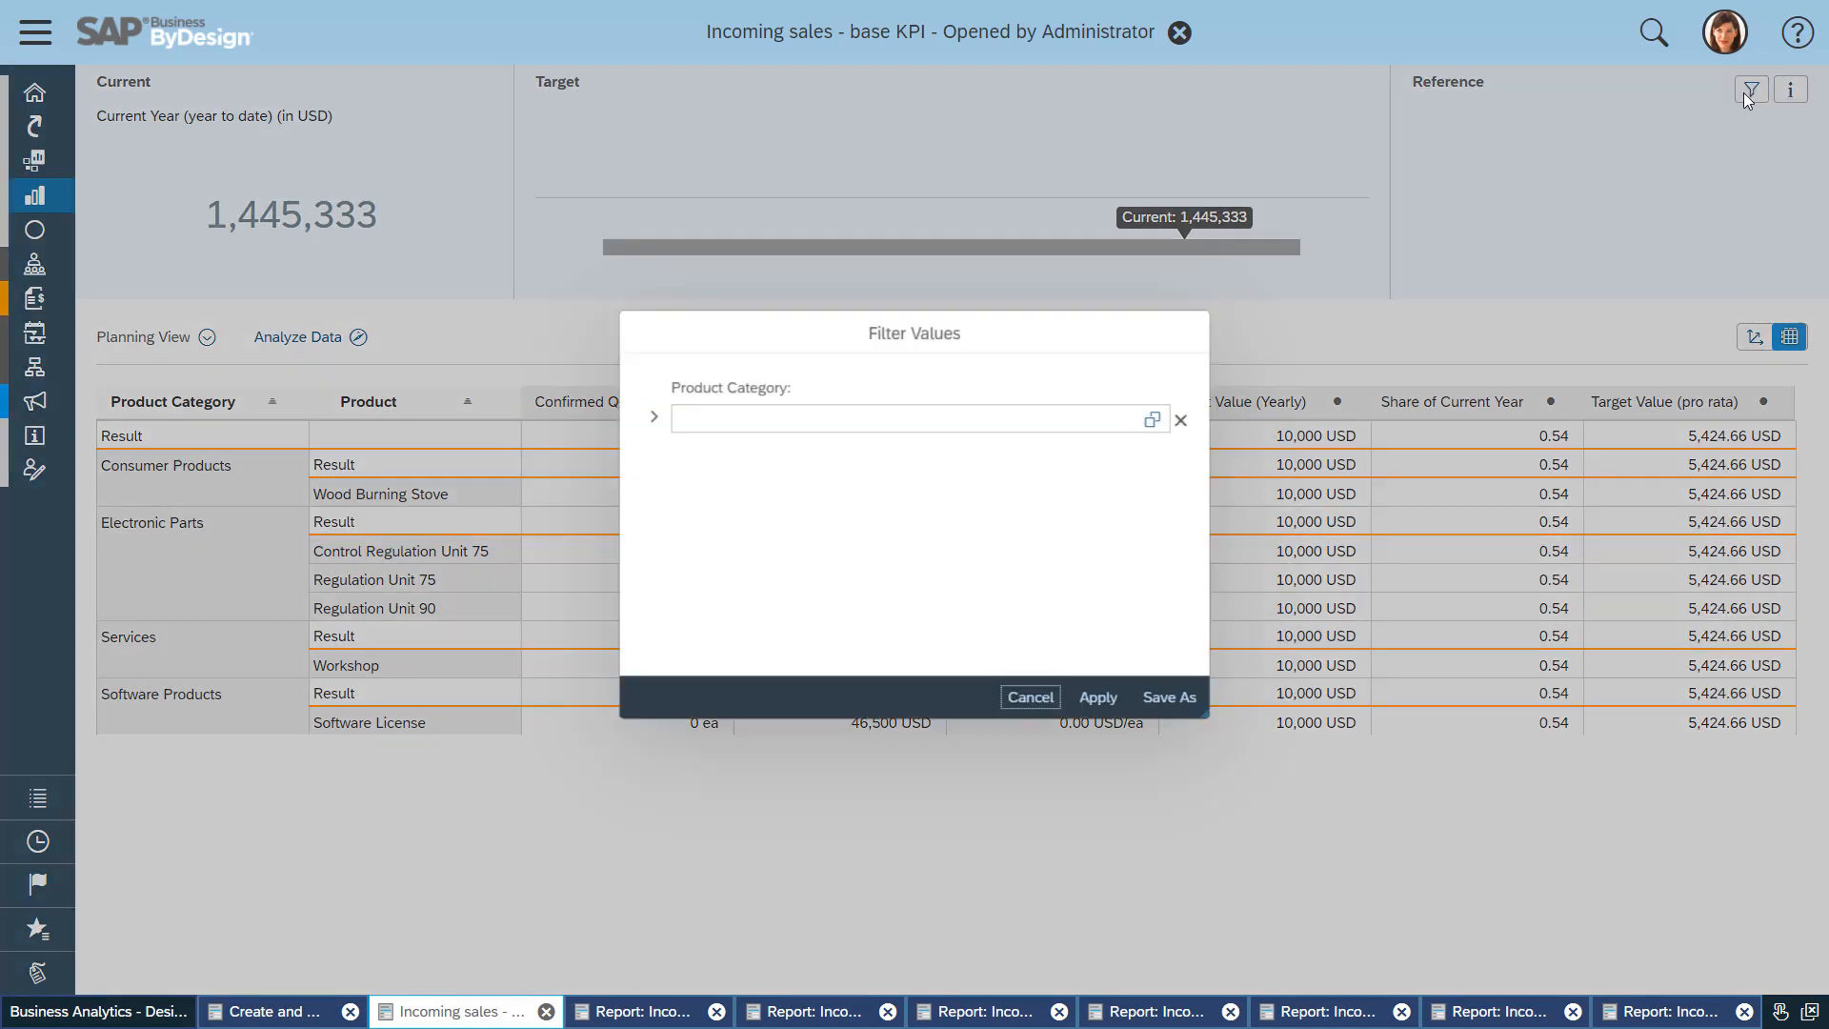
click(1152, 419)
click(672, 434)
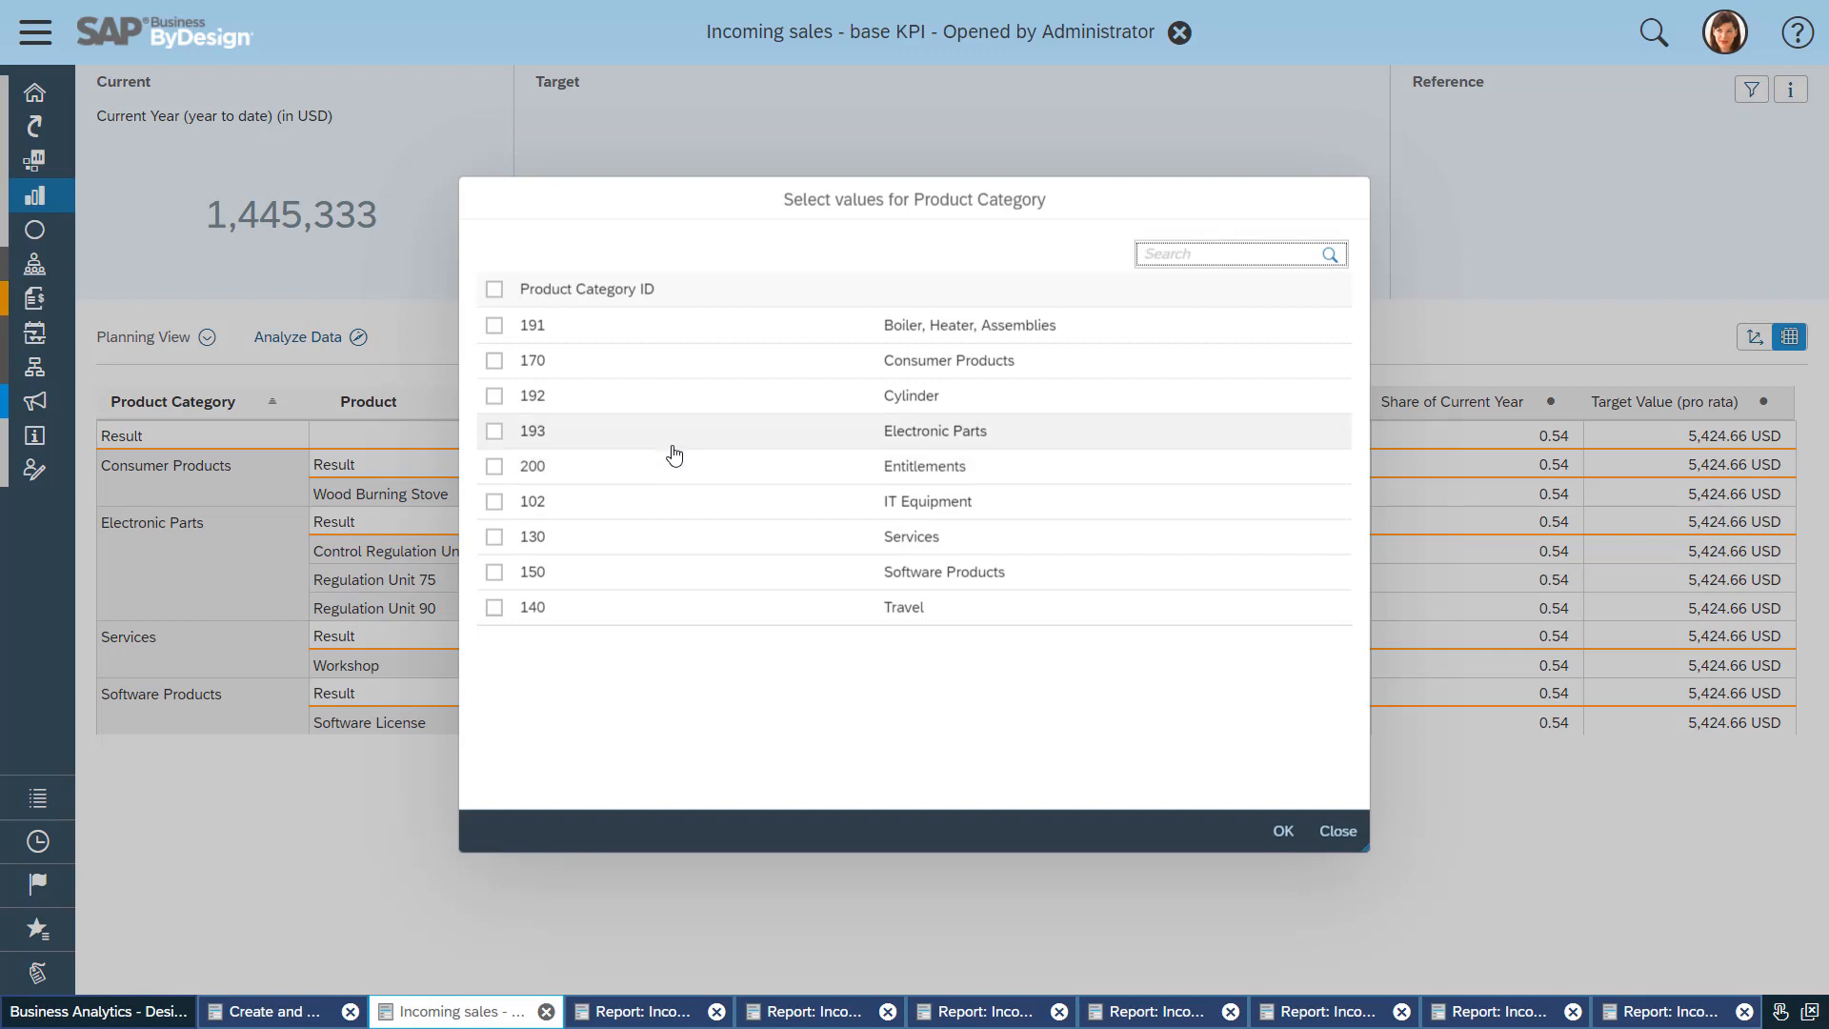
click(1283, 831)
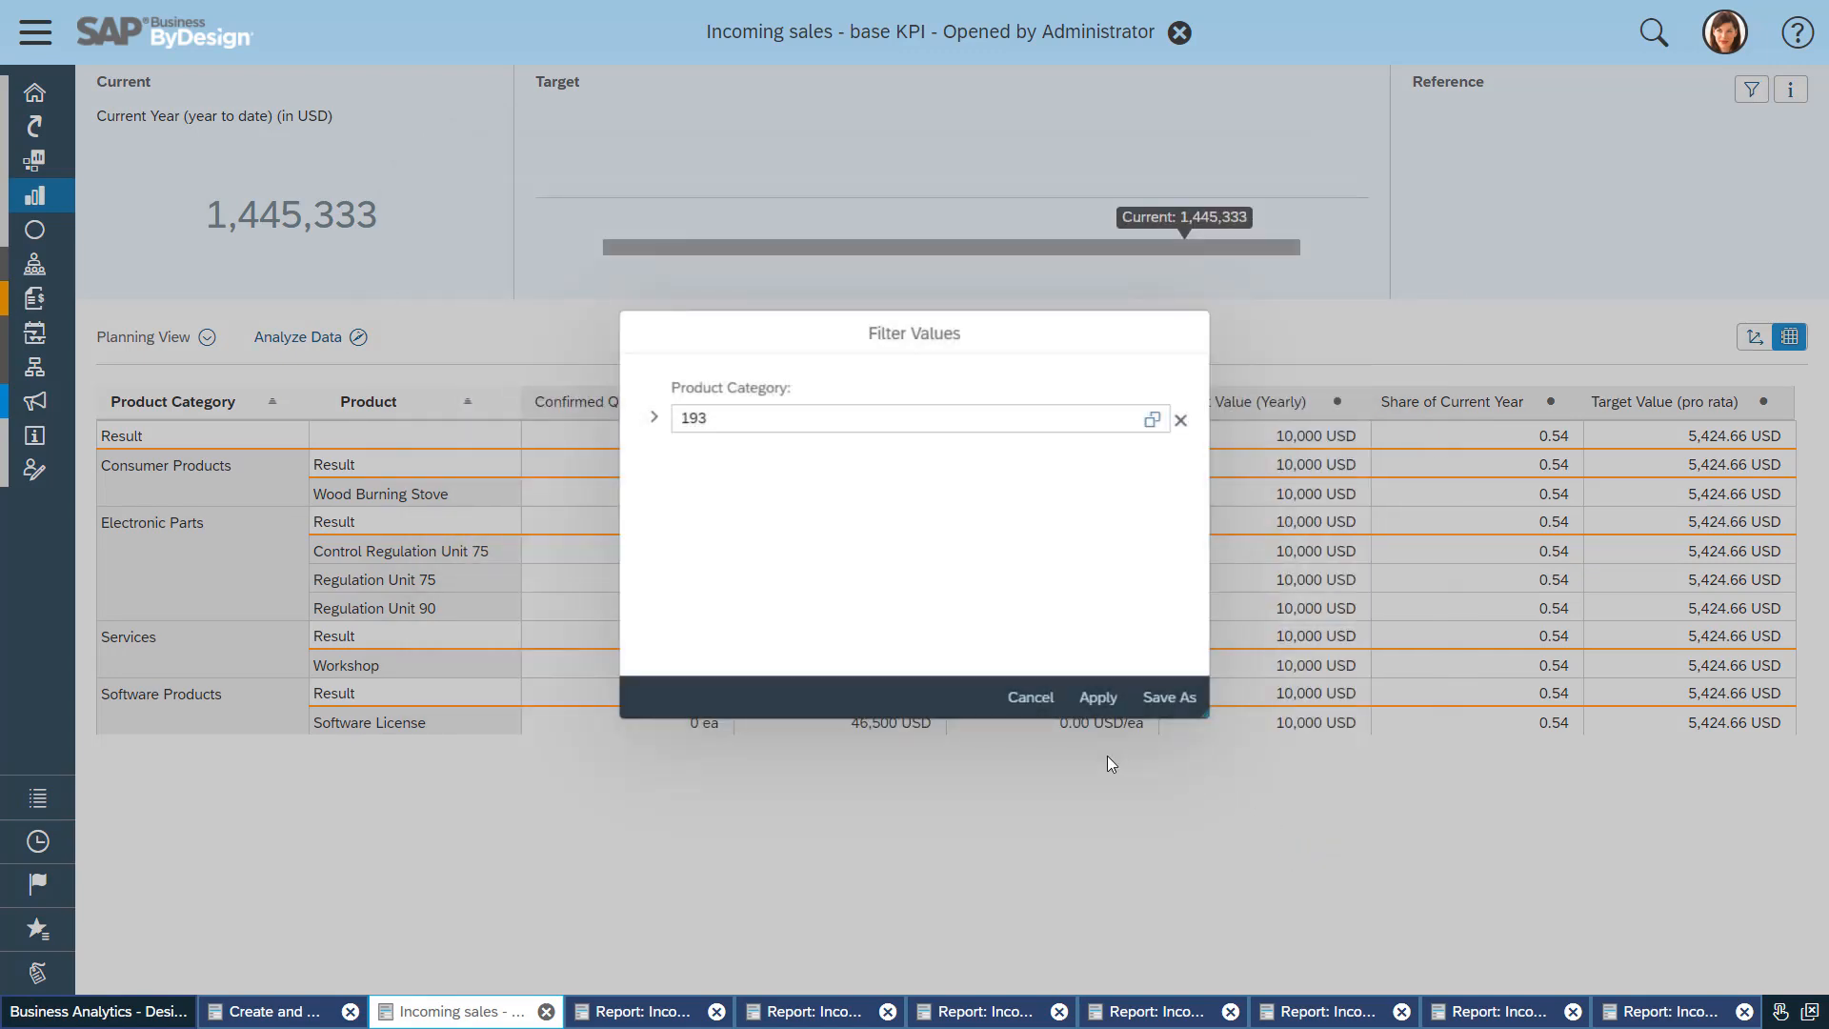
click(1099, 696)
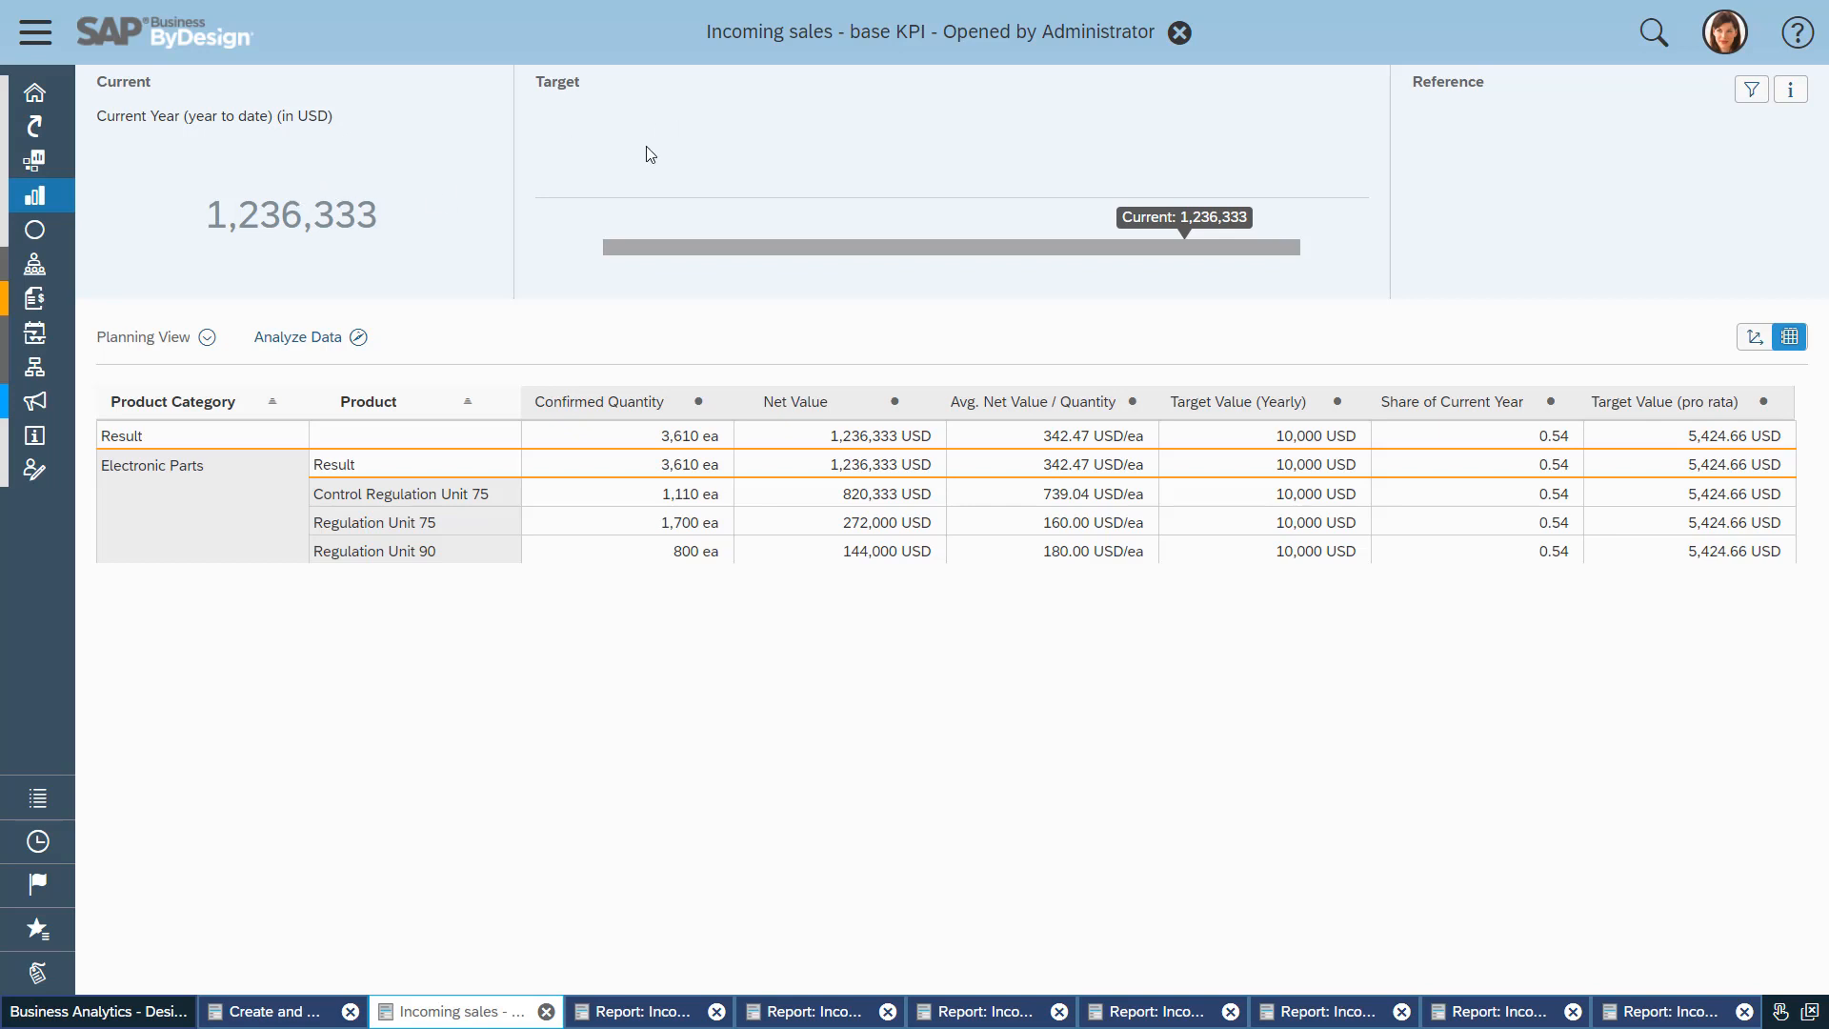
click(1179, 33)
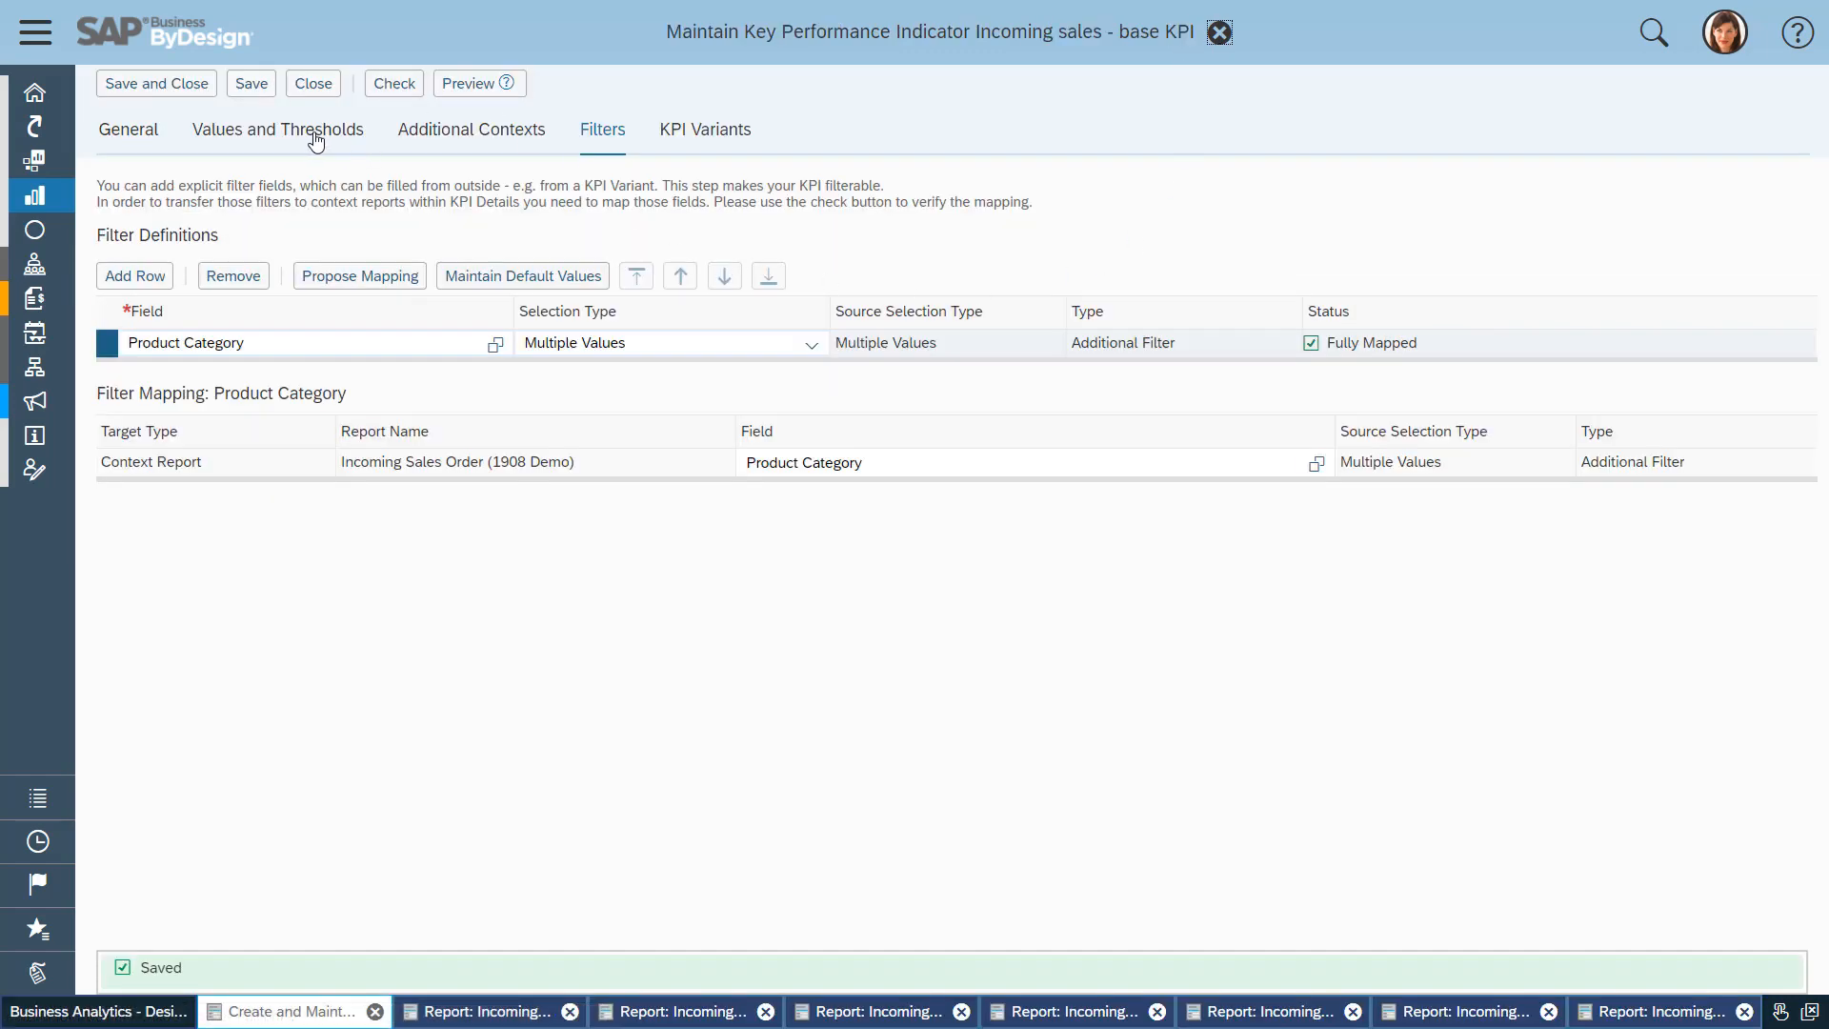
Step: Set the KPI's target value source to Get Value From Report, using the Incoming Sales Order (1908 Demo) report
click(319, 141)
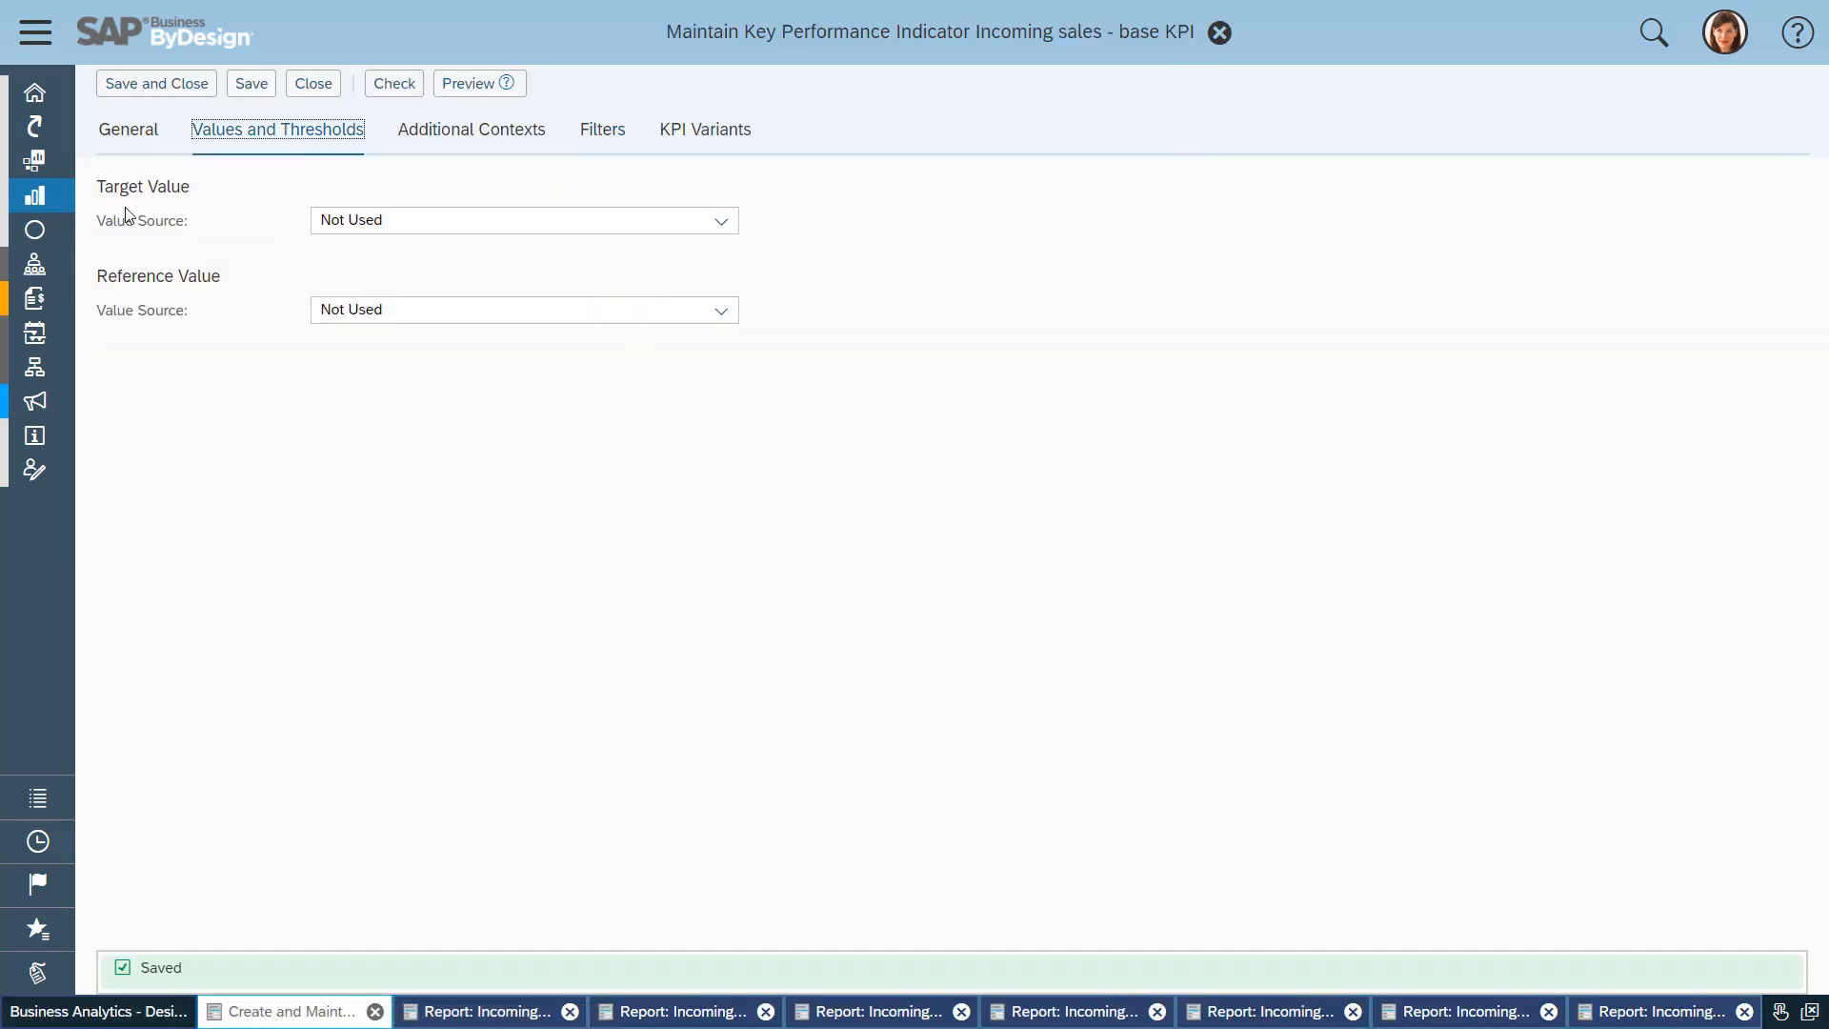
click(722, 228)
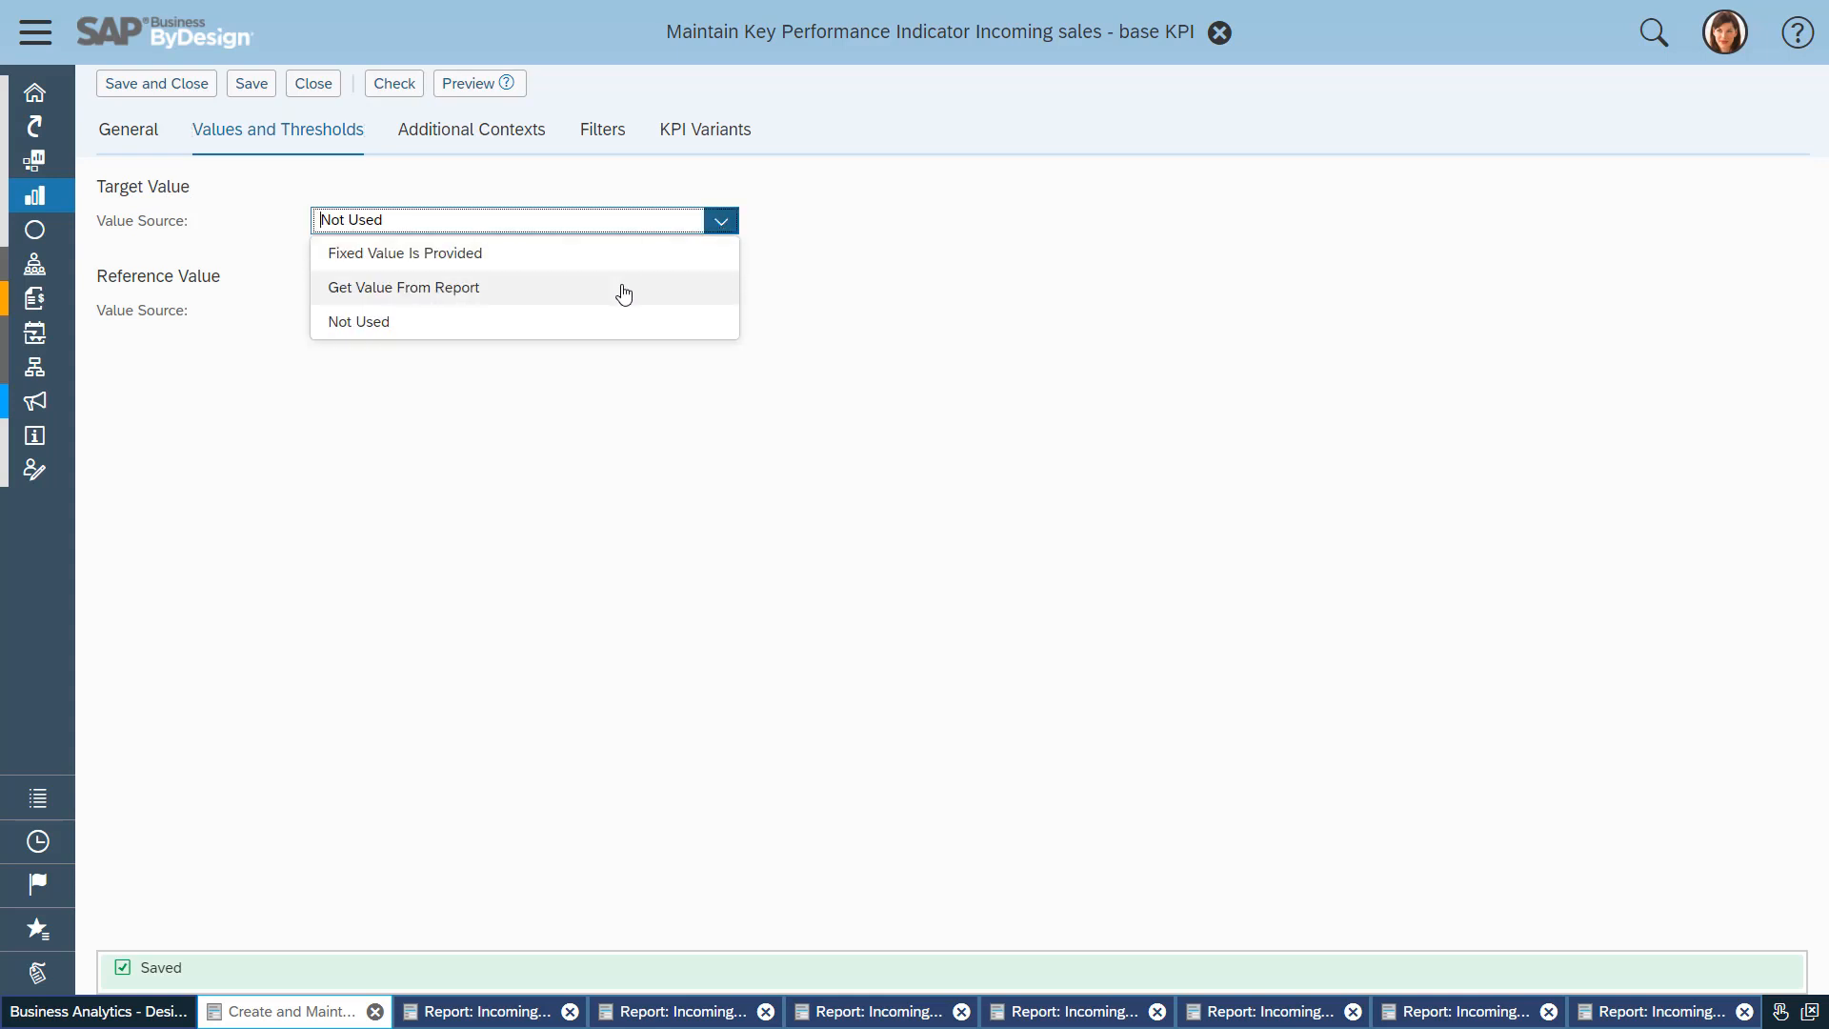
click(620, 288)
click(451, 258)
text(Incoming)
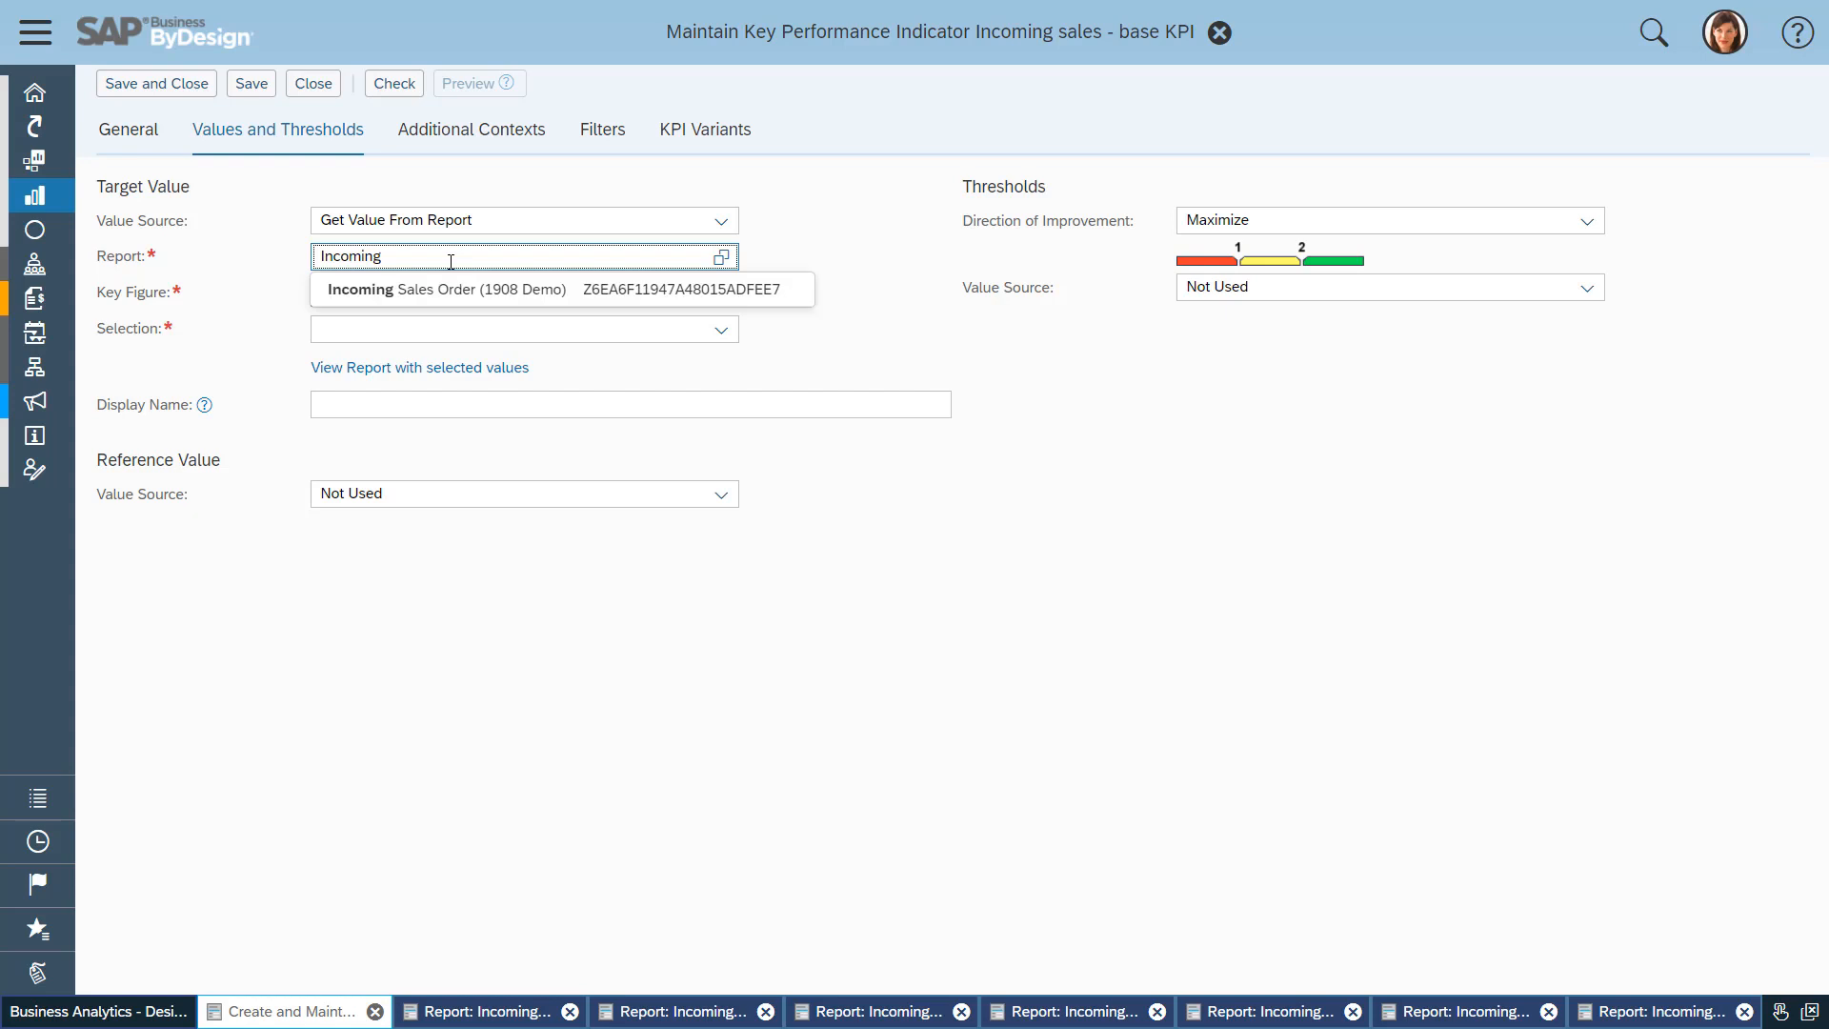
click(465, 289)
Step: Set the target's key figure to Target Value (pro rata) and its selection to Current Year (year to date), and save the KPI
click(437, 295)
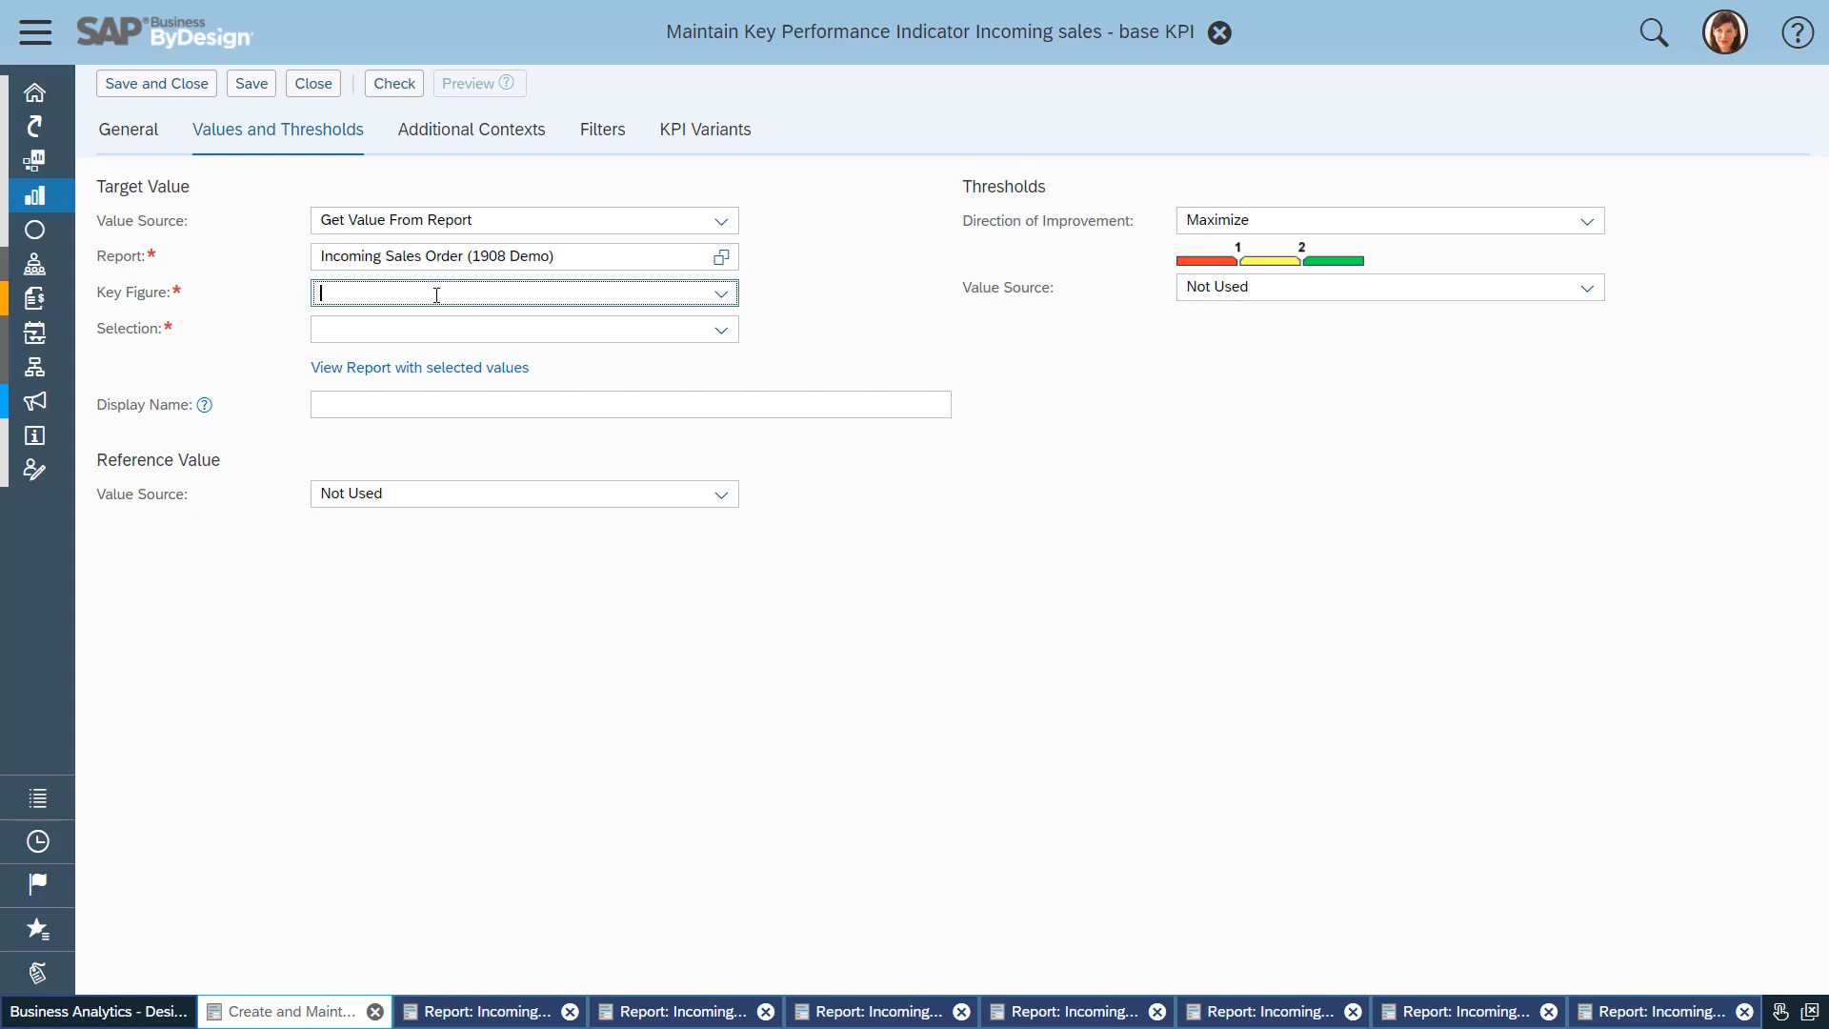
text(targ)
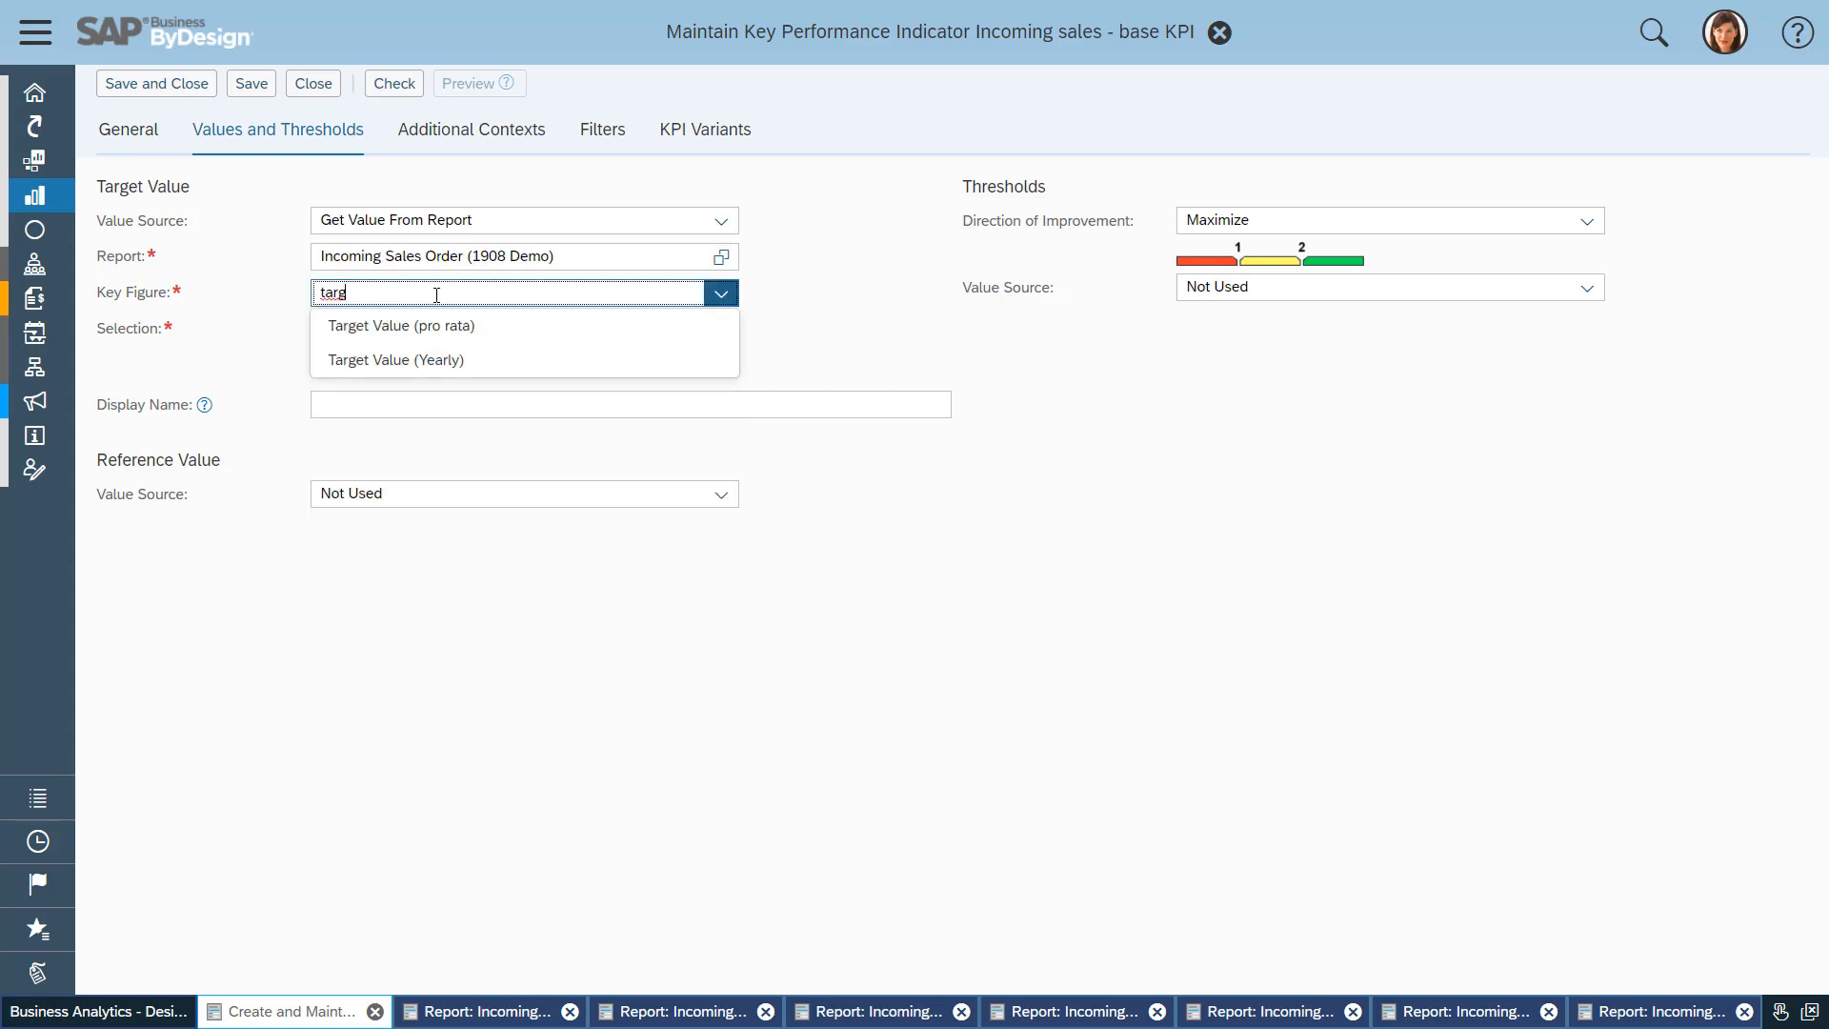
click(434, 327)
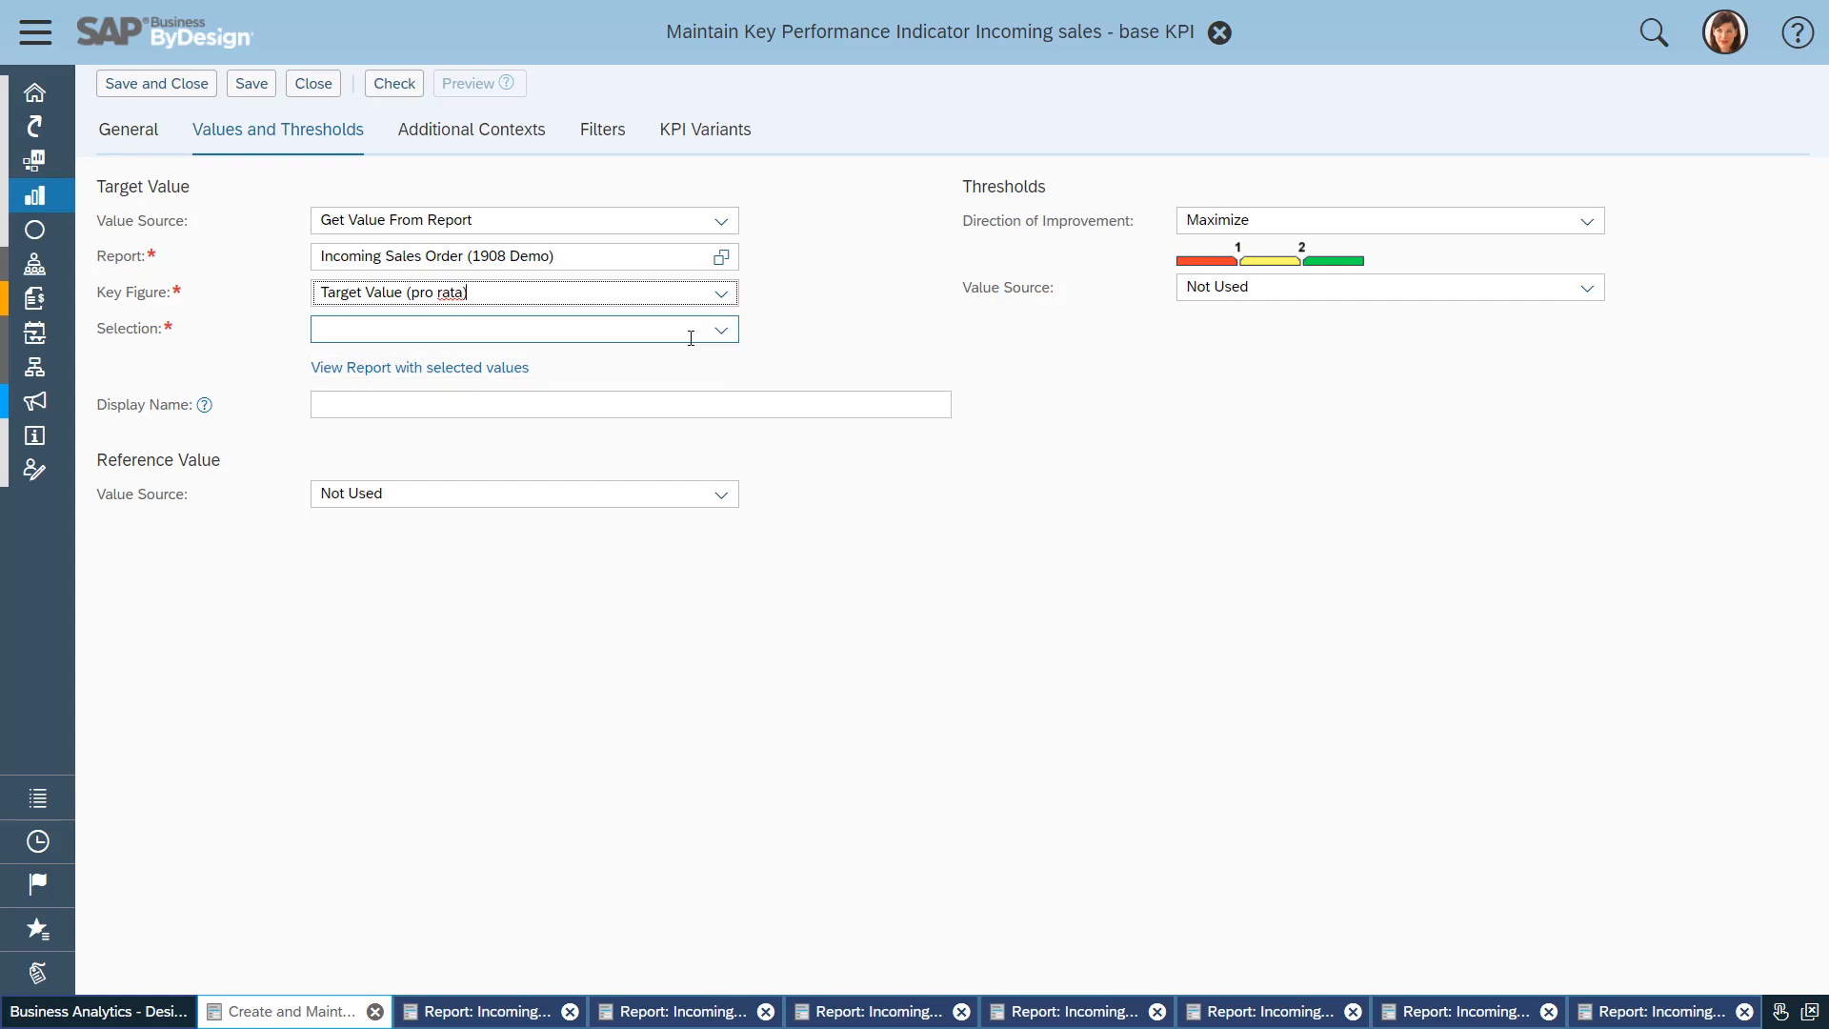
click(721, 329)
click(515, 363)
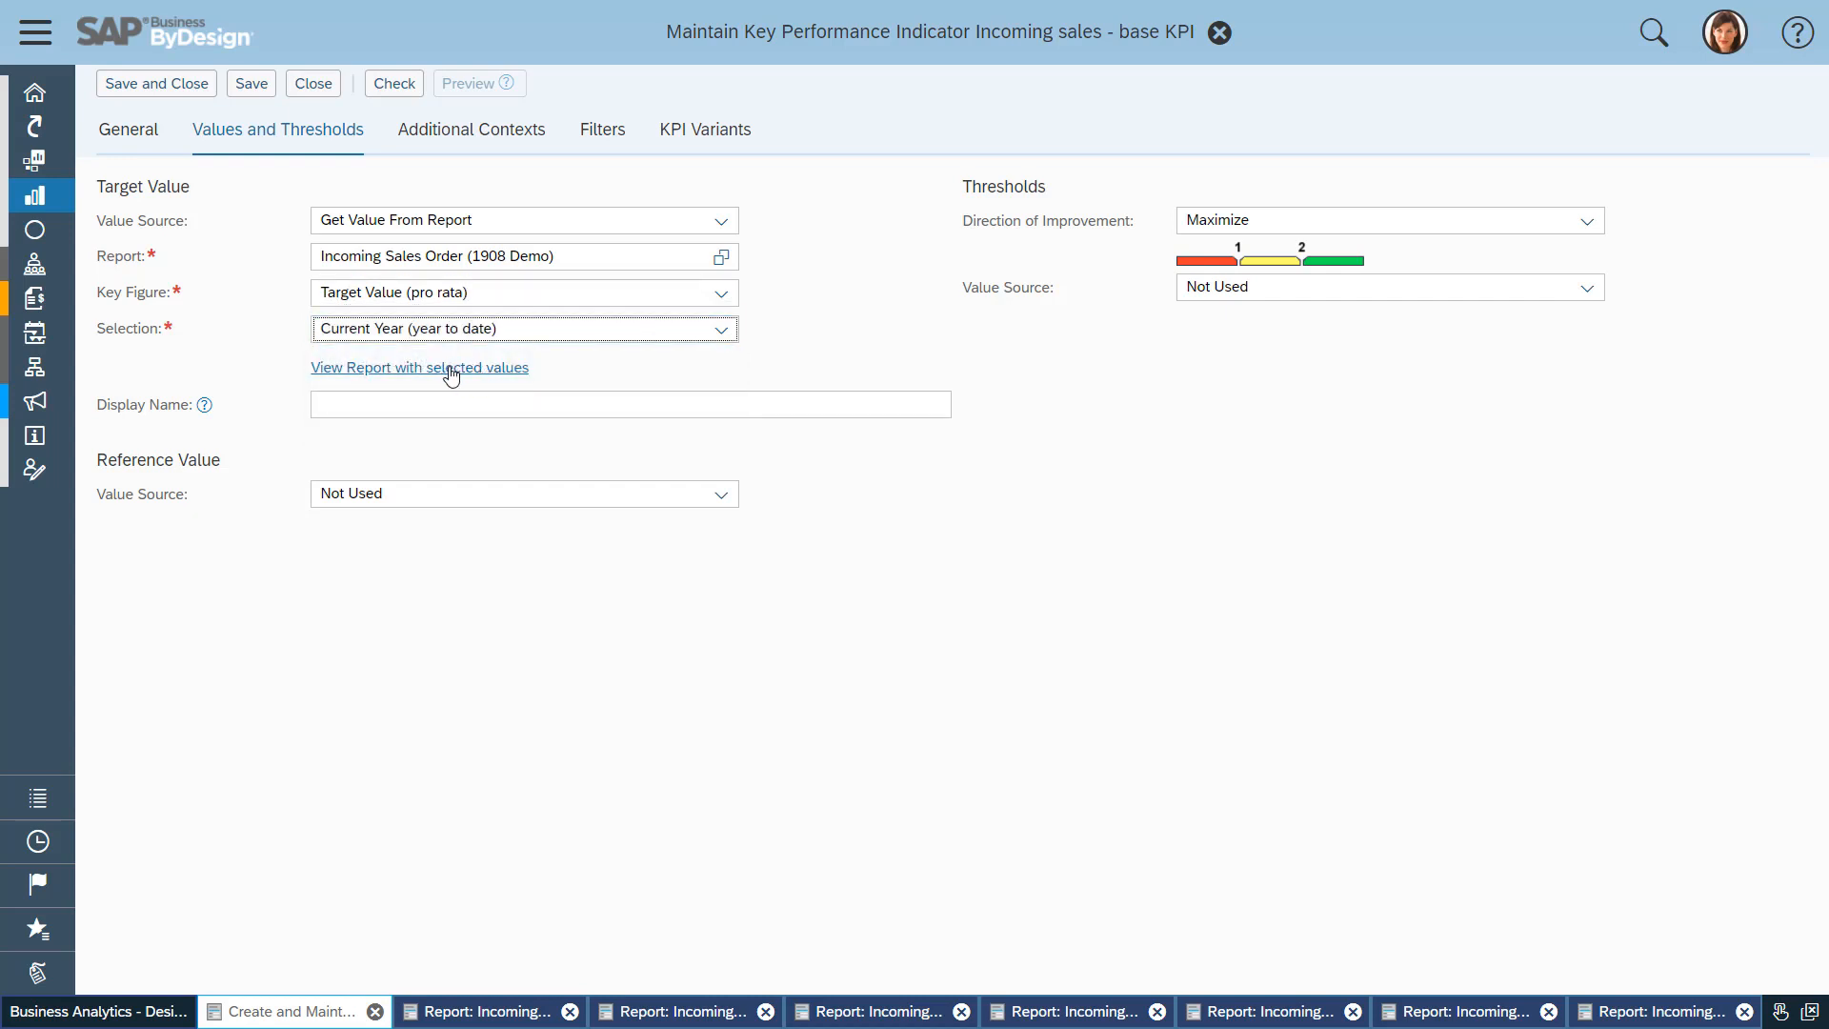
click(254, 86)
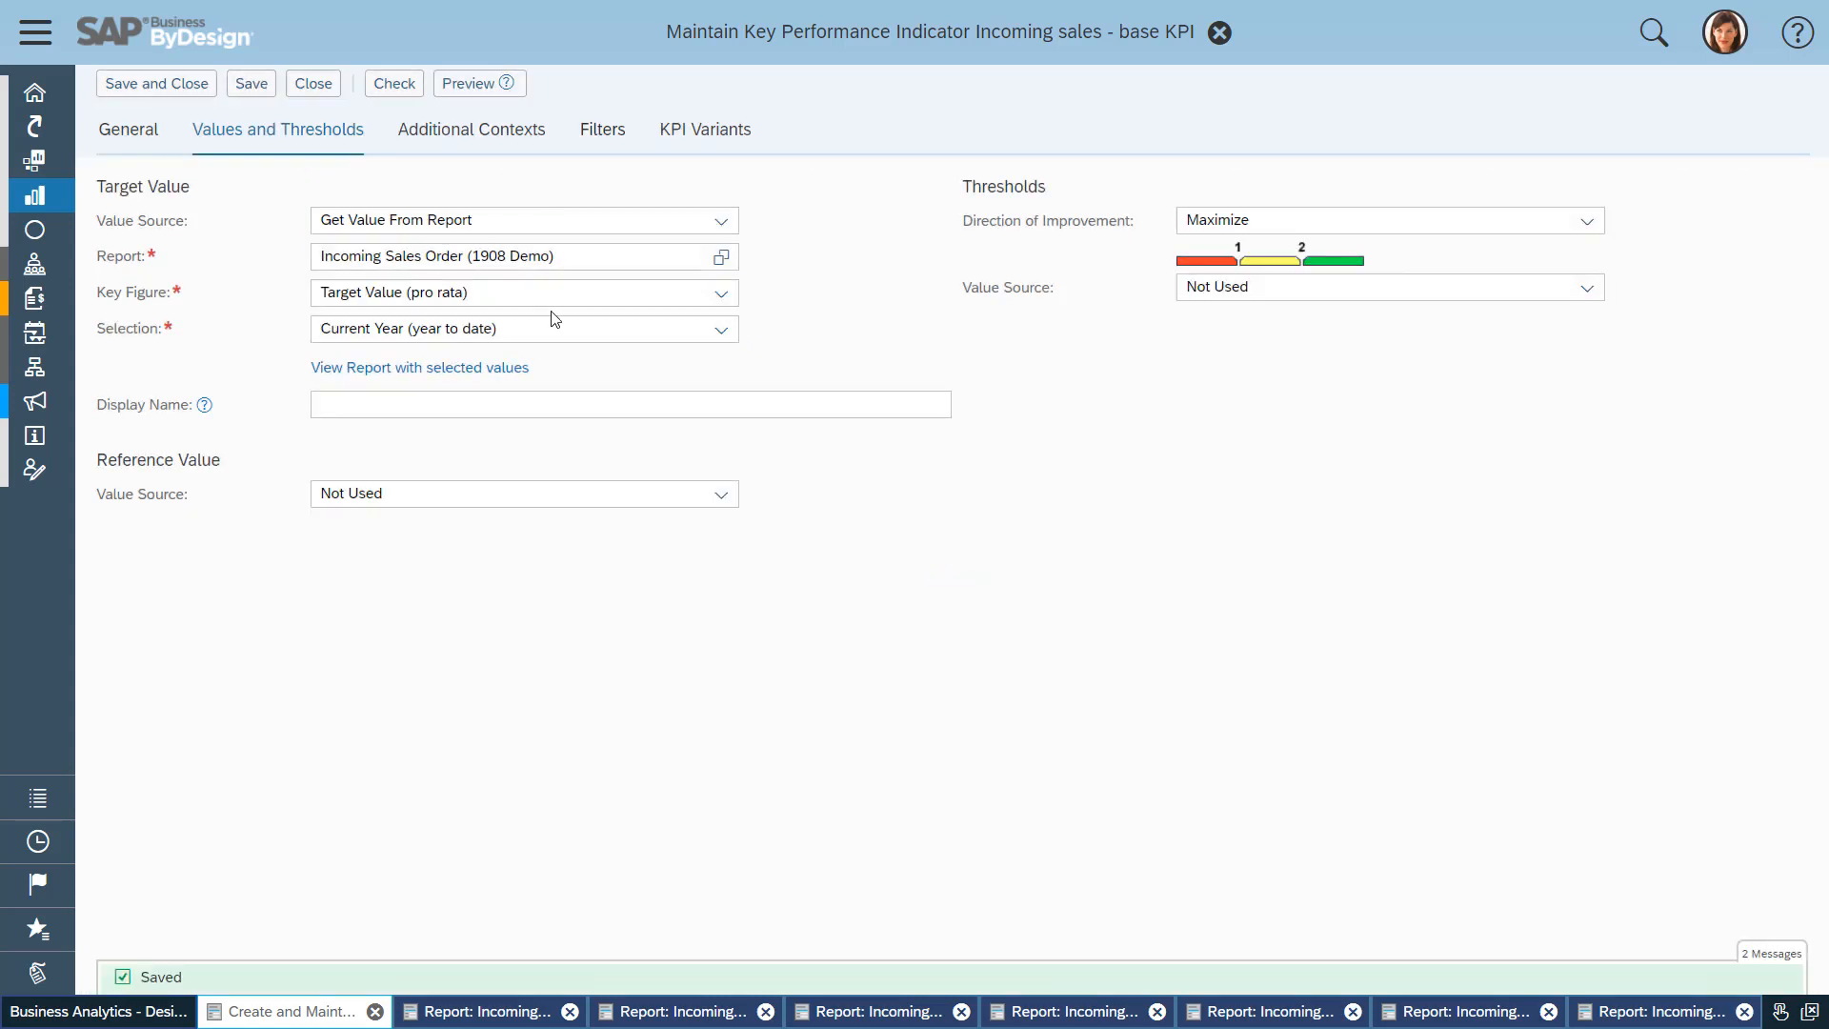
Step: Add PlannedQty and Target Ratio as filter fields in the KPI's filter definitions
click(600, 134)
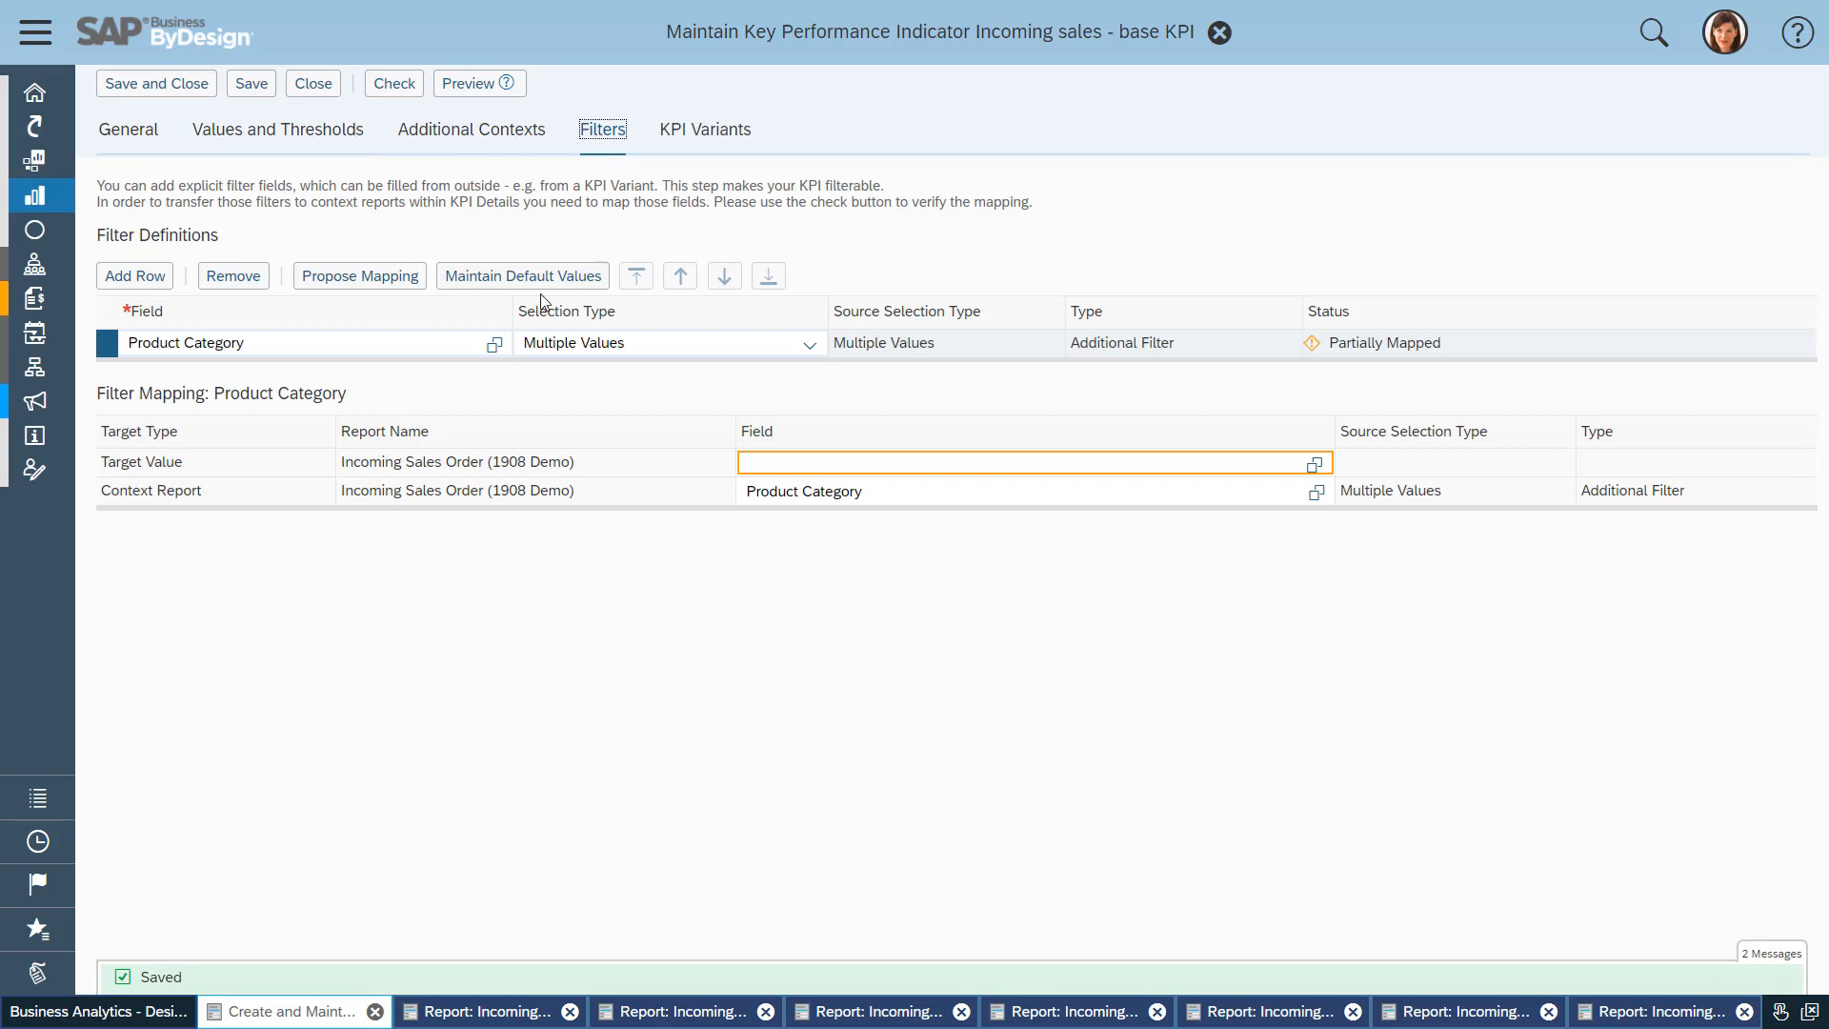
click(159, 295)
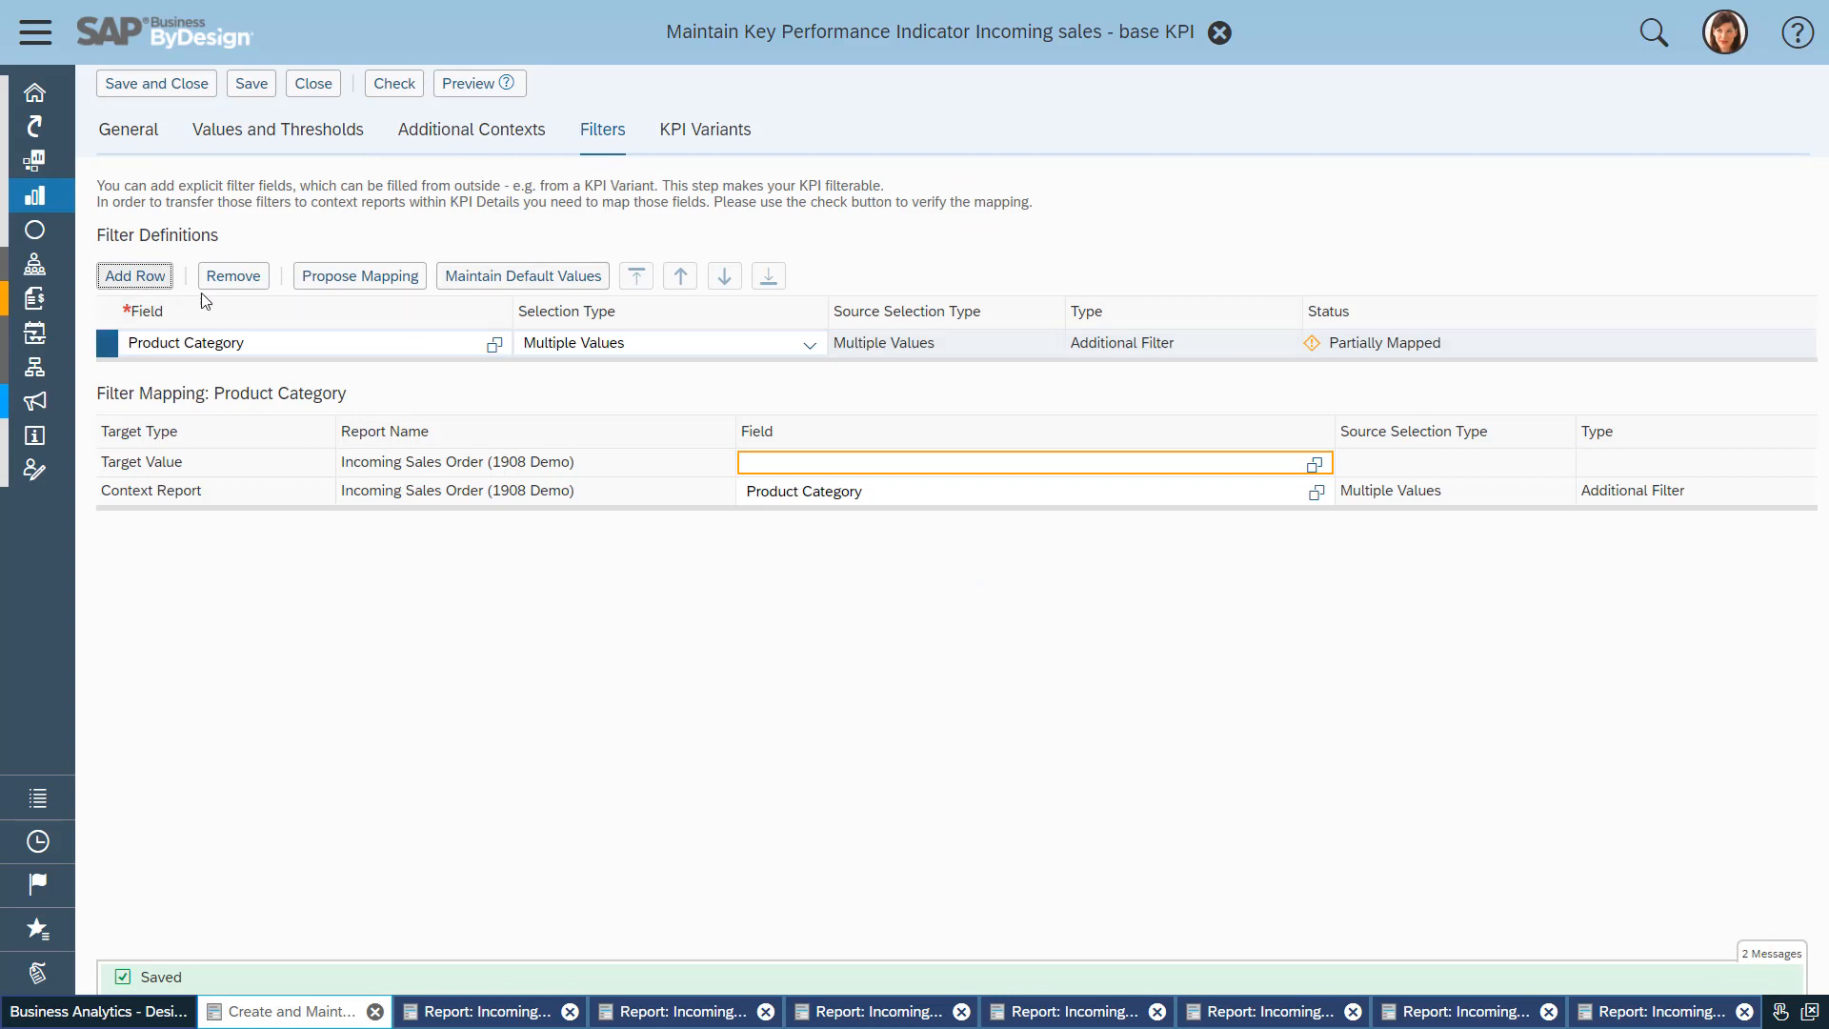
click(249, 371)
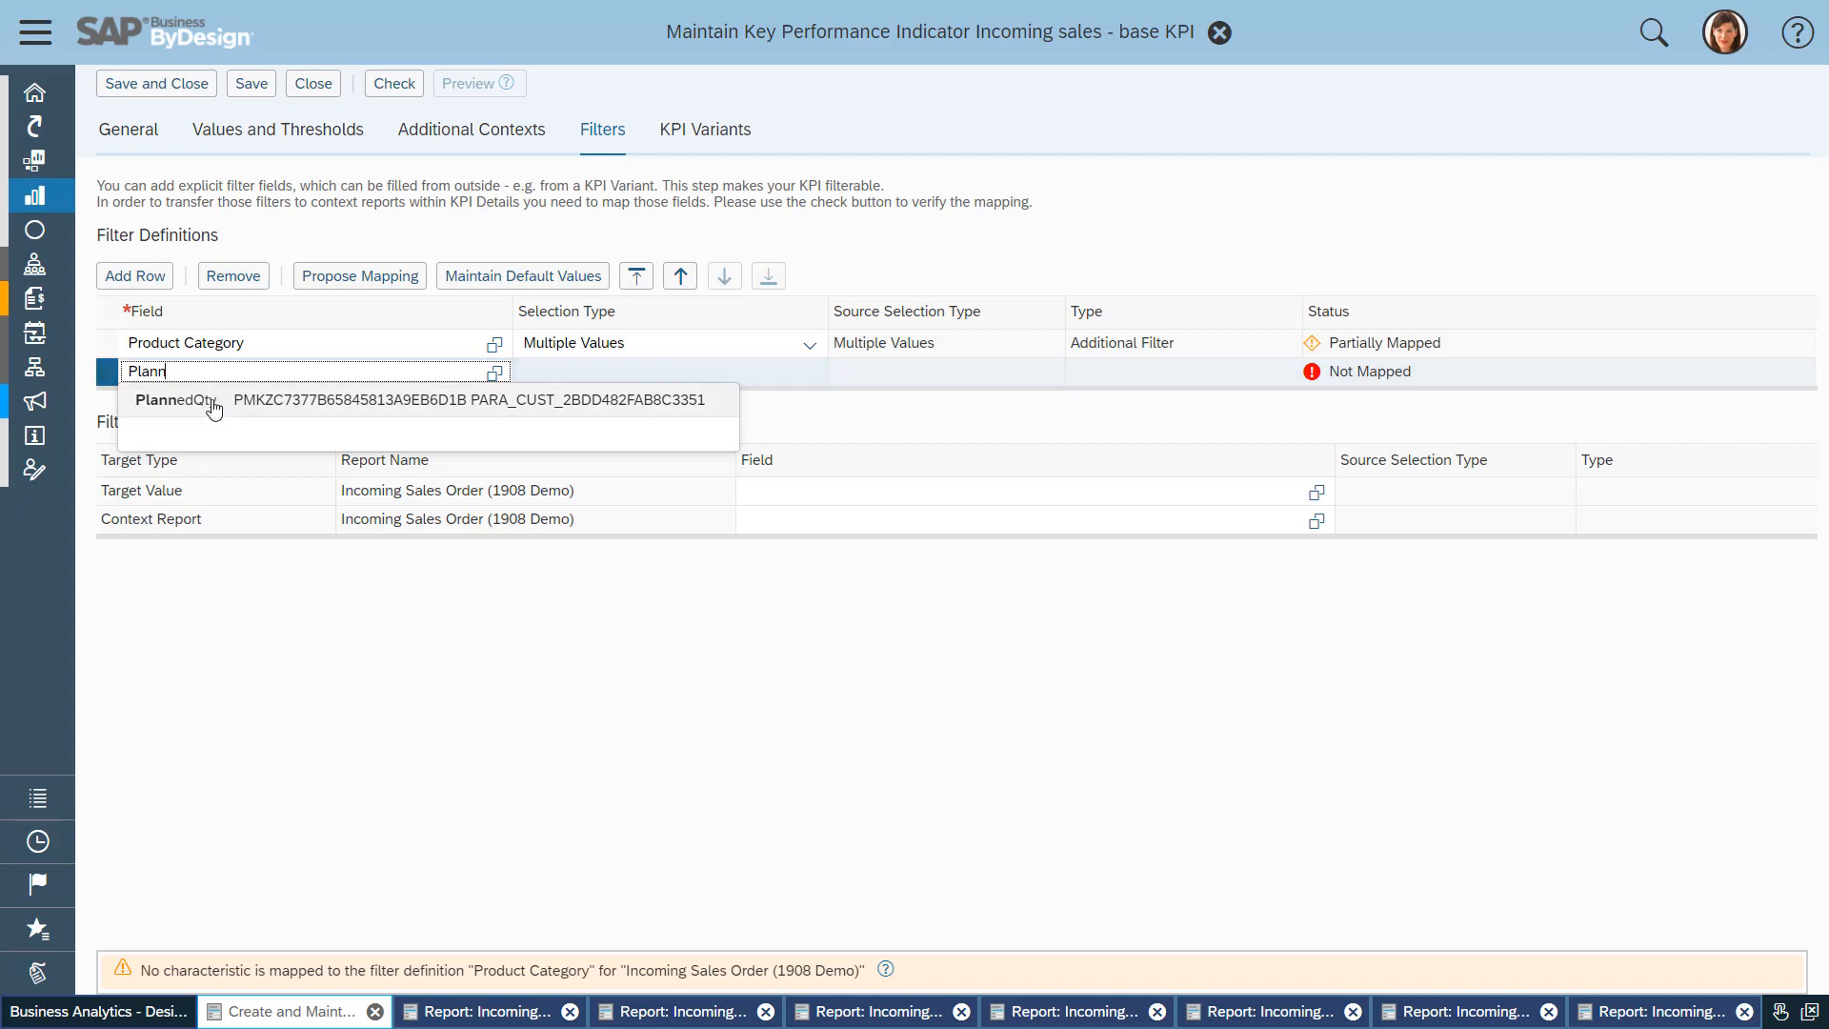
click(206, 401)
click(148, 291)
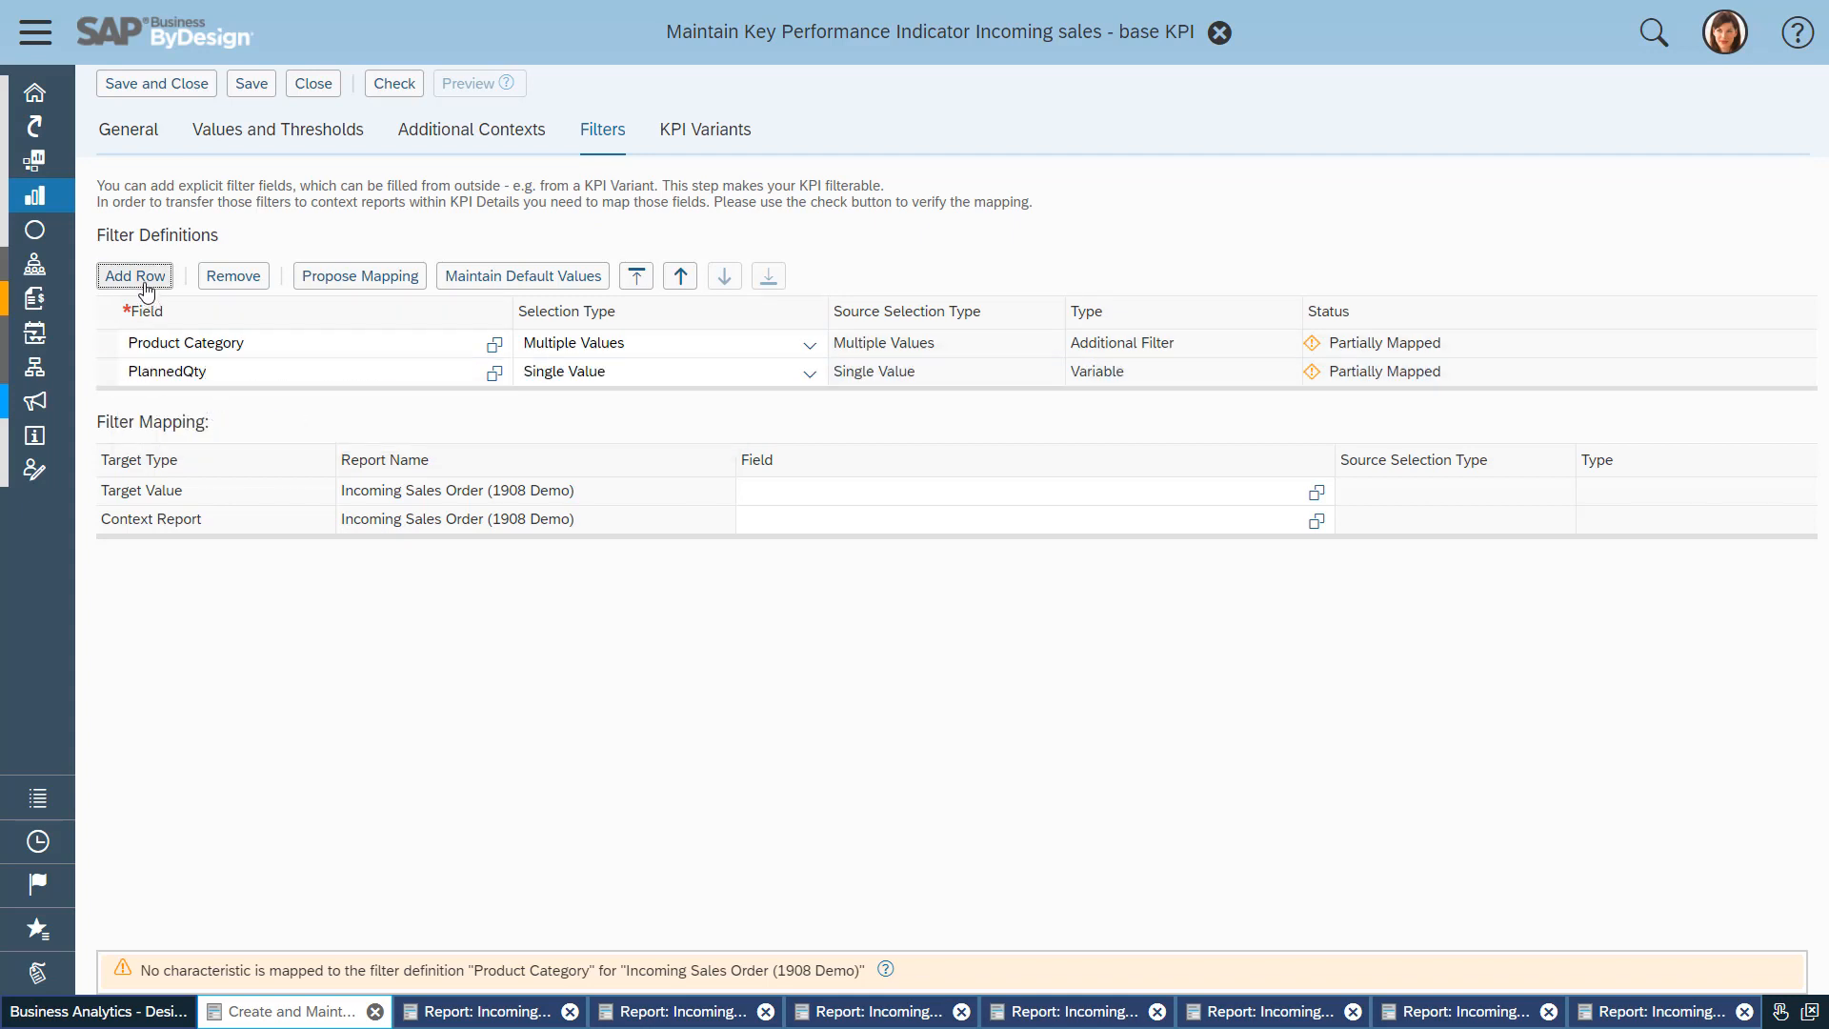
click(268, 403)
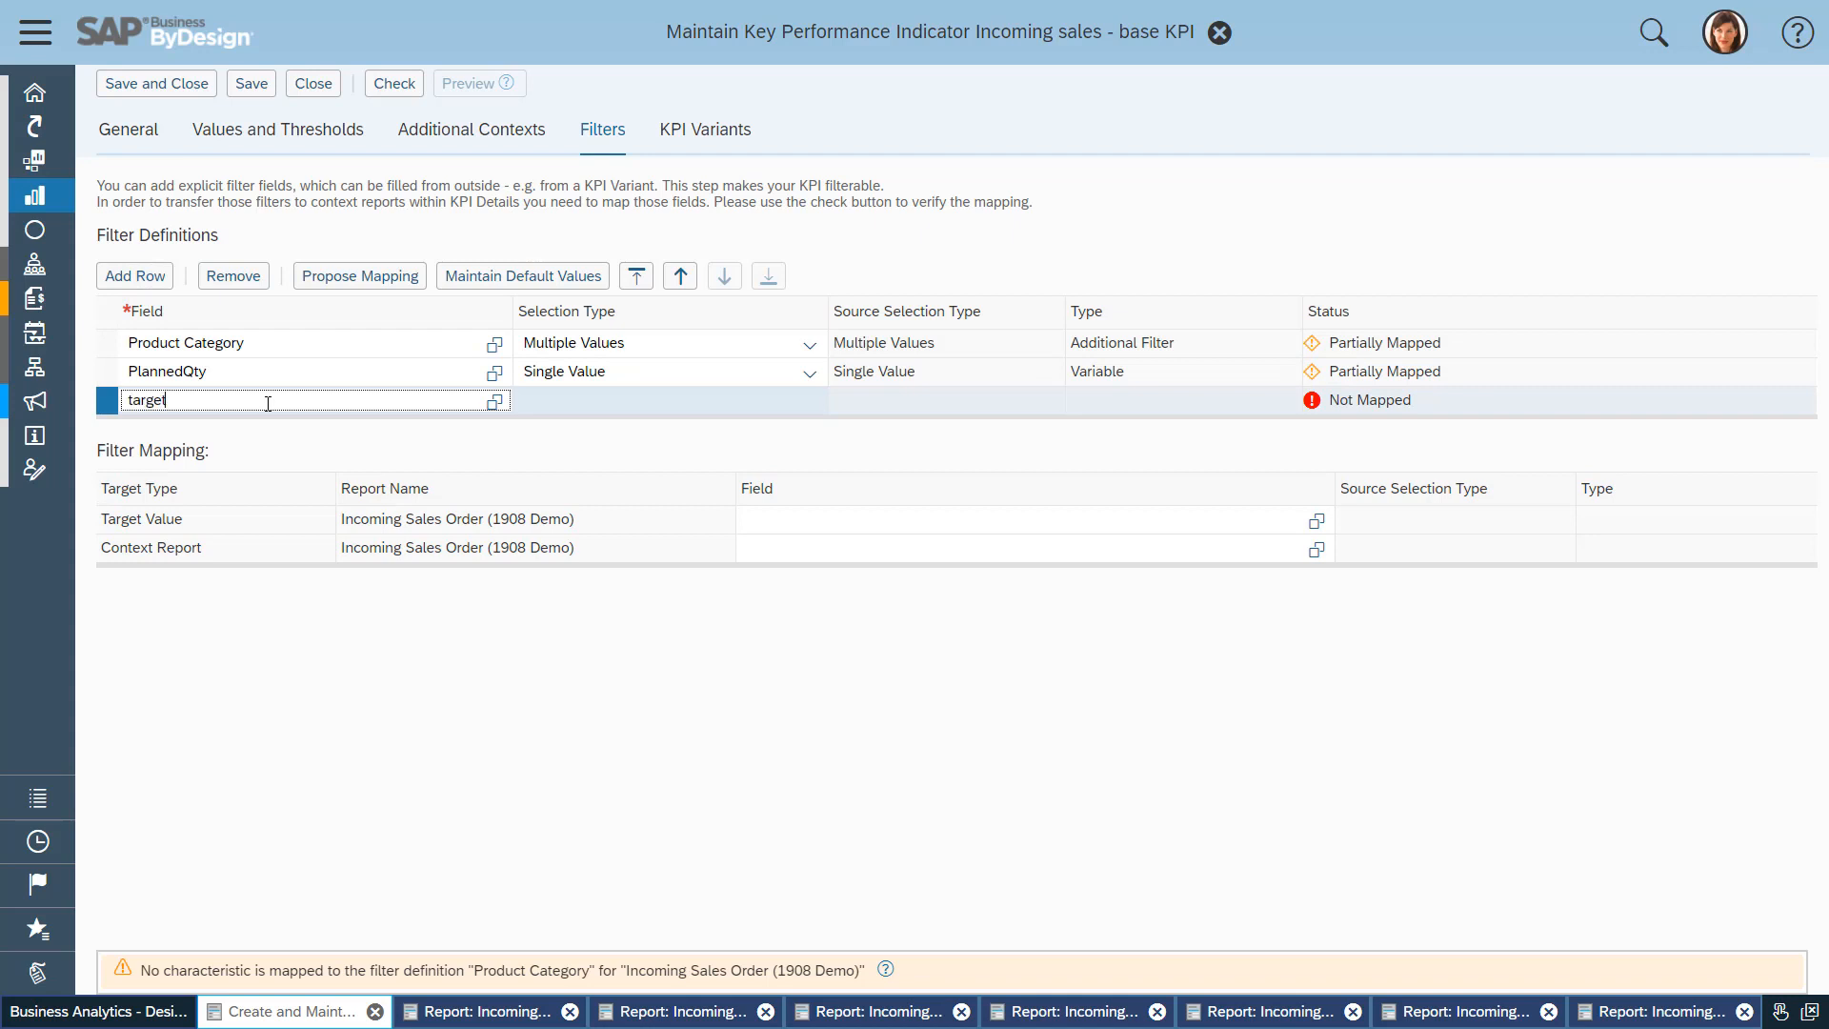
click(234, 430)
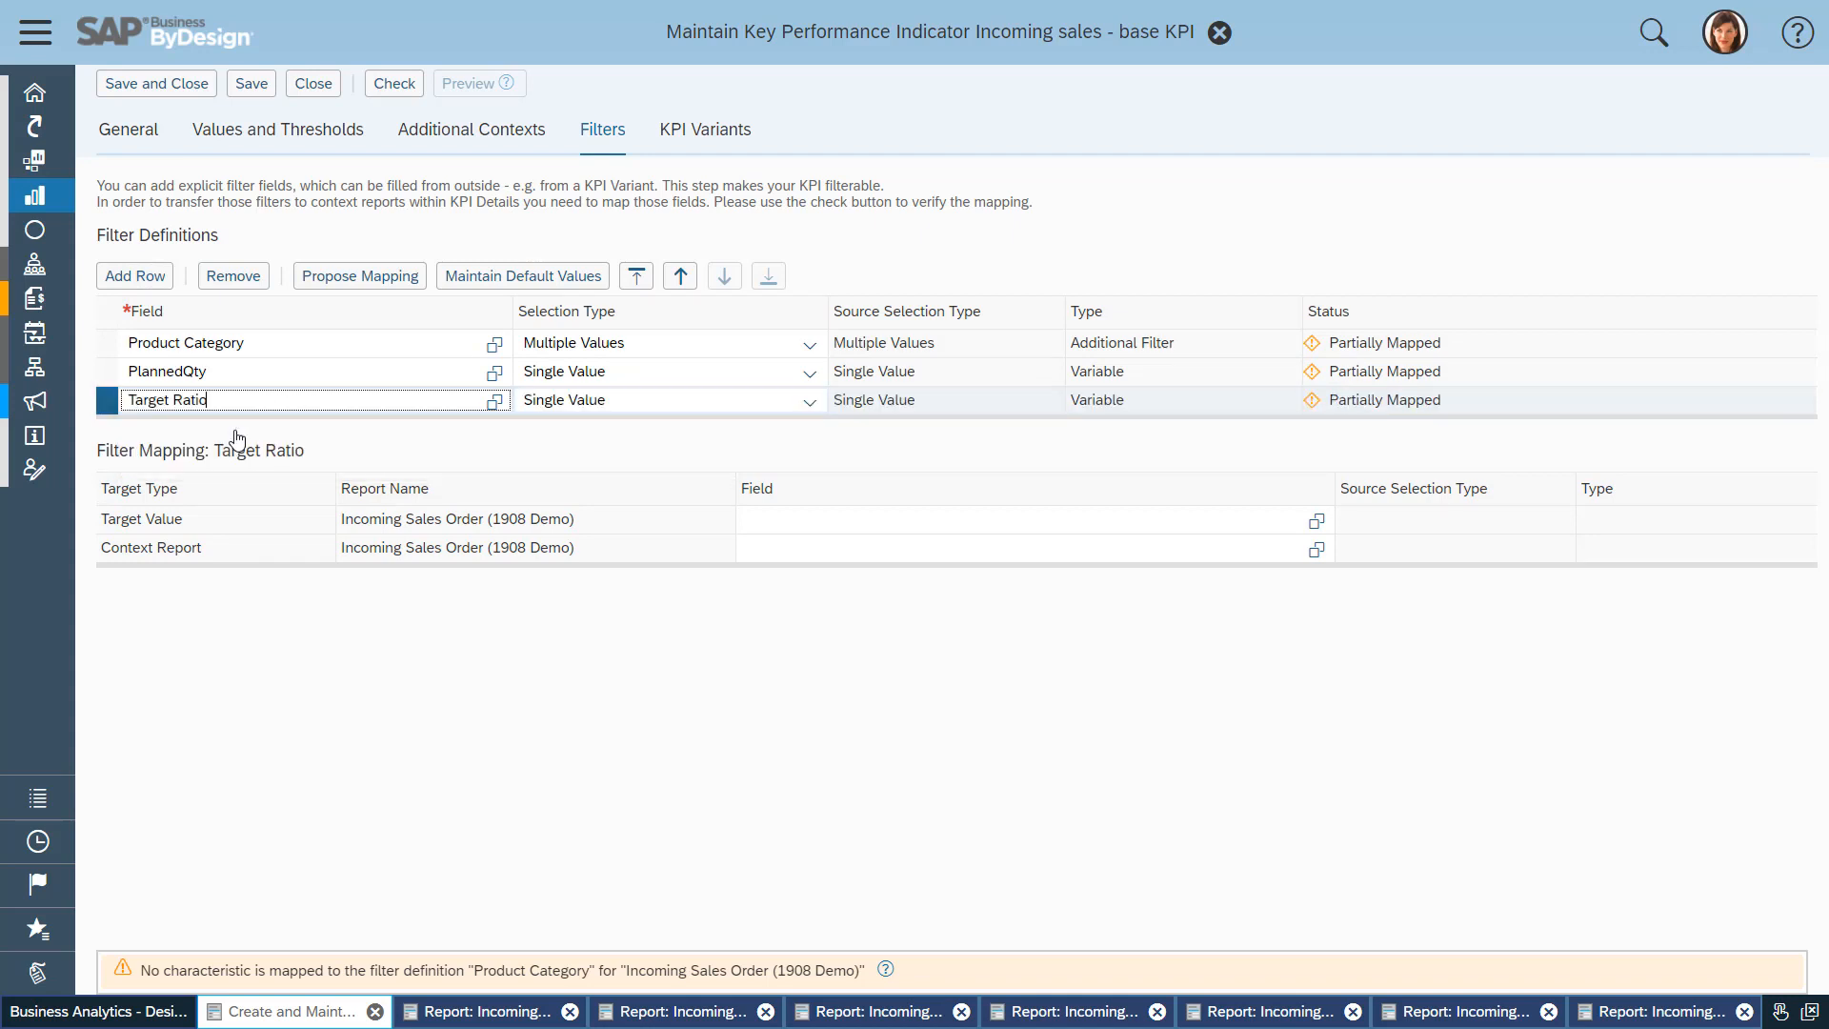
Step: Have the target value and context report mappings proposed for the filter fields, and save the KPI
click(344, 281)
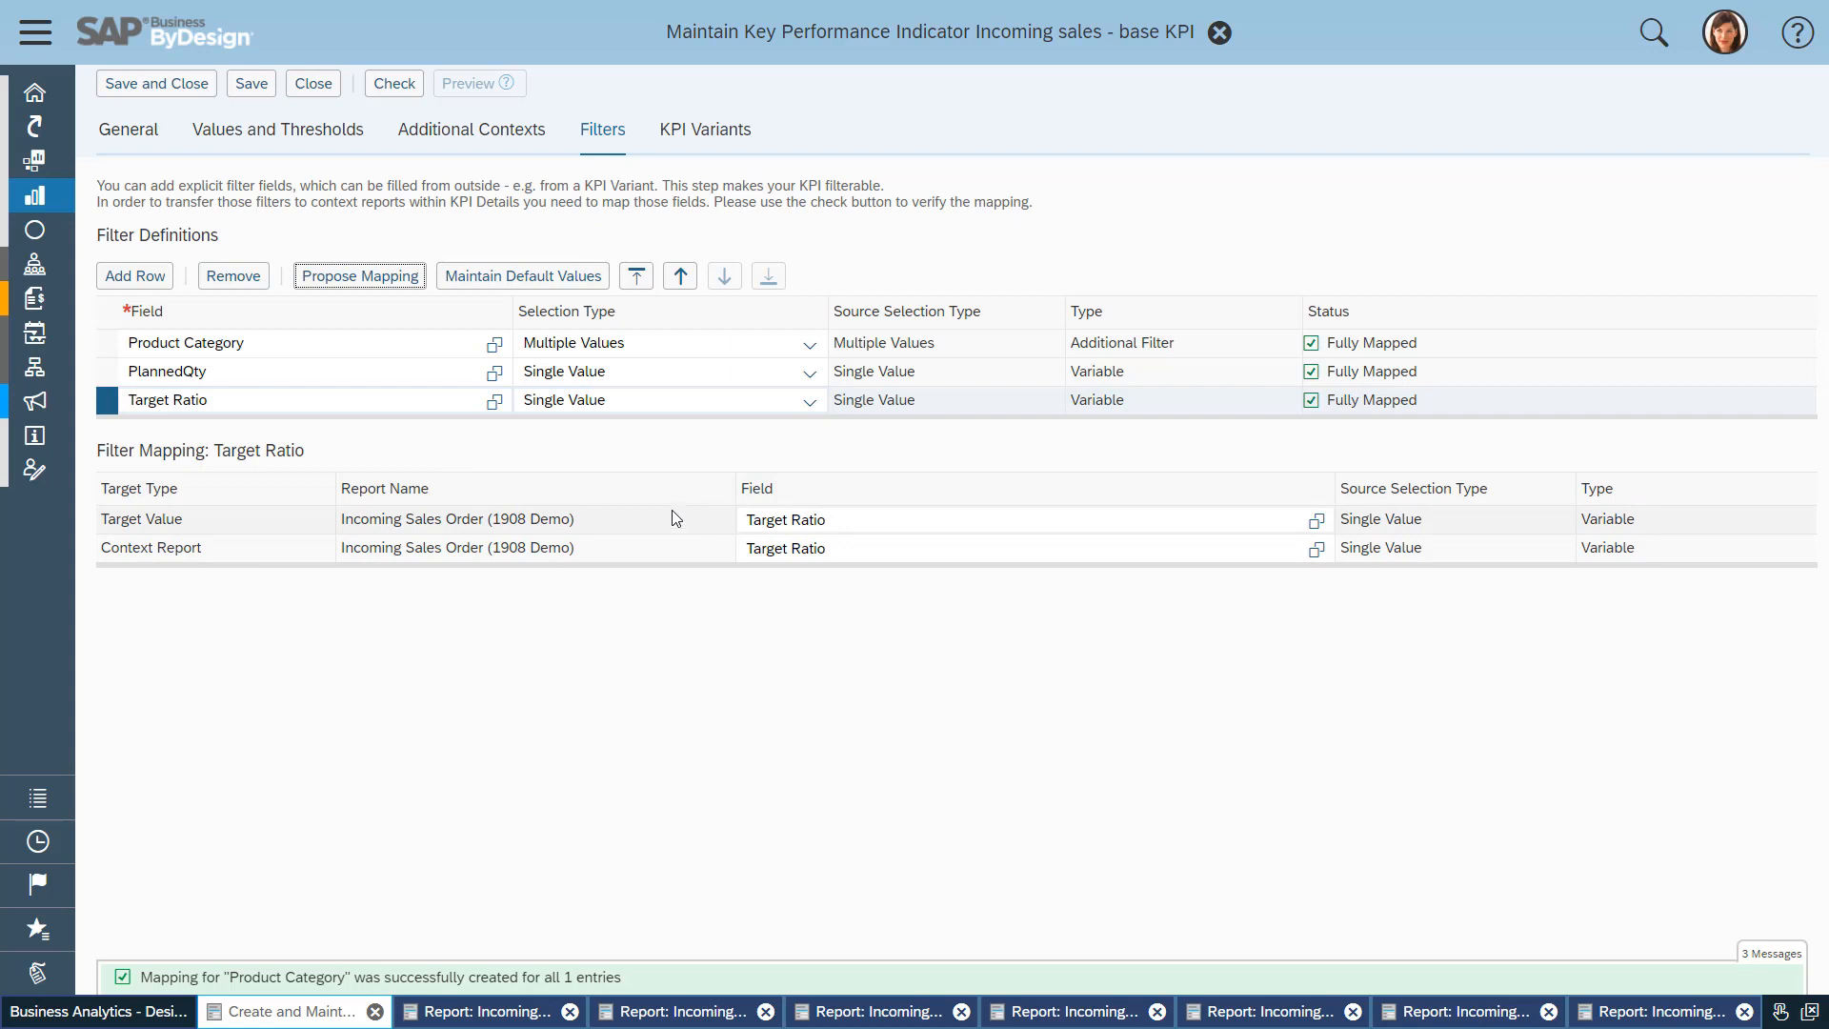
click(254, 86)
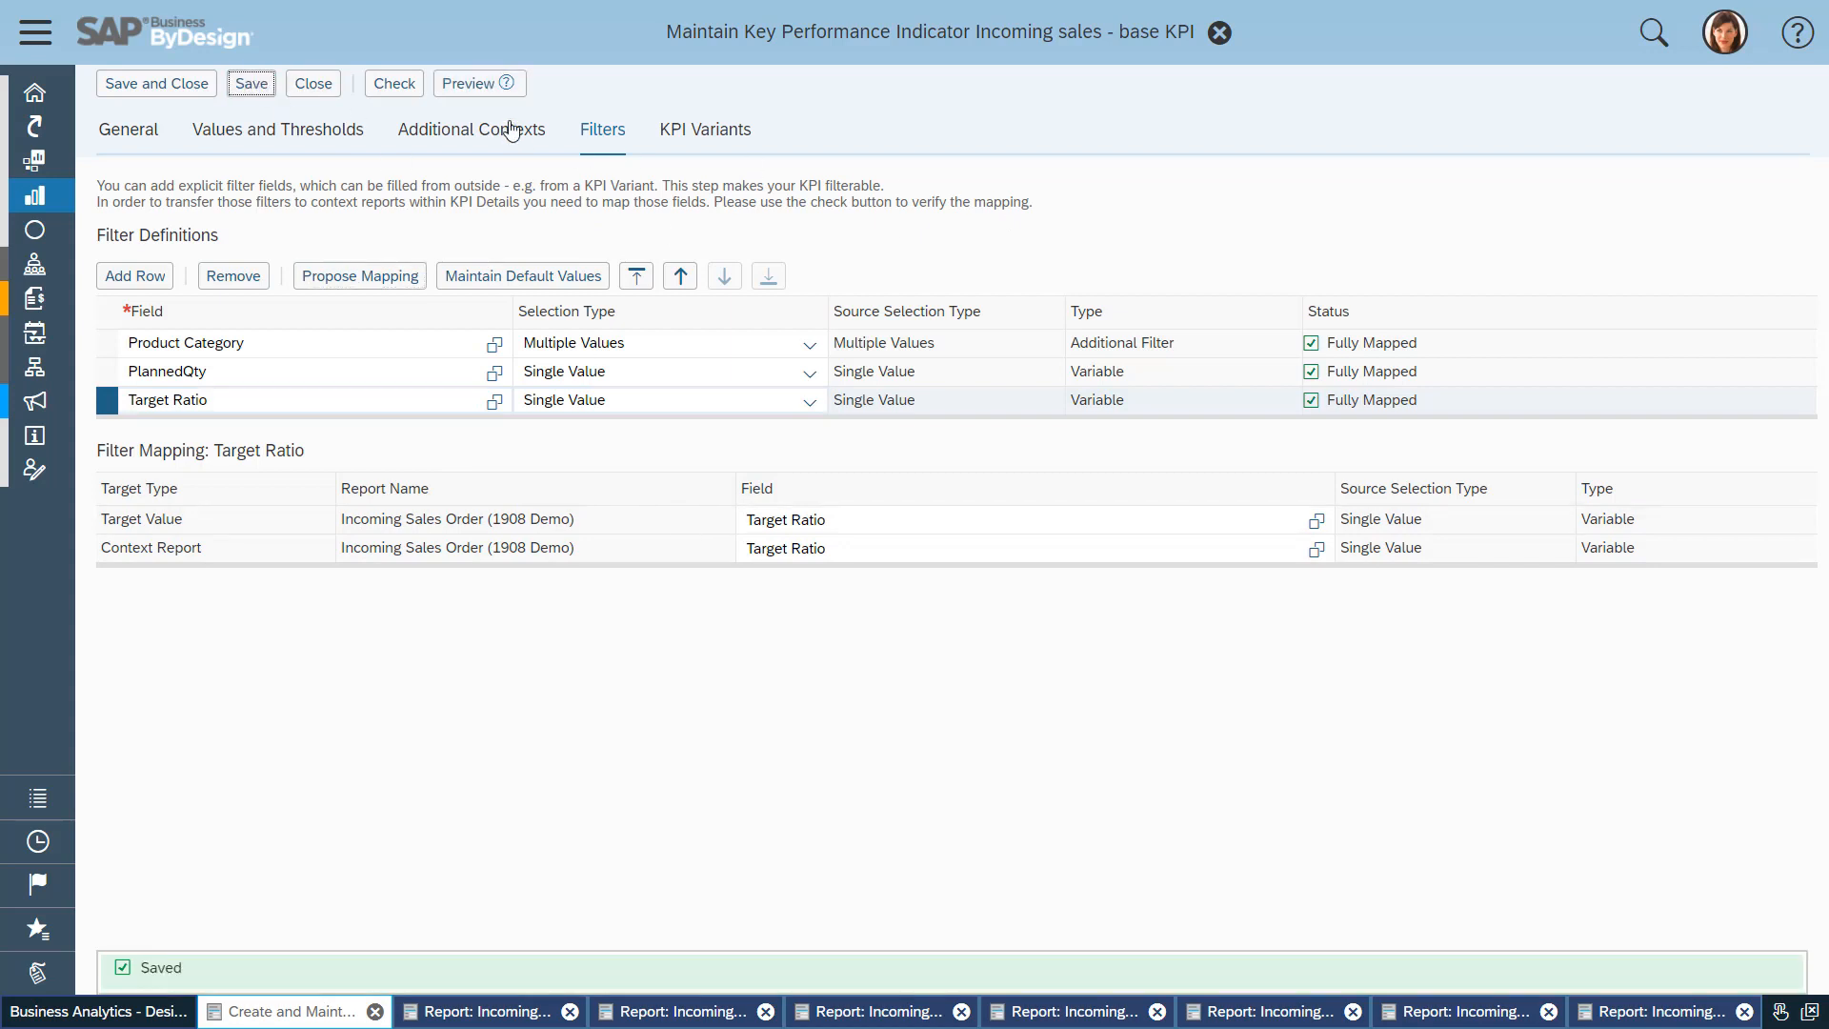
Step: Preview the KPI filtered to product category 193 (Electronic Parts), with PlannedQty 20000 and Target Ratio 300
click(495, 83)
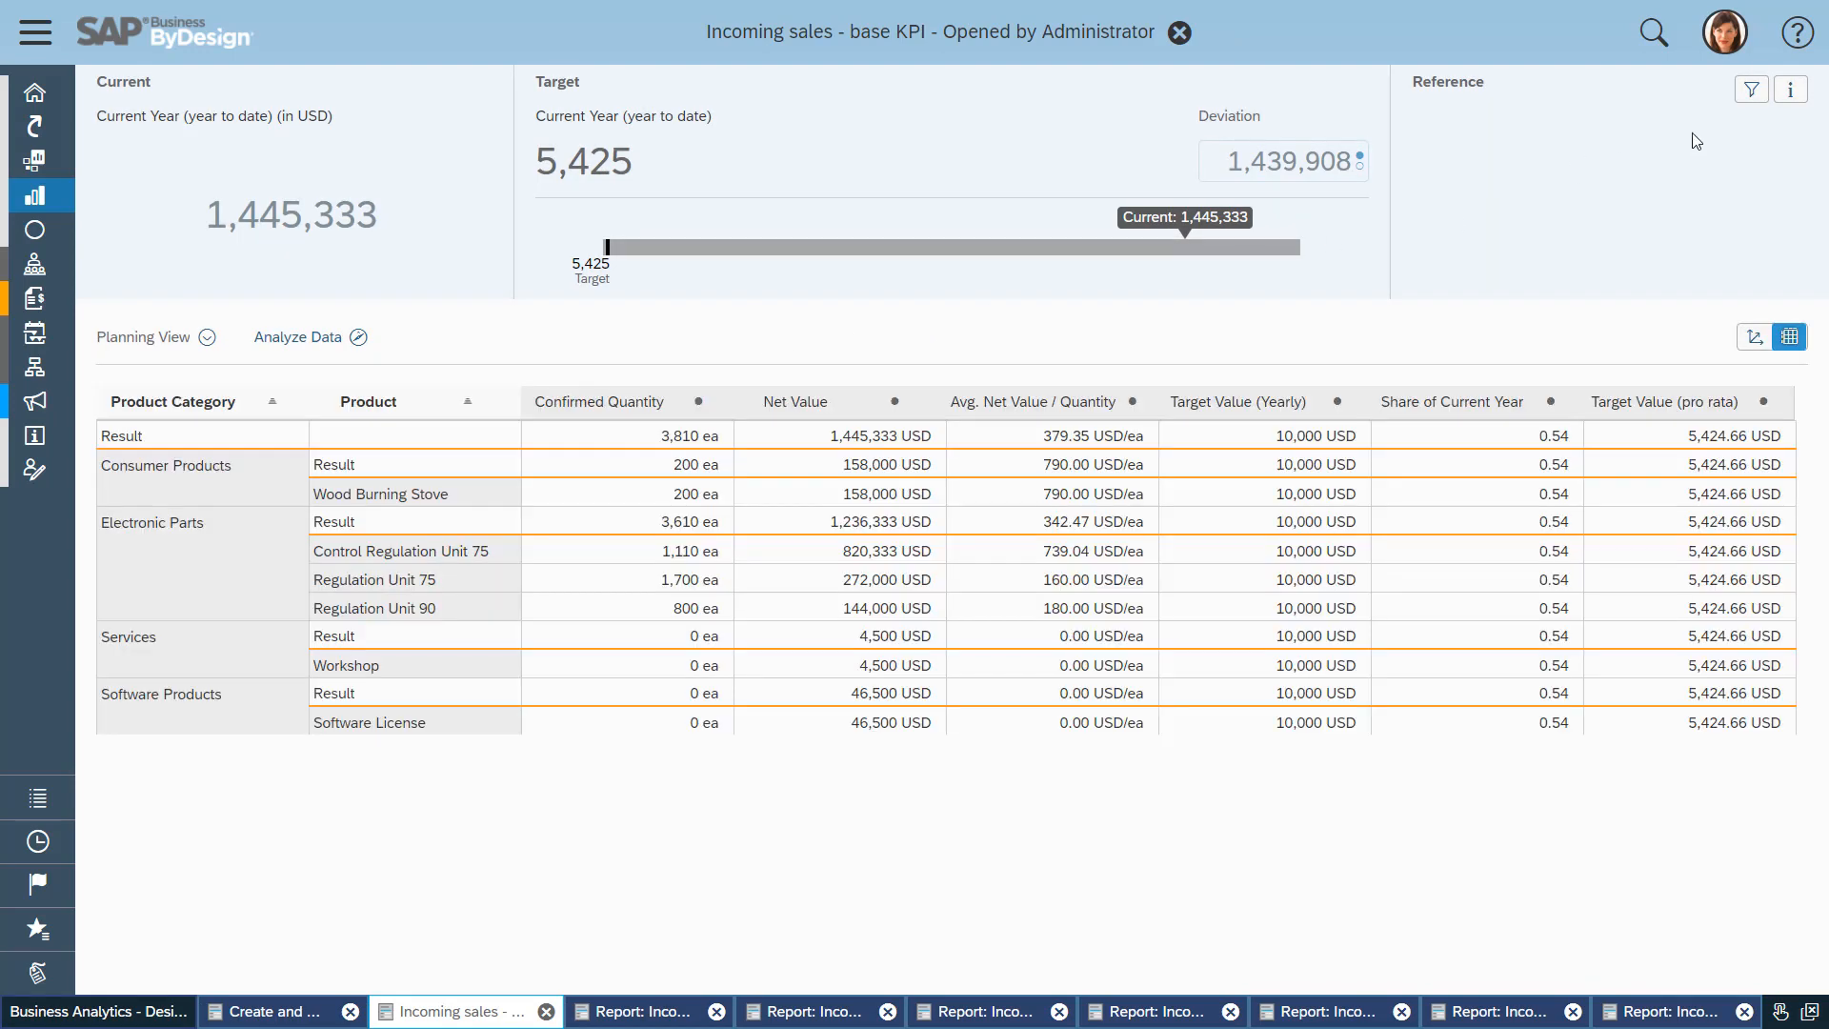
click(1753, 93)
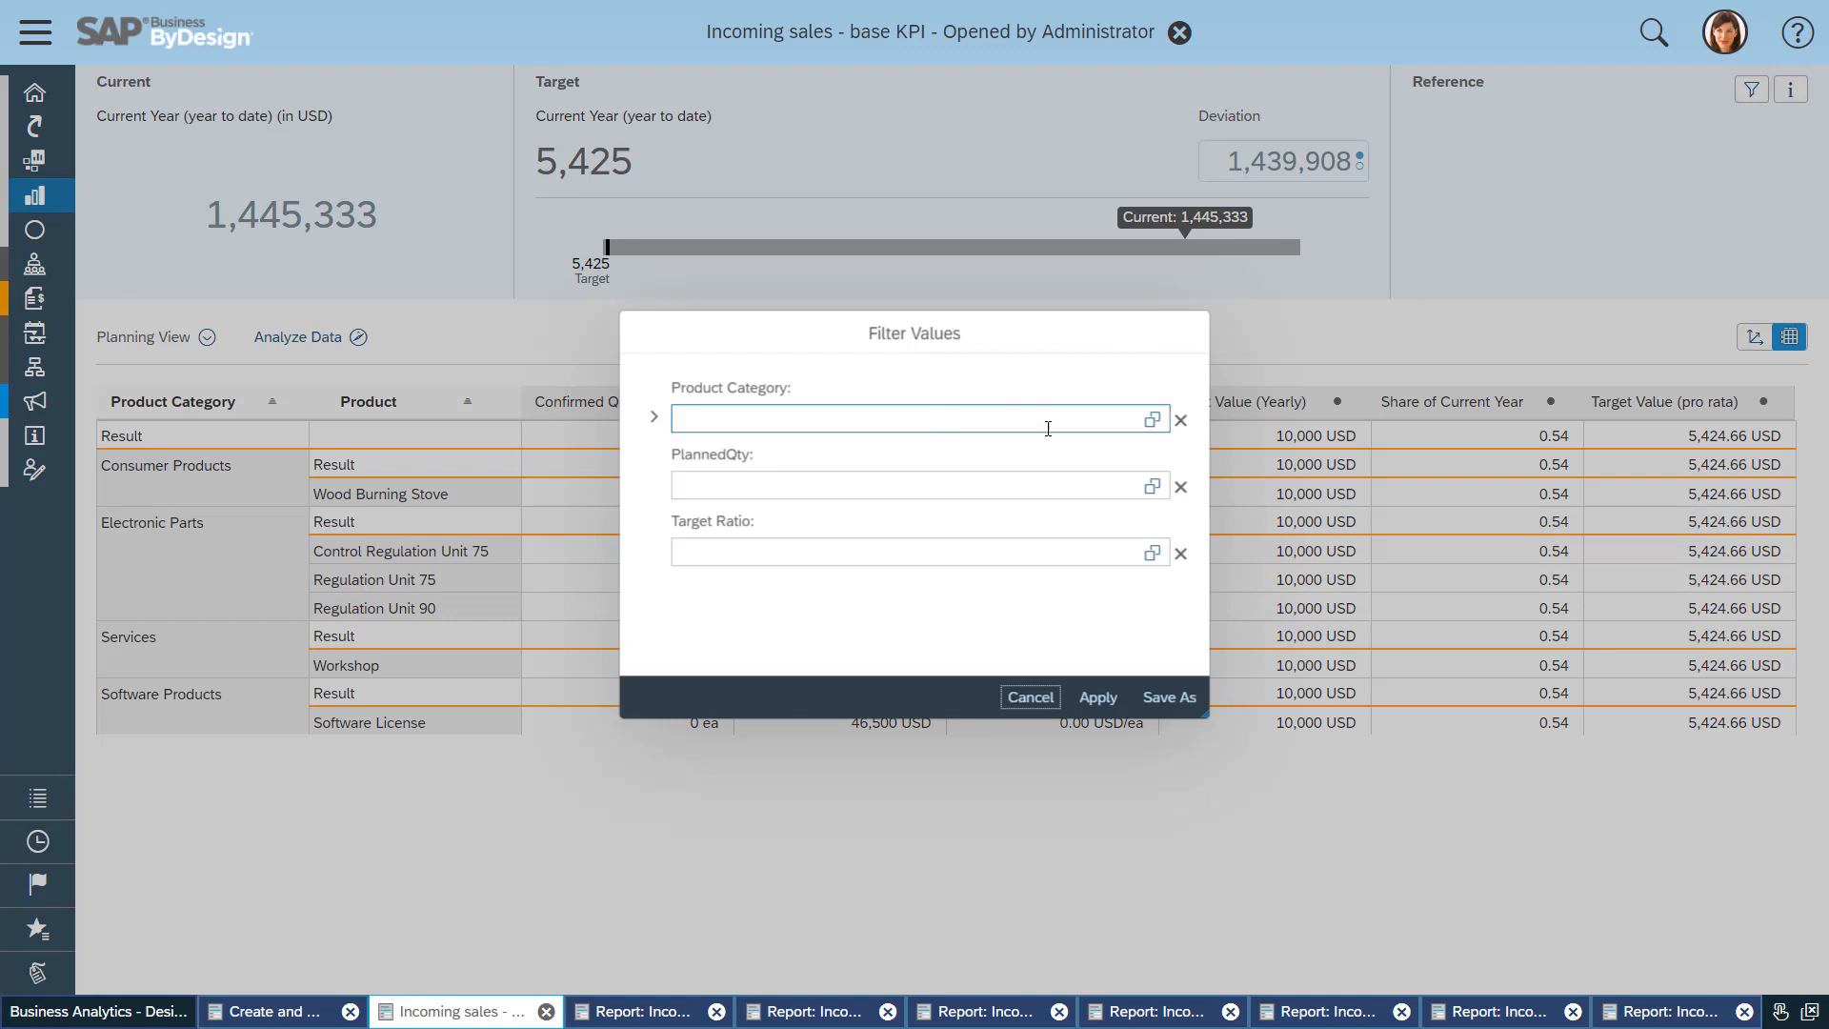
click(1152, 420)
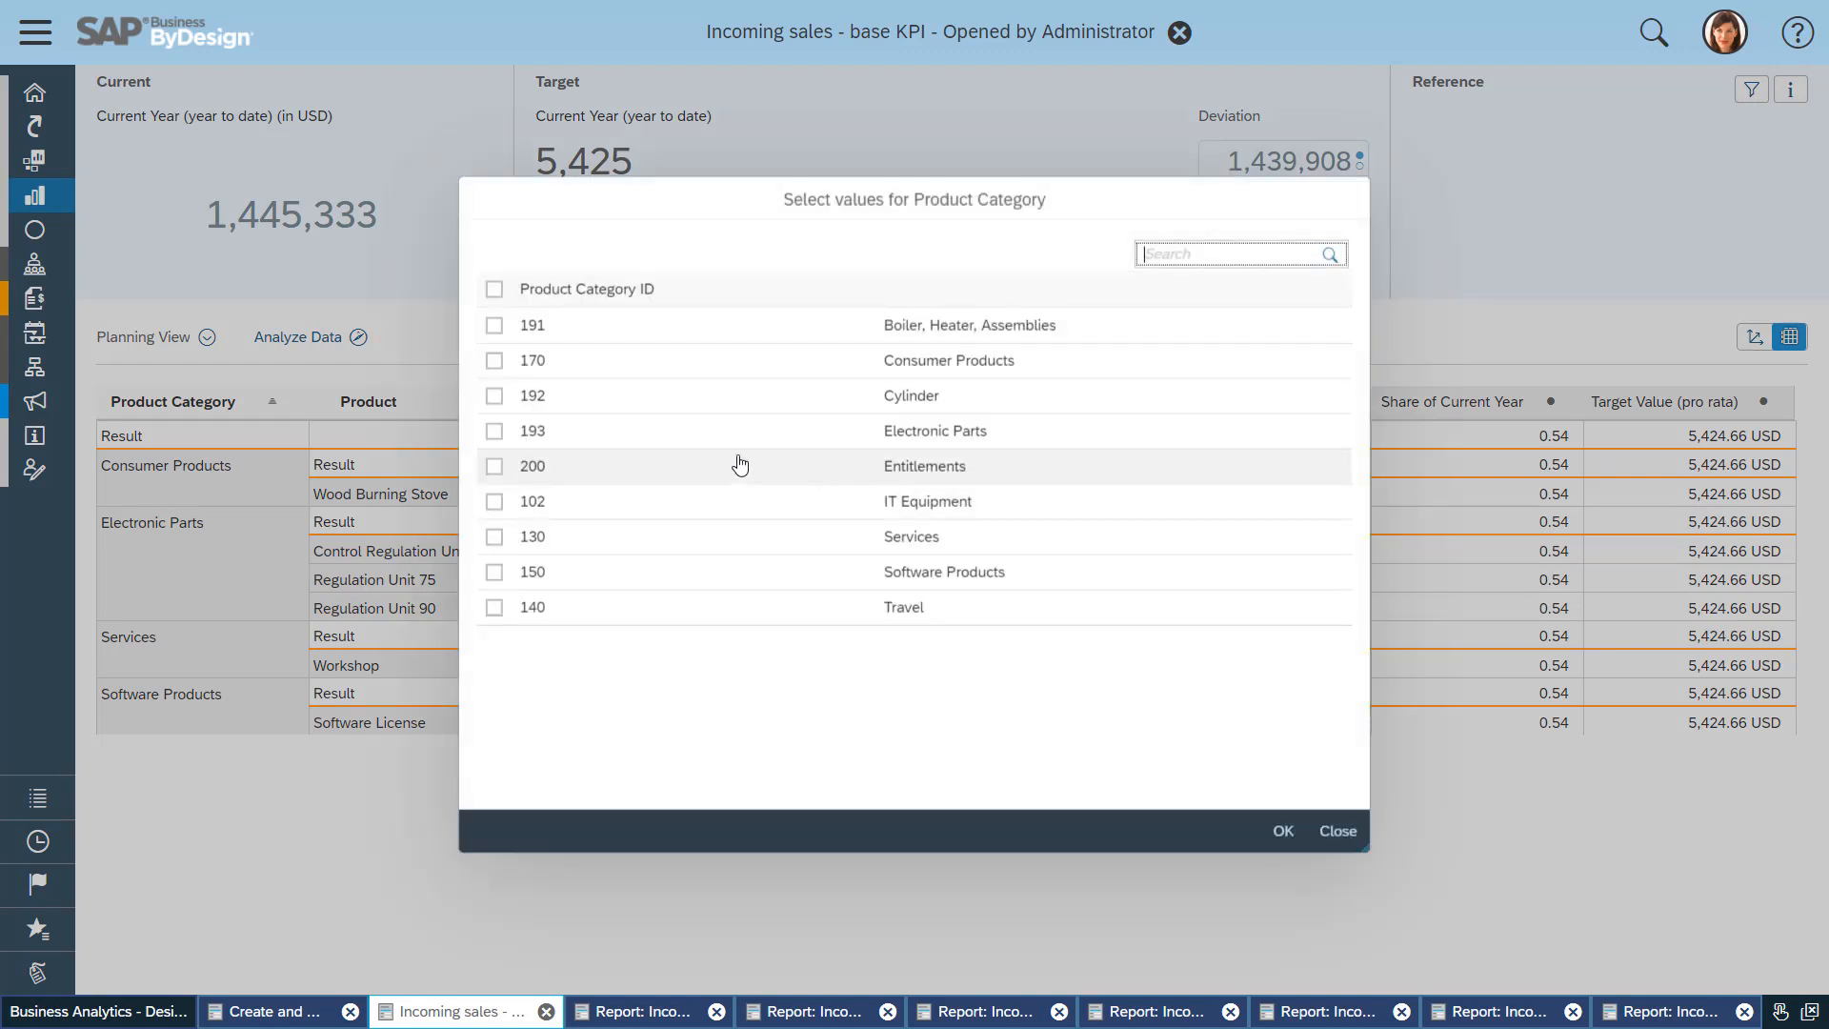
click(699, 434)
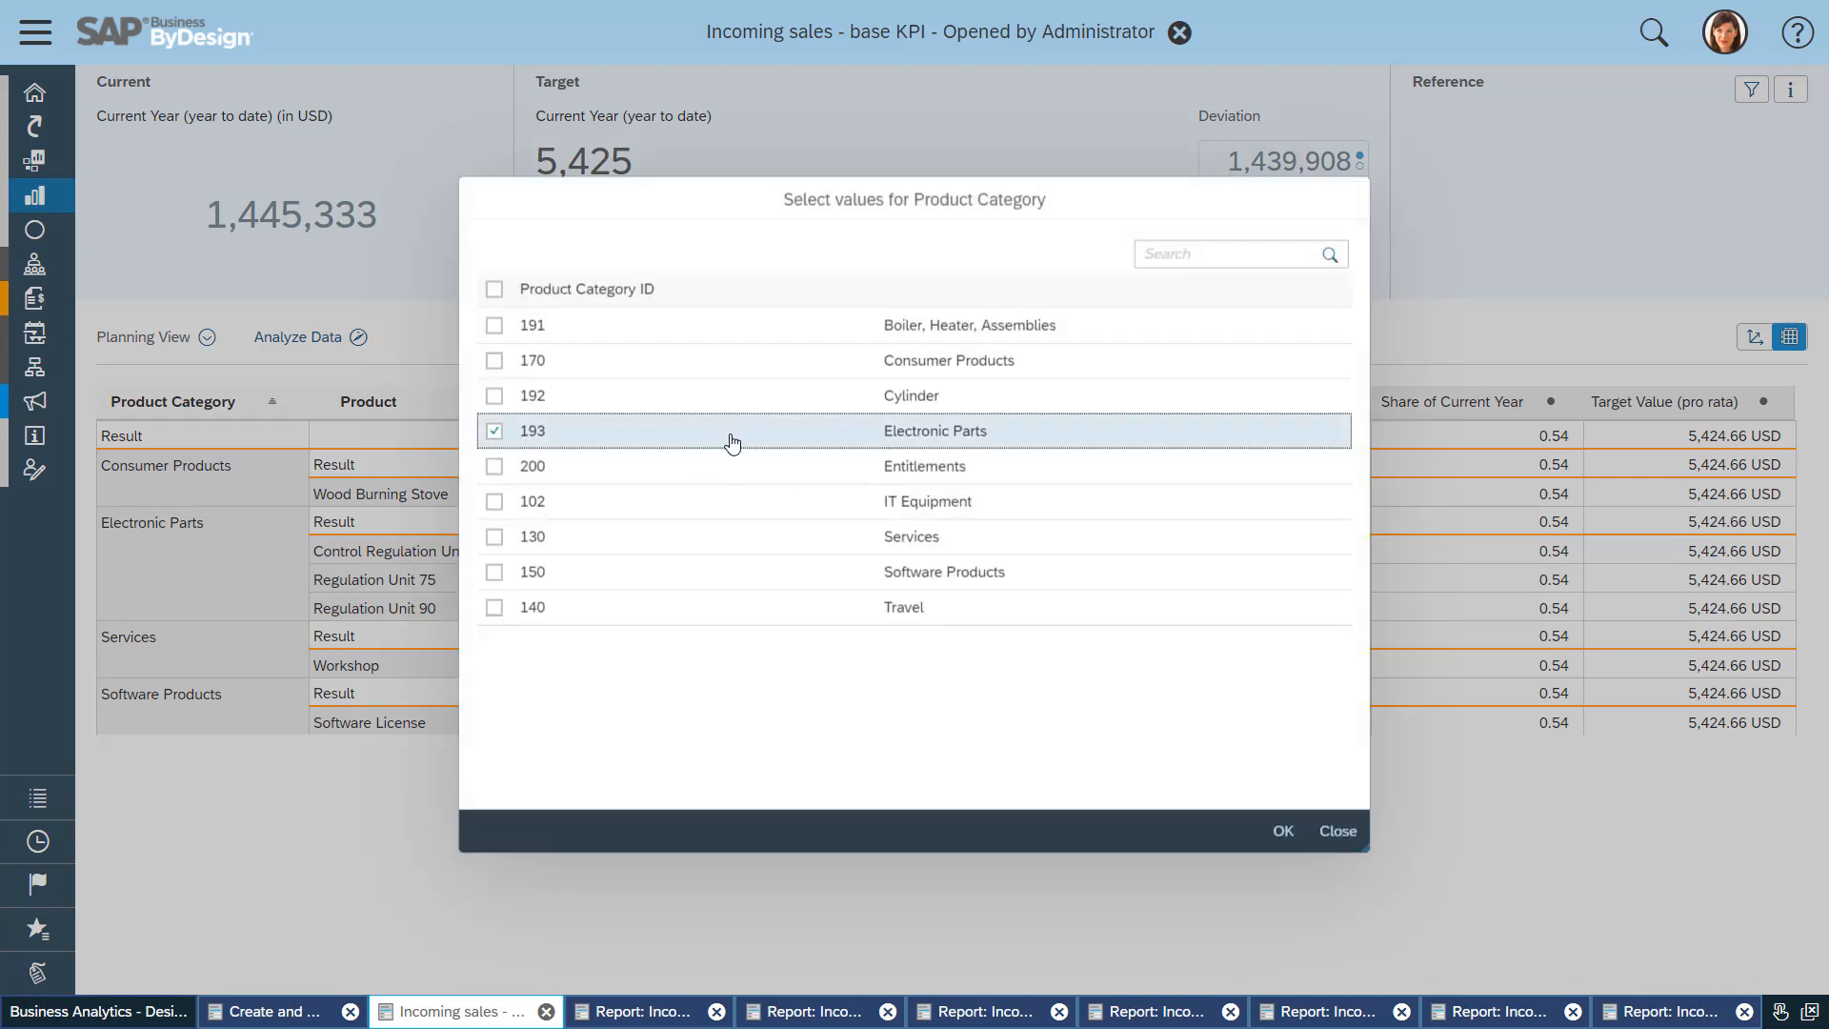
click(1280, 830)
click(755, 488)
text(2000)
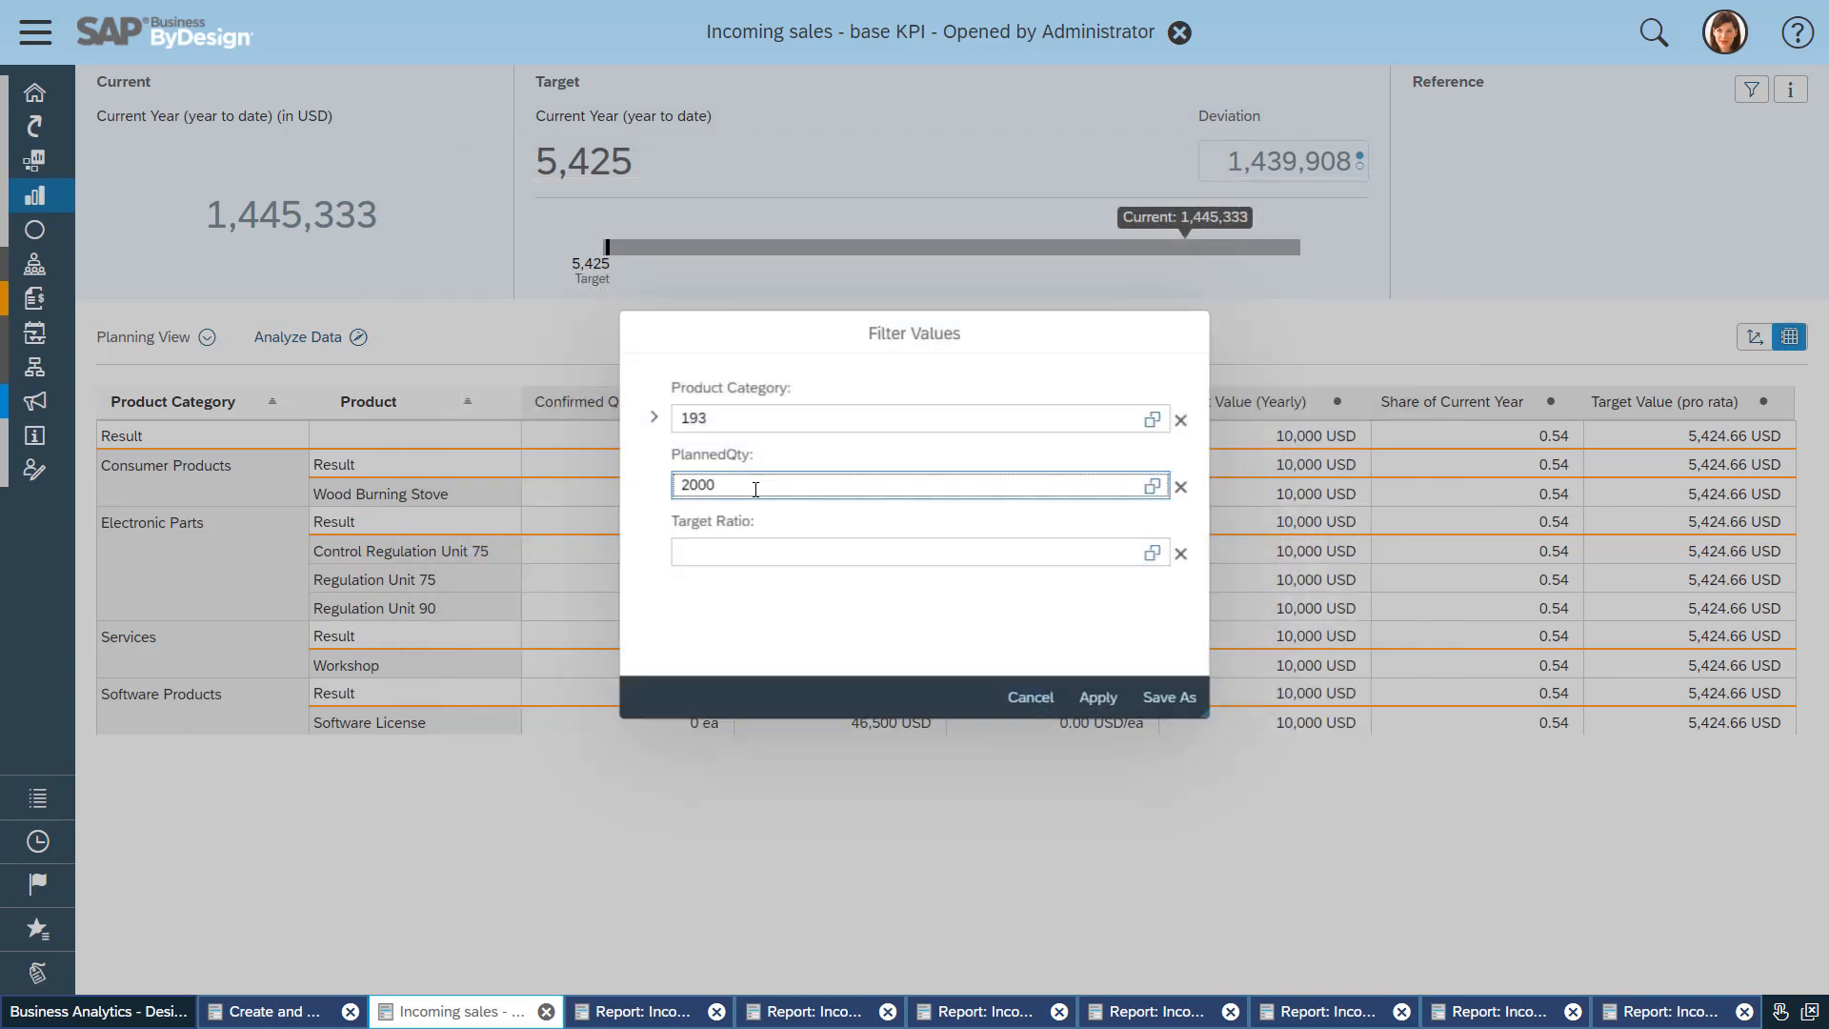
key(Tab)
text(300)
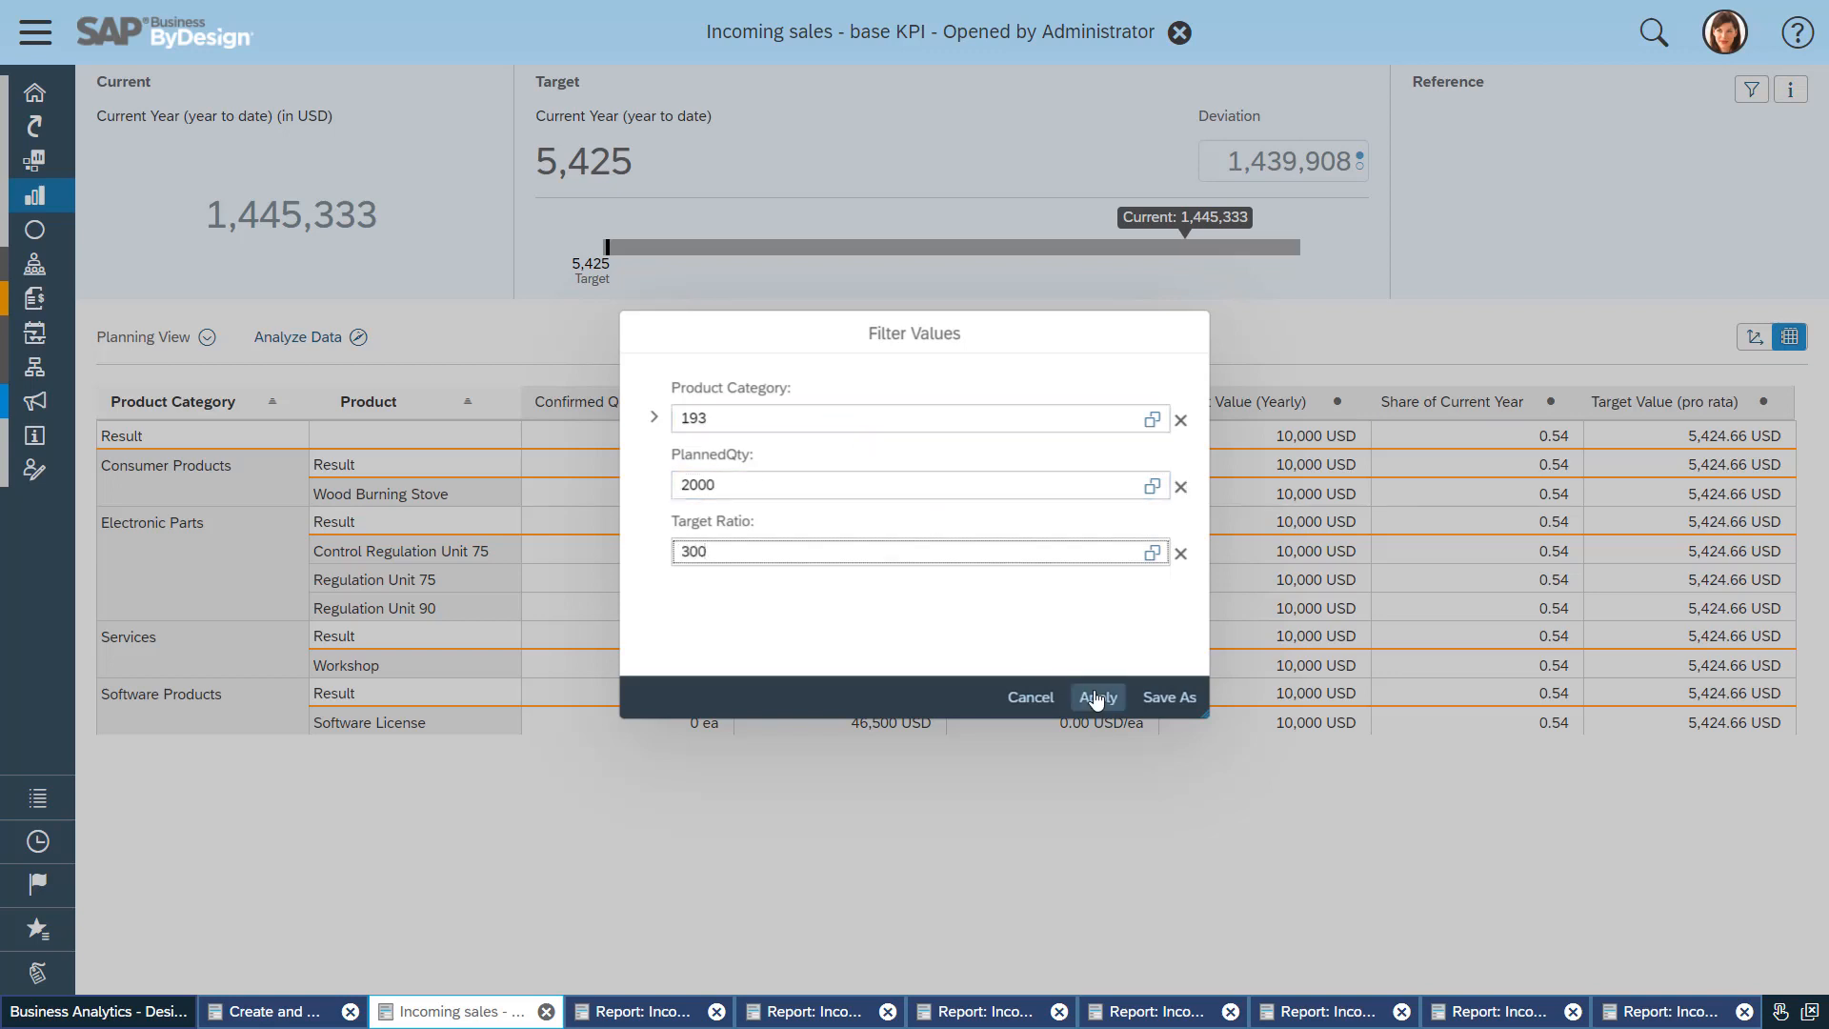
click(743, 487)
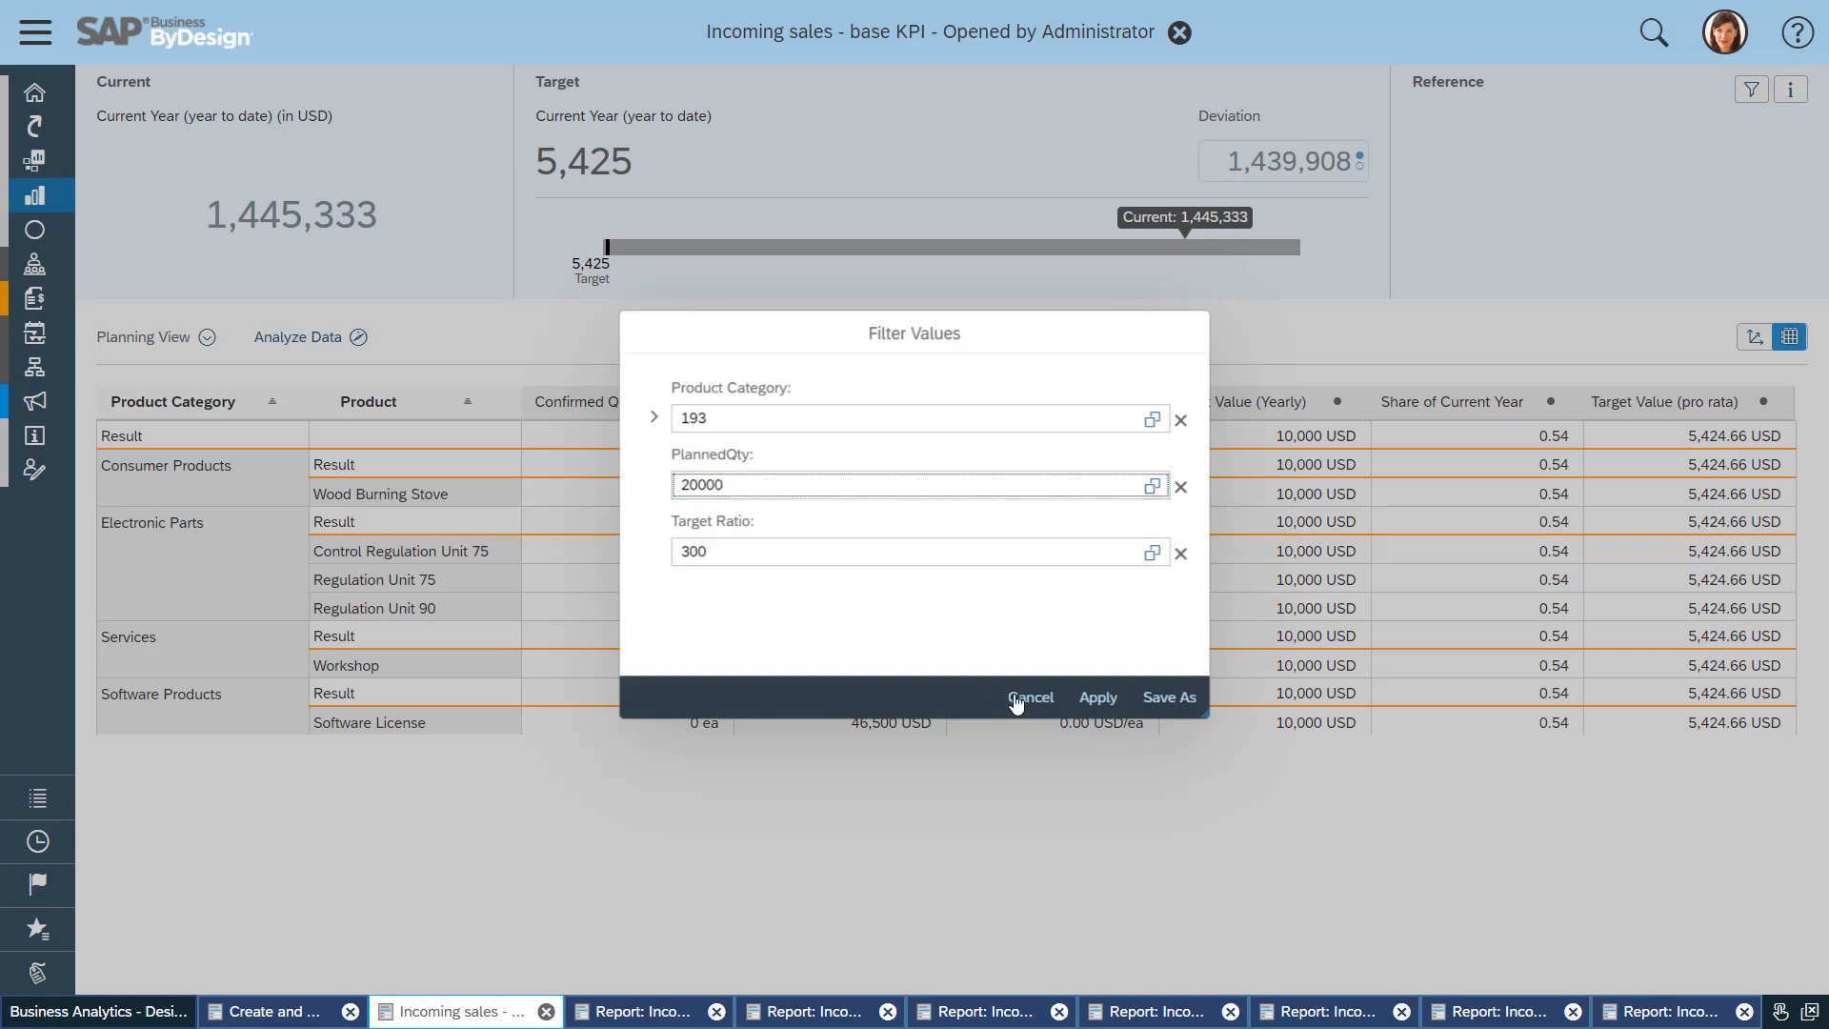
click(1097, 696)
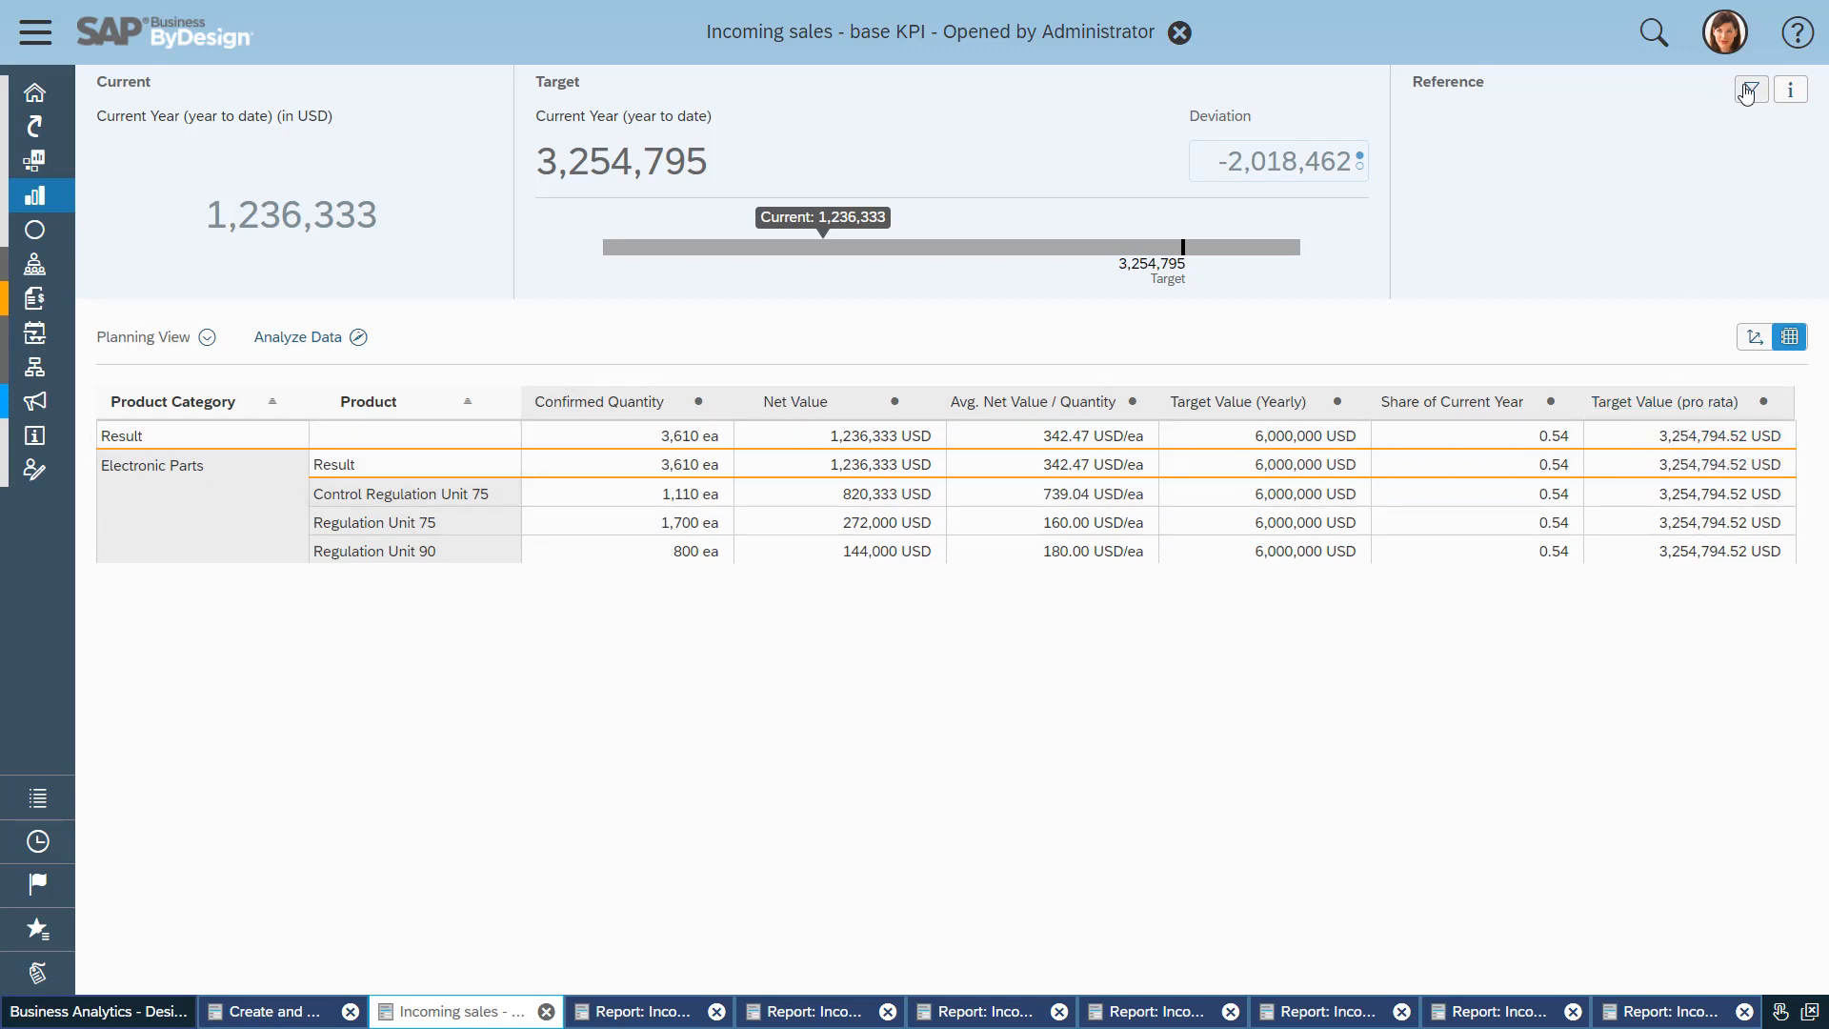
Step: Set the preview's PlannedQty filter to 10000 and apply it
click(1749, 92)
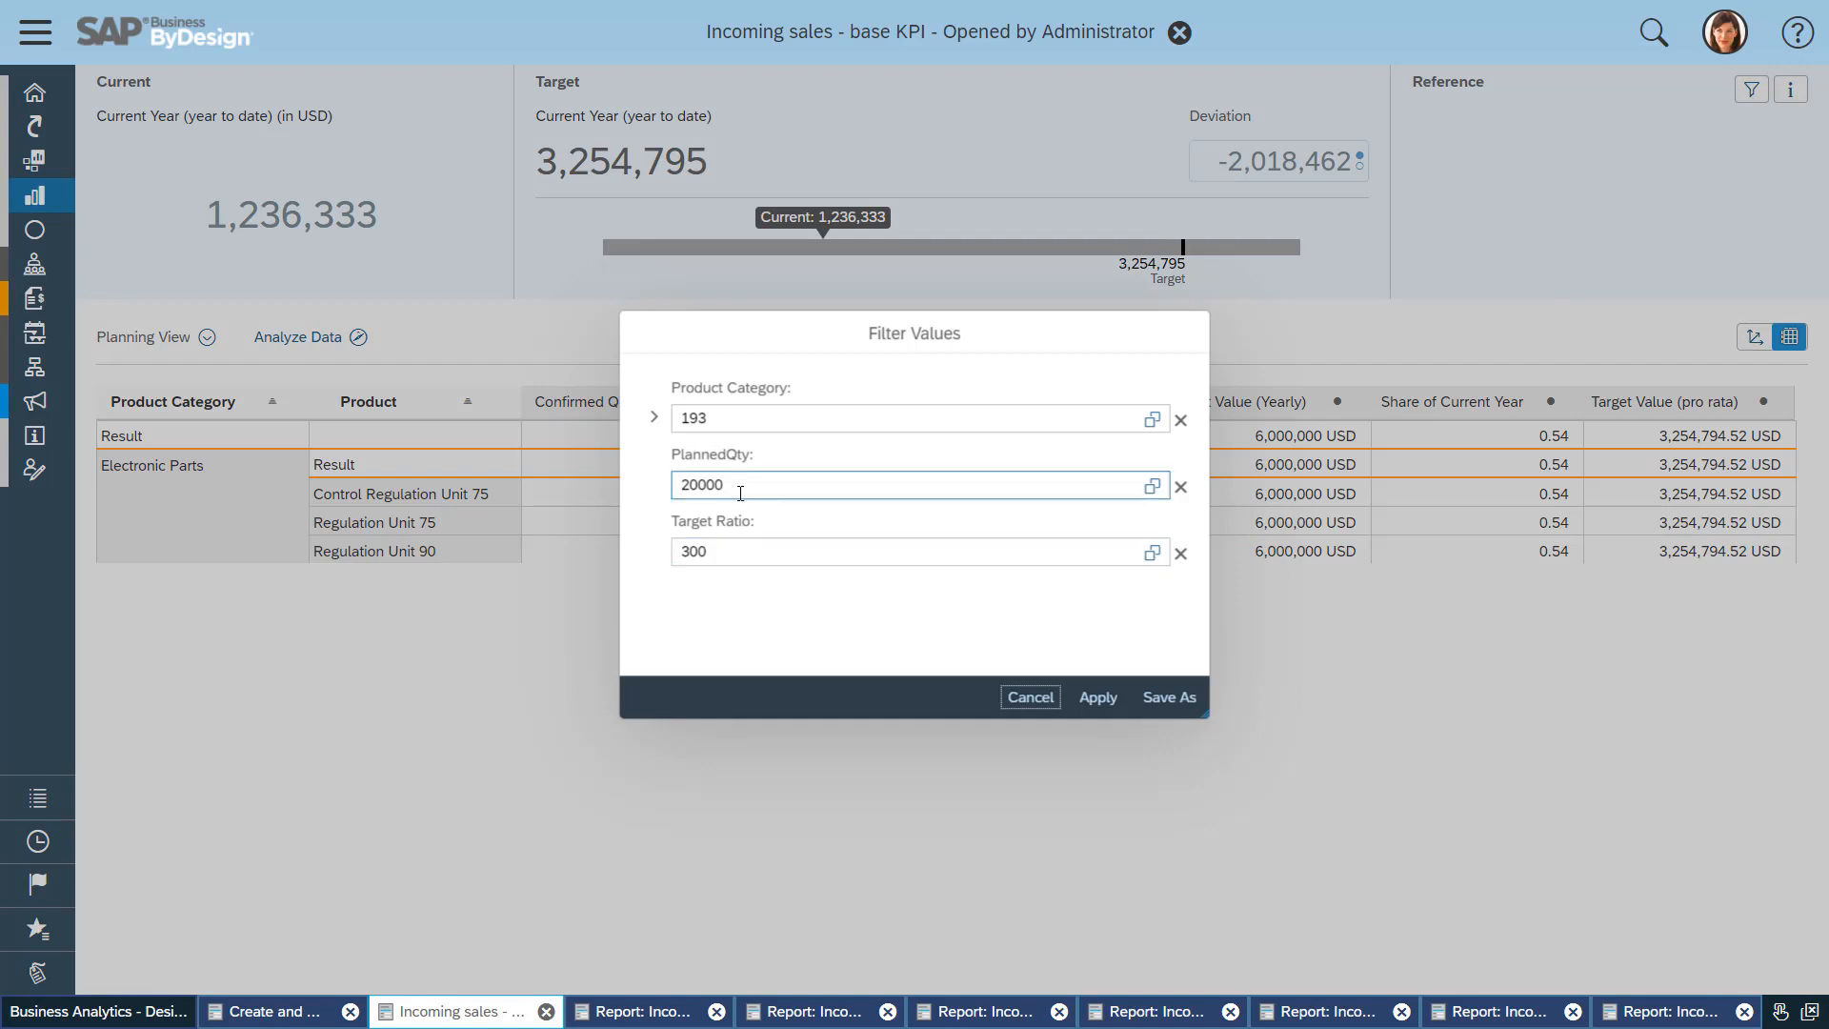
drag(726, 487, 674, 489)
text(1)
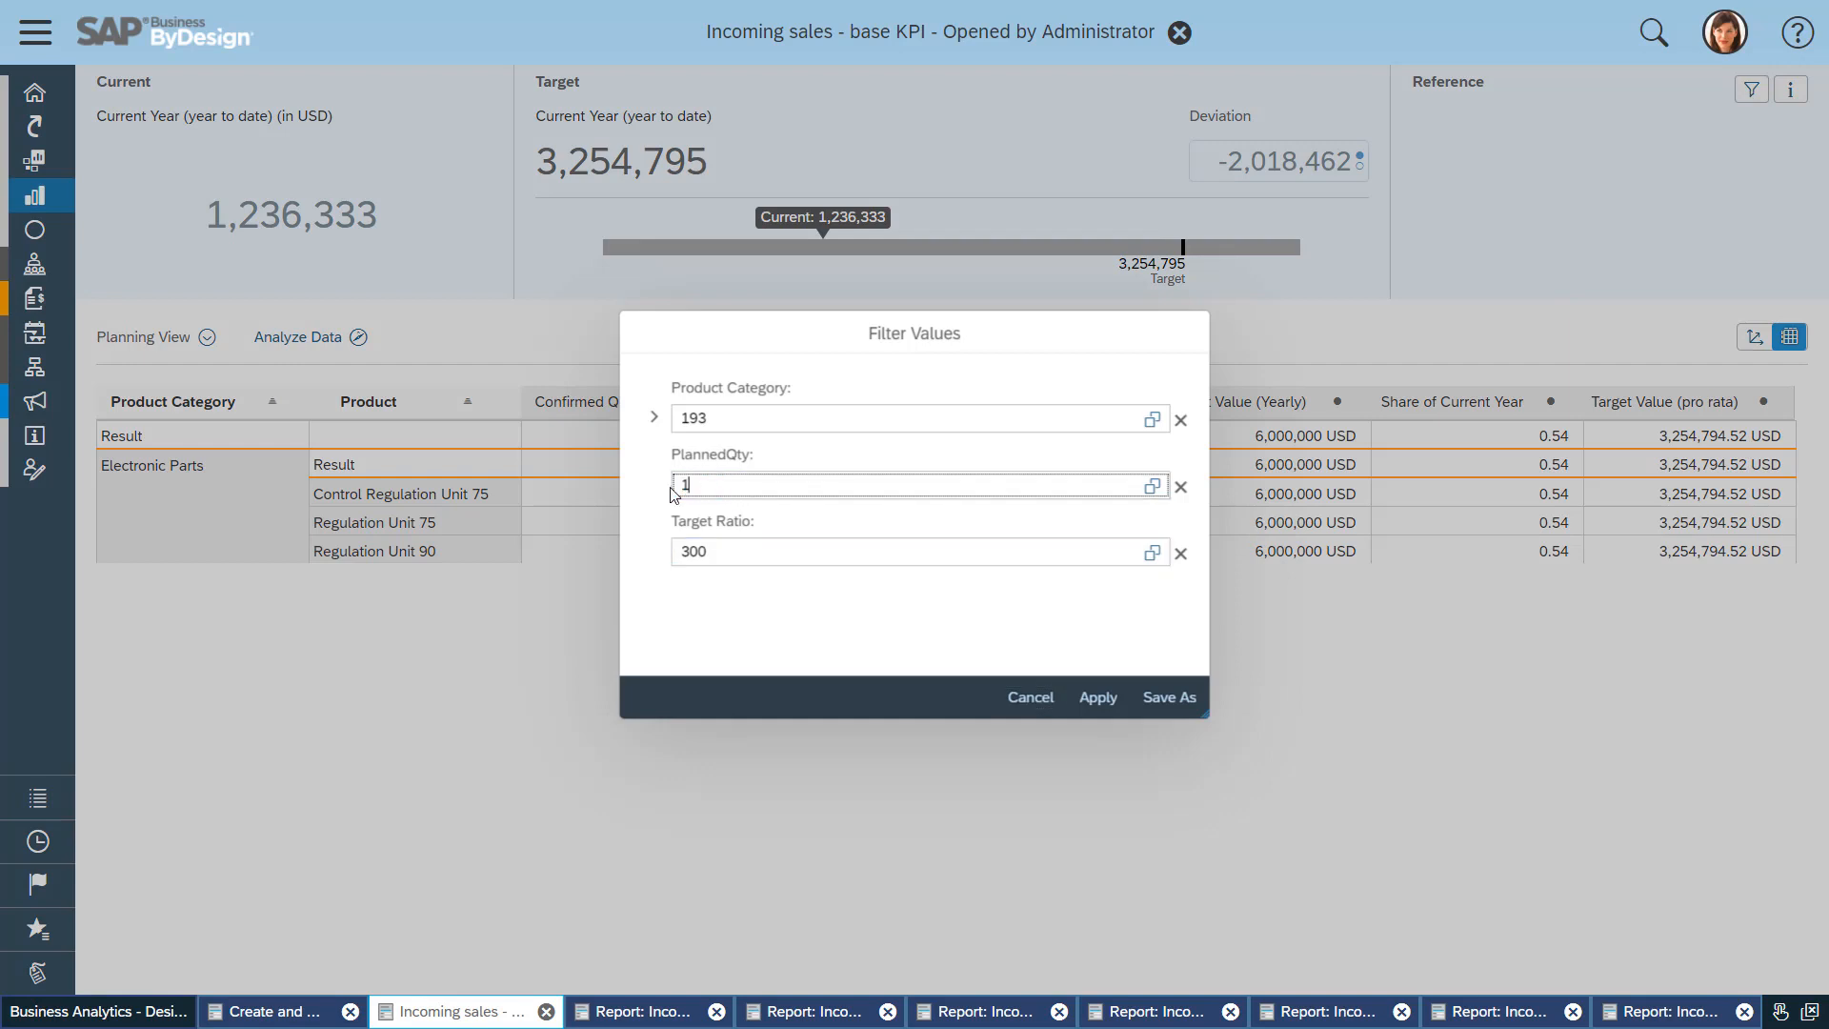
text(0000)
click(1098, 698)
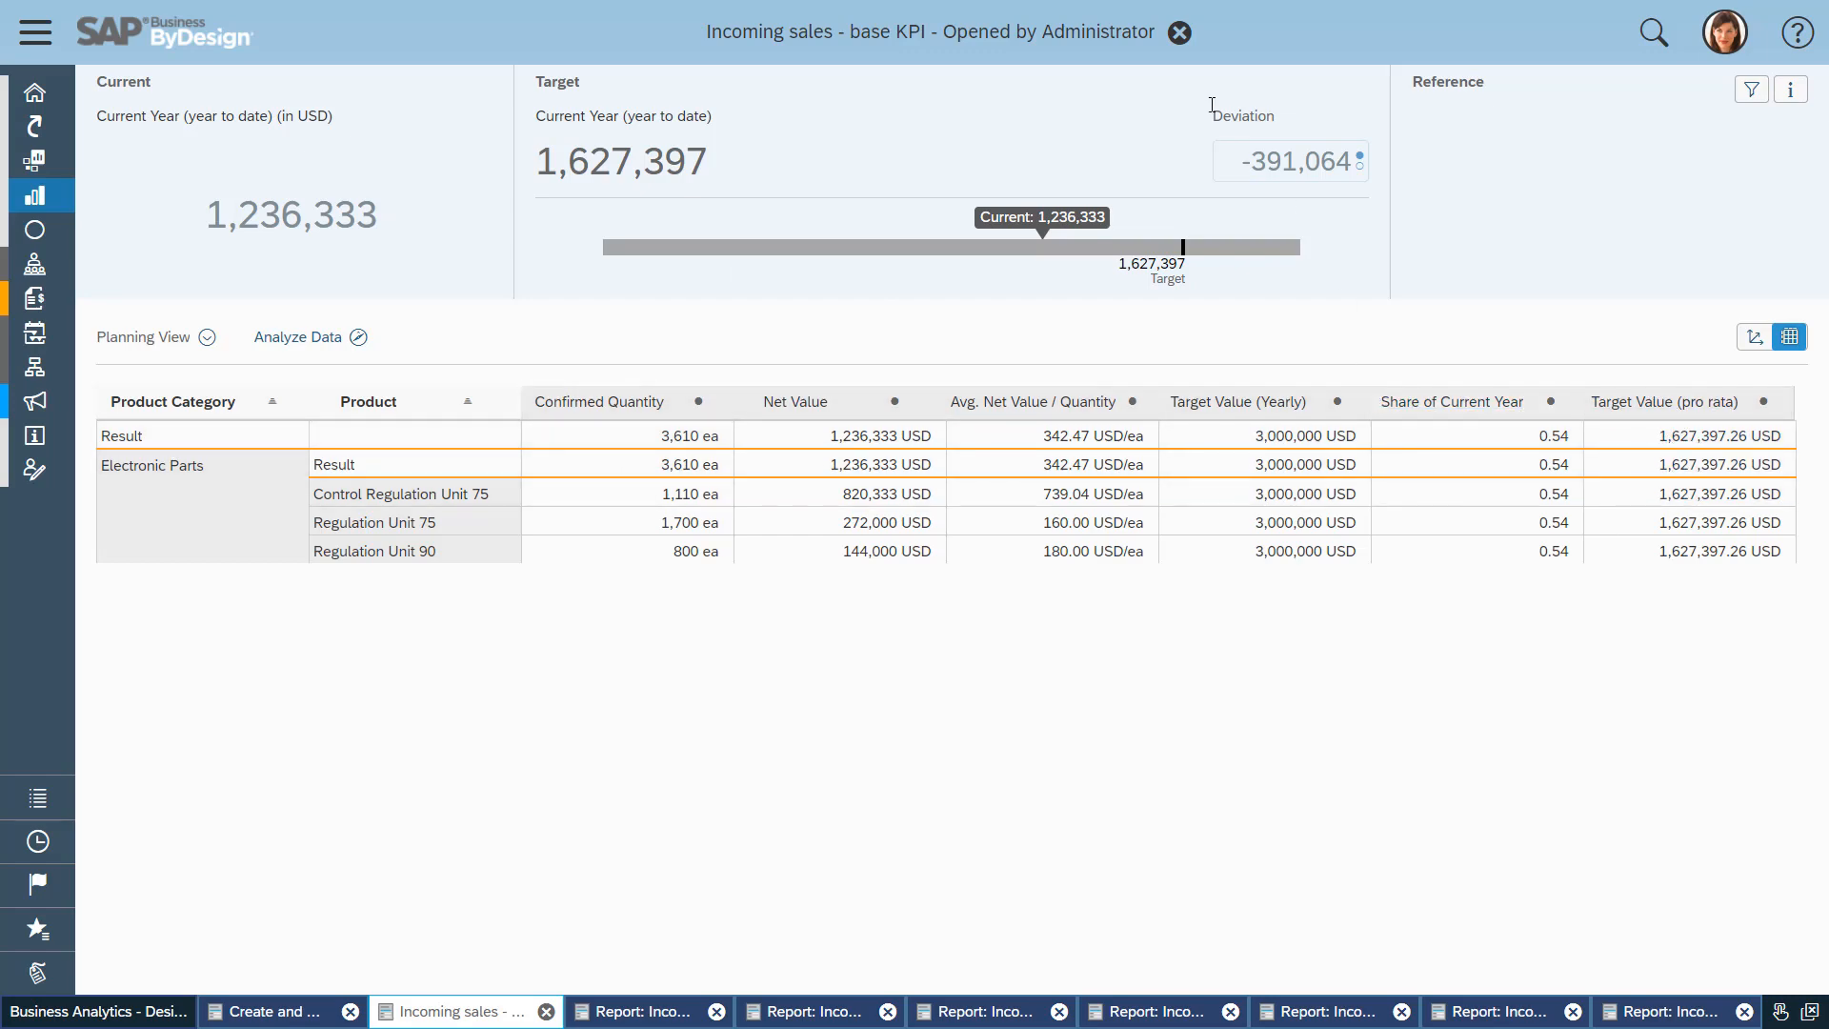
Step: Save the filtered KPI as "Incoming sales Electronics parts", and close the preview and the KPI editor
click(1751, 89)
click(1159, 698)
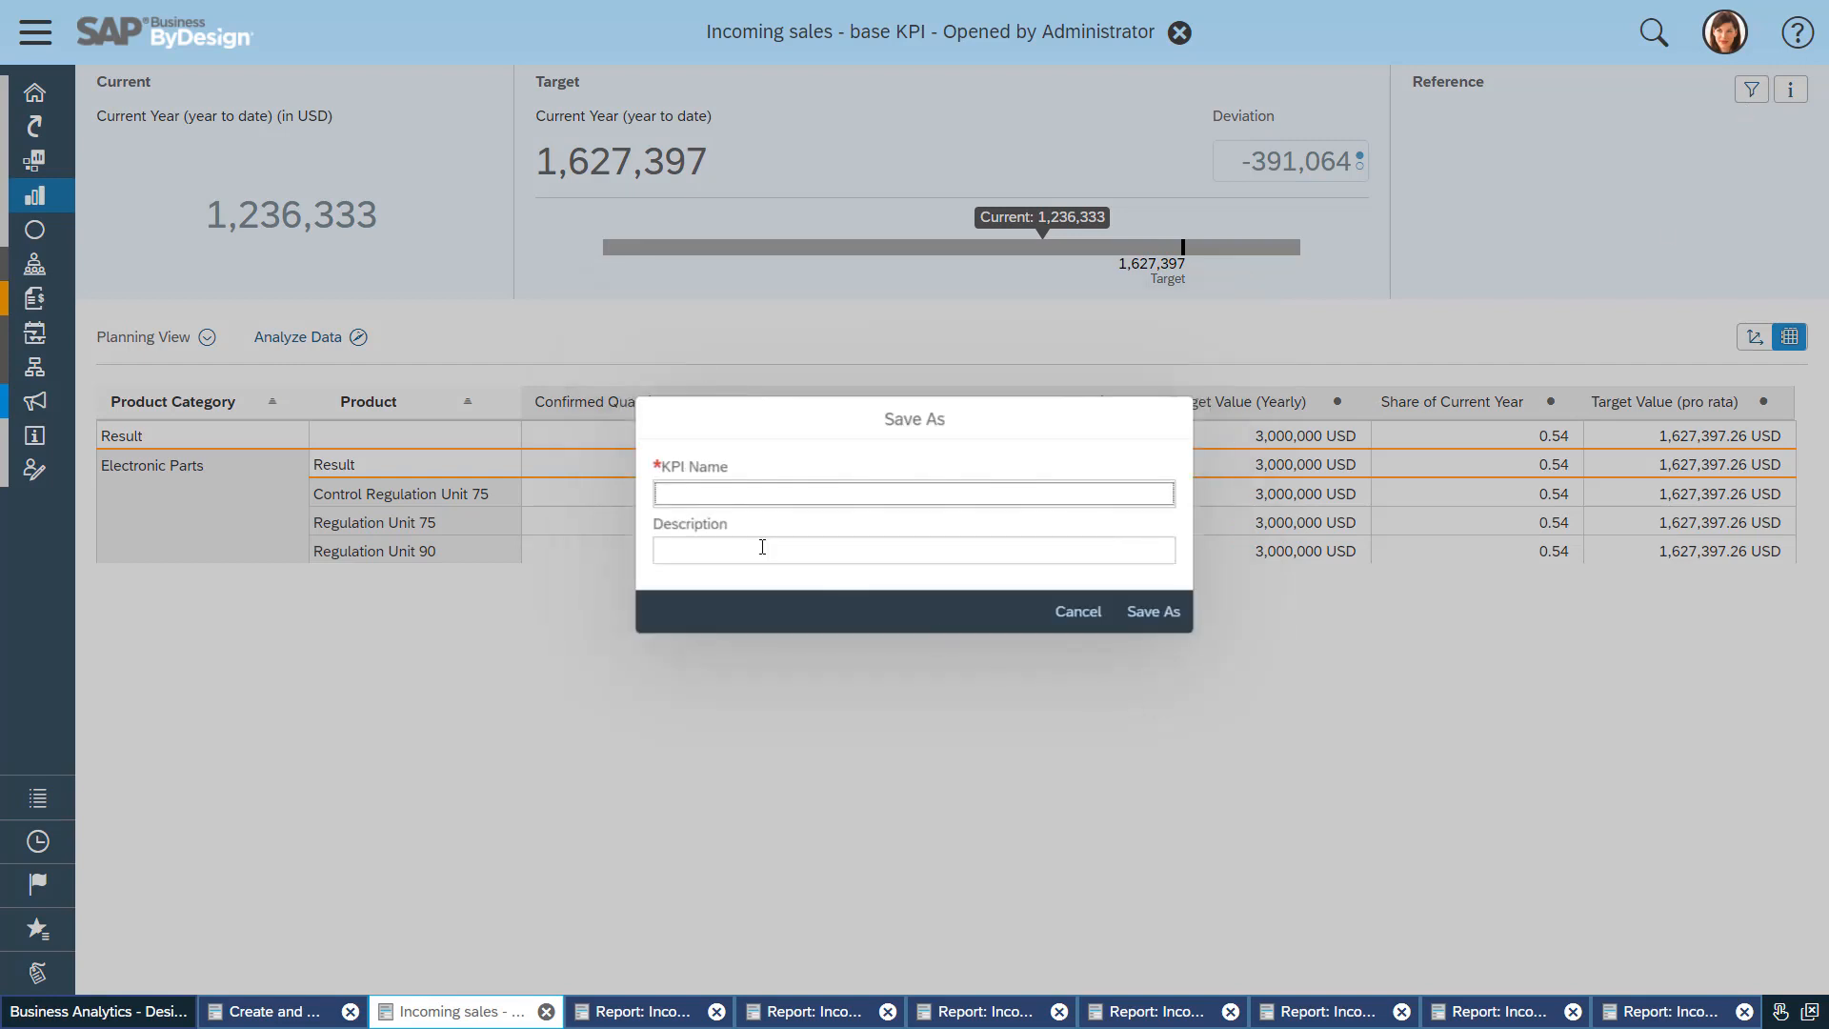
text(Incoming sales Electronics parts)
click(1152, 611)
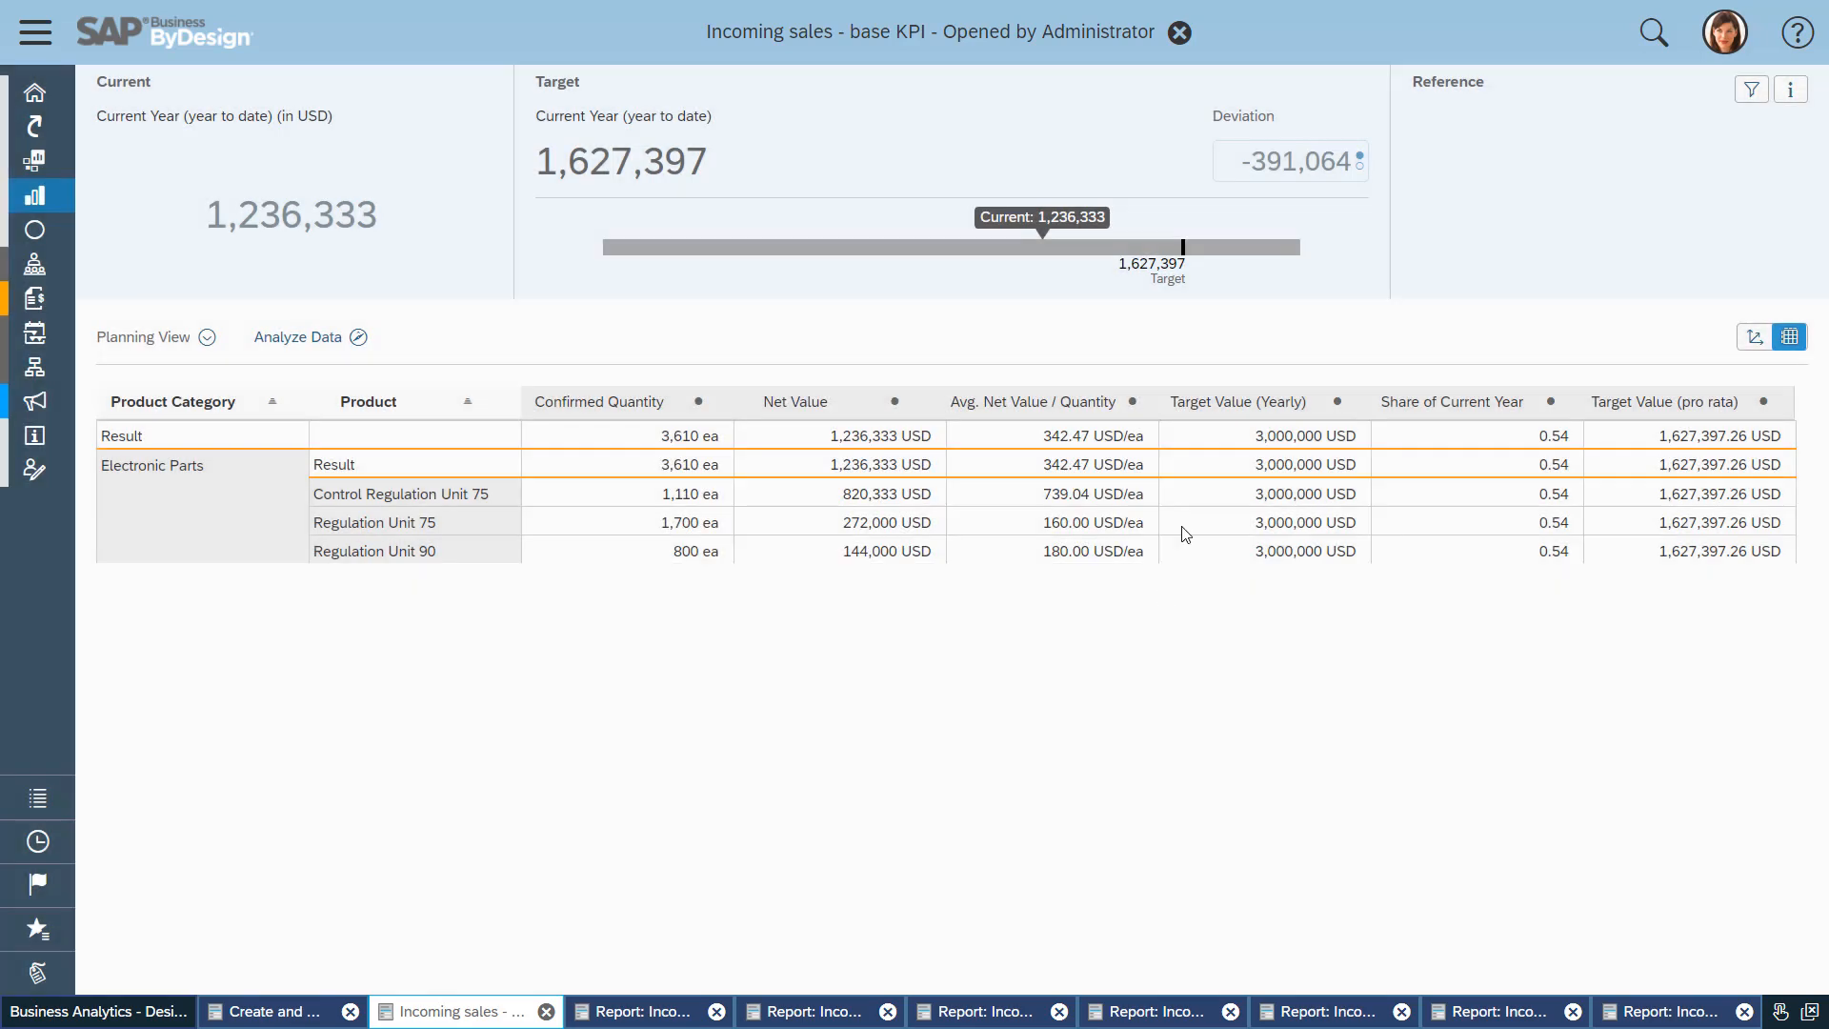
click(1111, 564)
click(1180, 34)
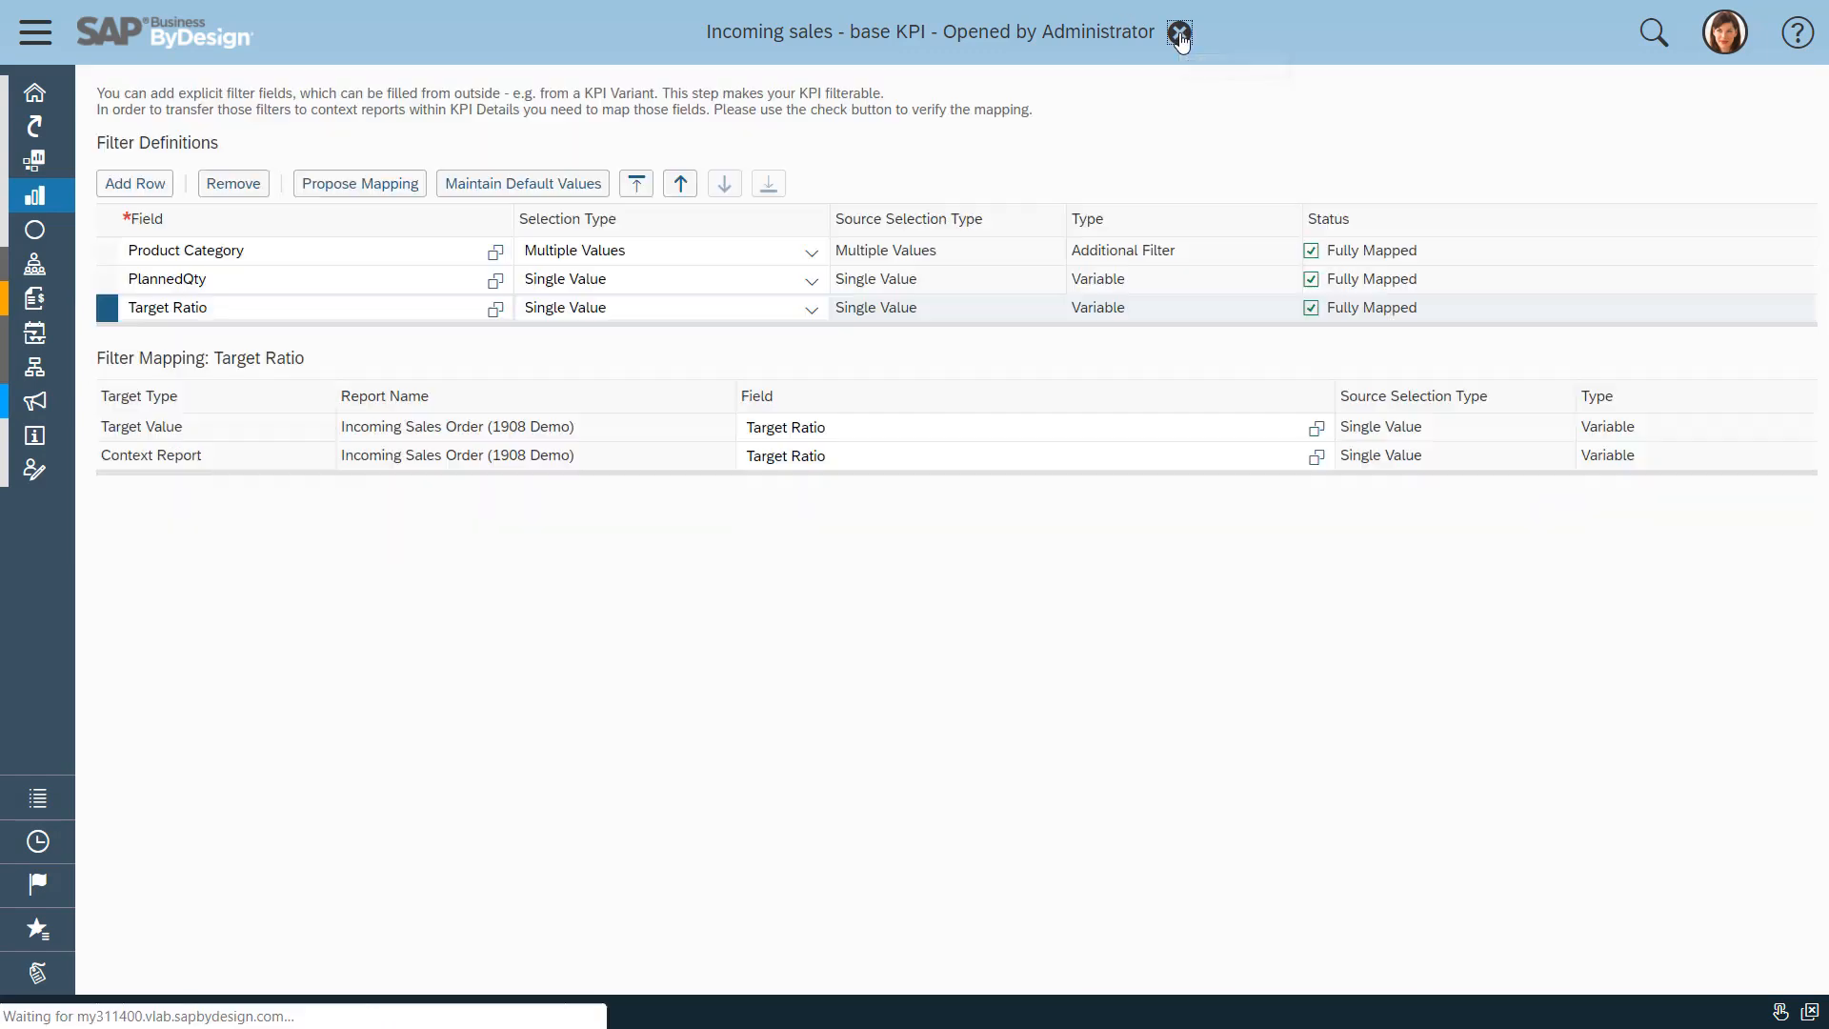
click(314, 85)
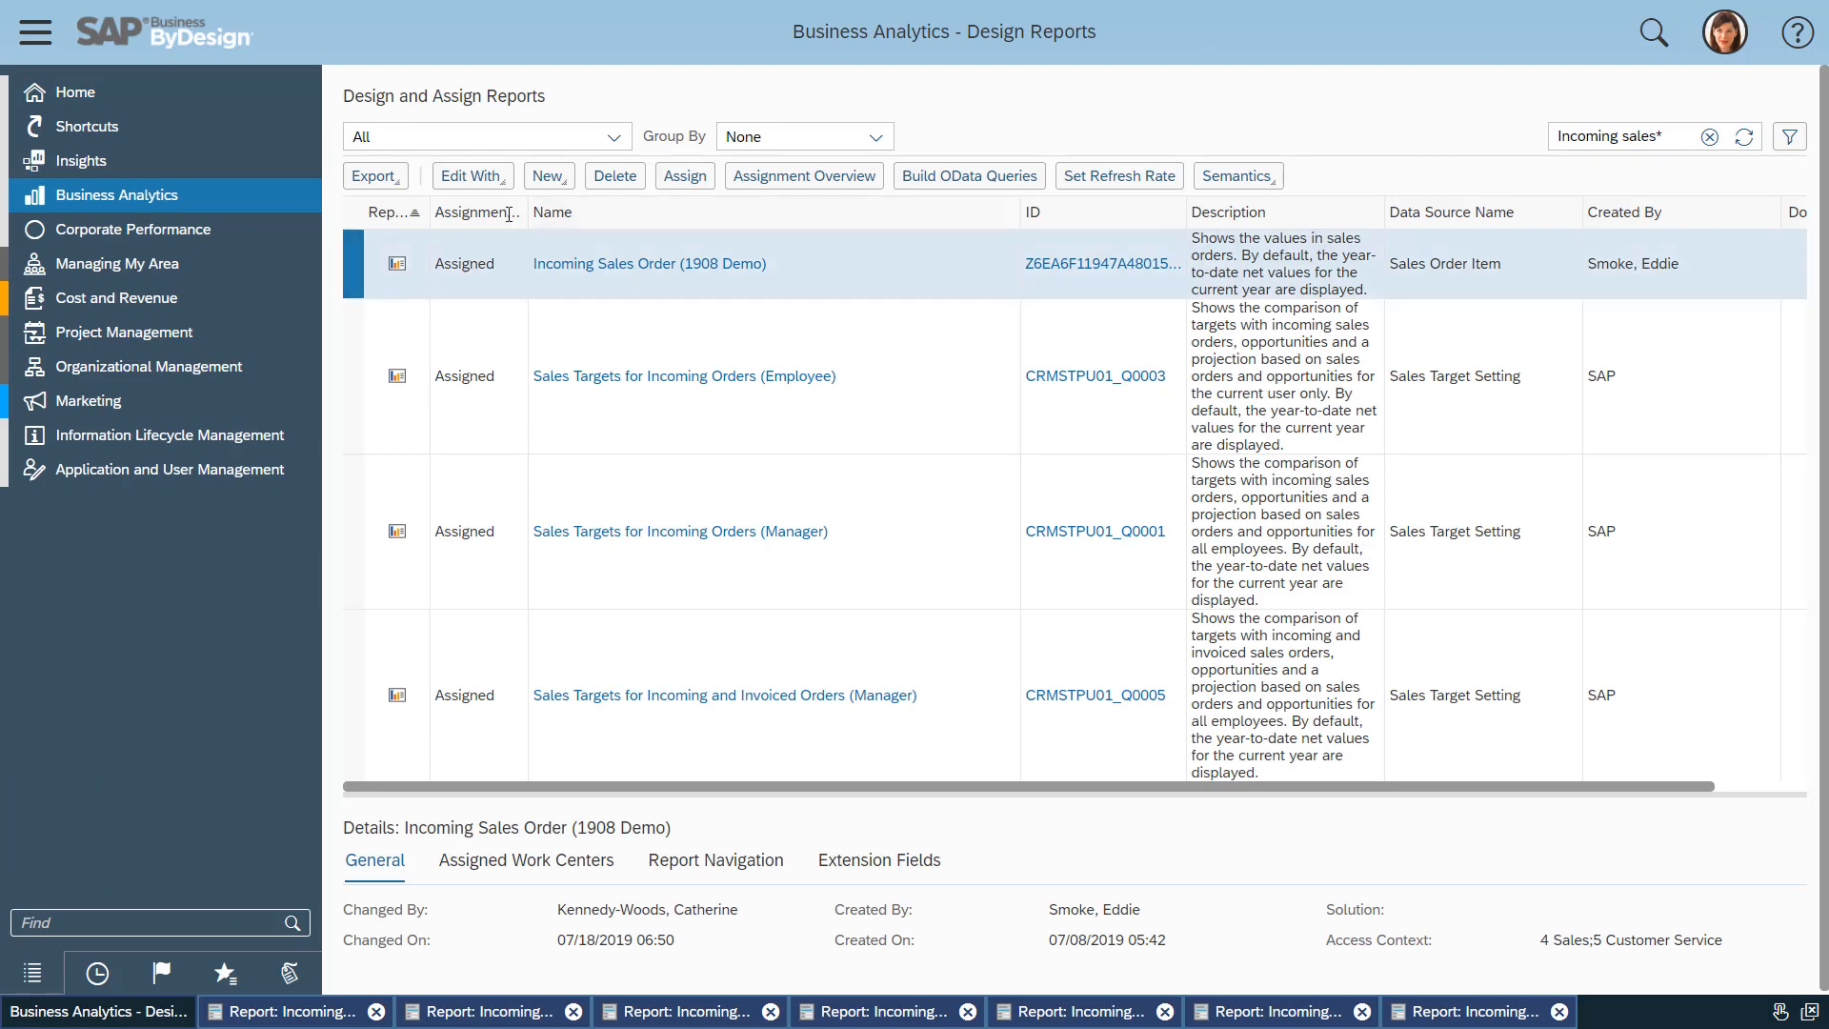
Step: Open the Incoming Sales Order (1908 Demo) report for editing and go to its key figure selection
click(471, 175)
click(476, 311)
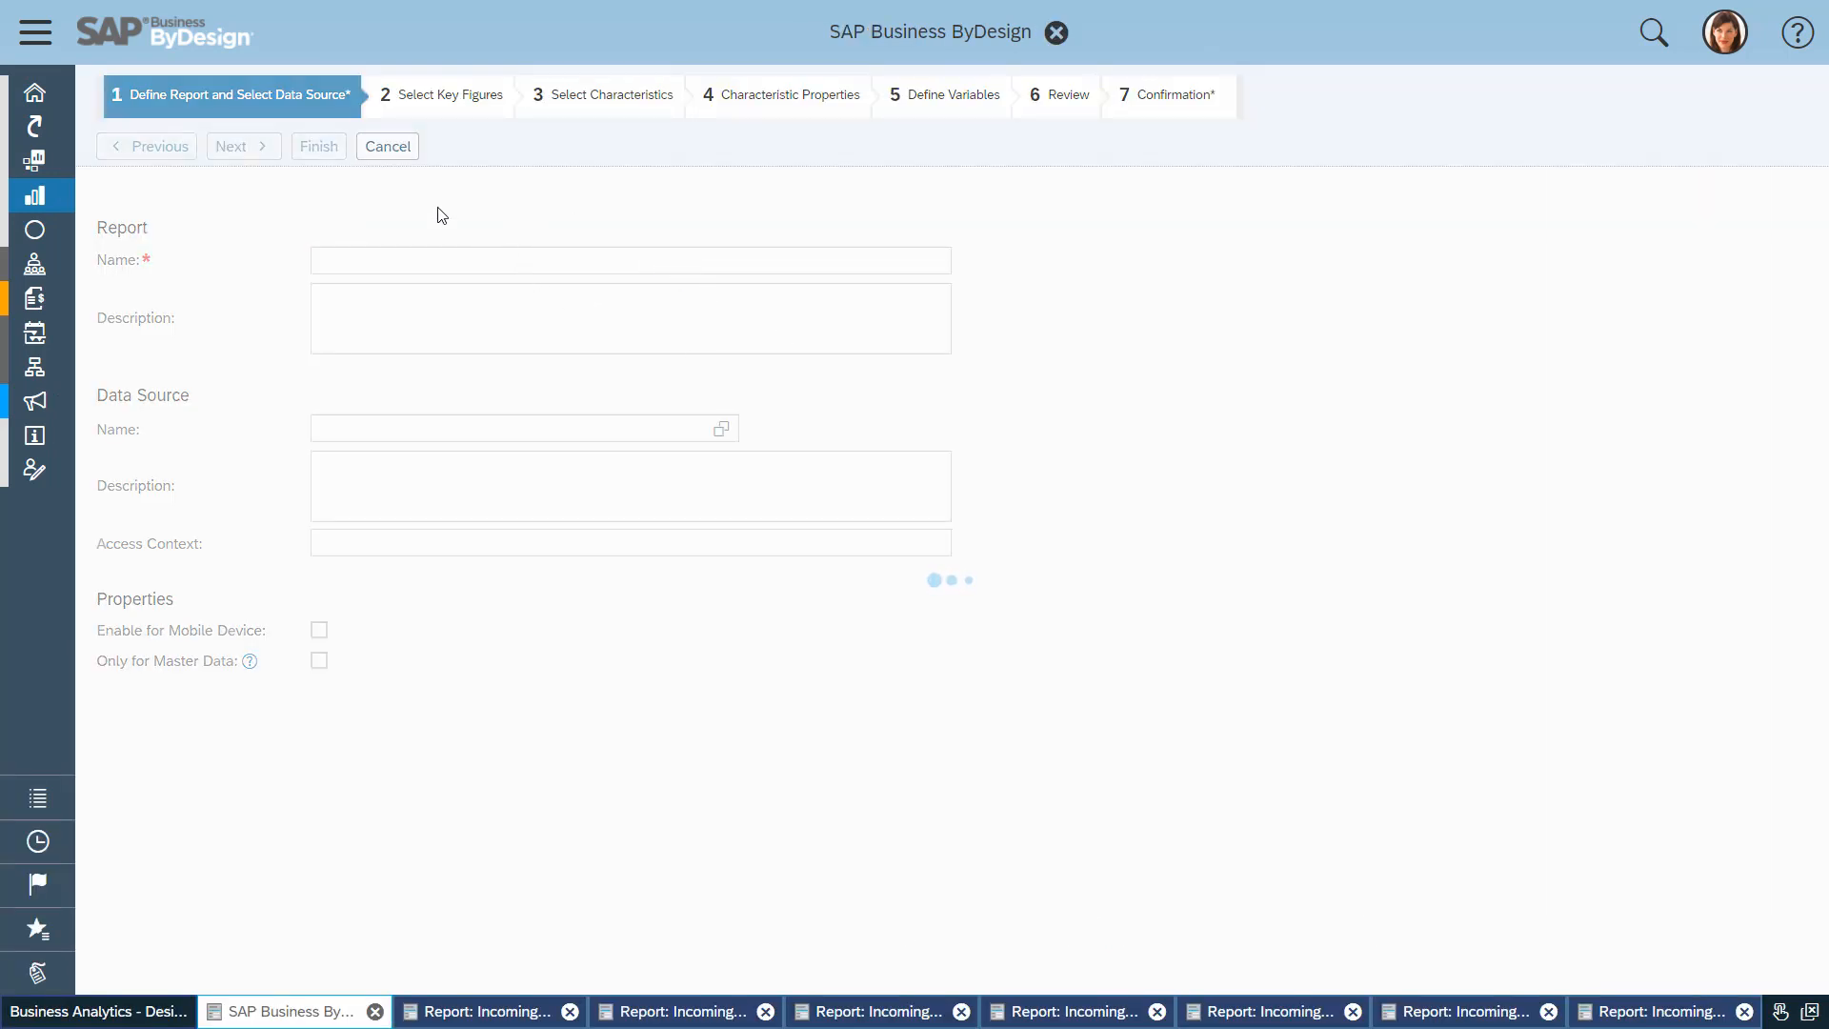
click(255, 152)
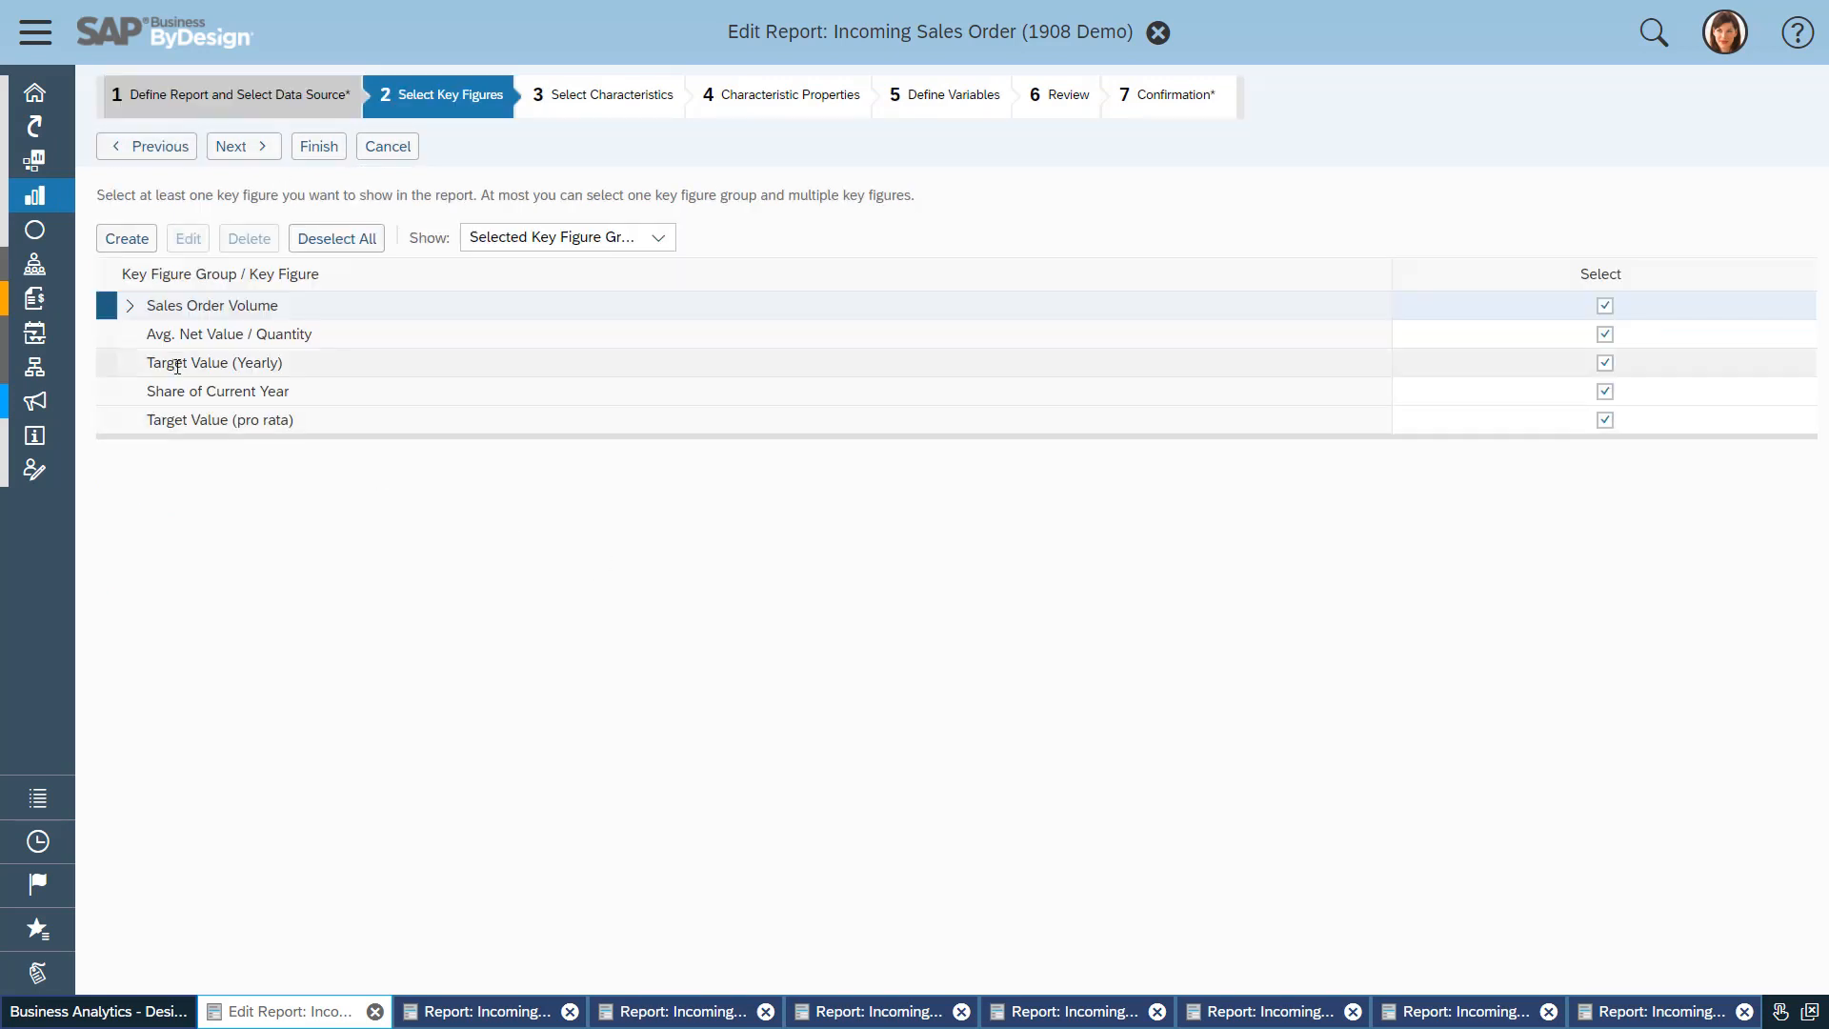
Step: Examine the parameters and formula of the Target Value (Yearly) key figure, and leave it without saving changes
click(106, 363)
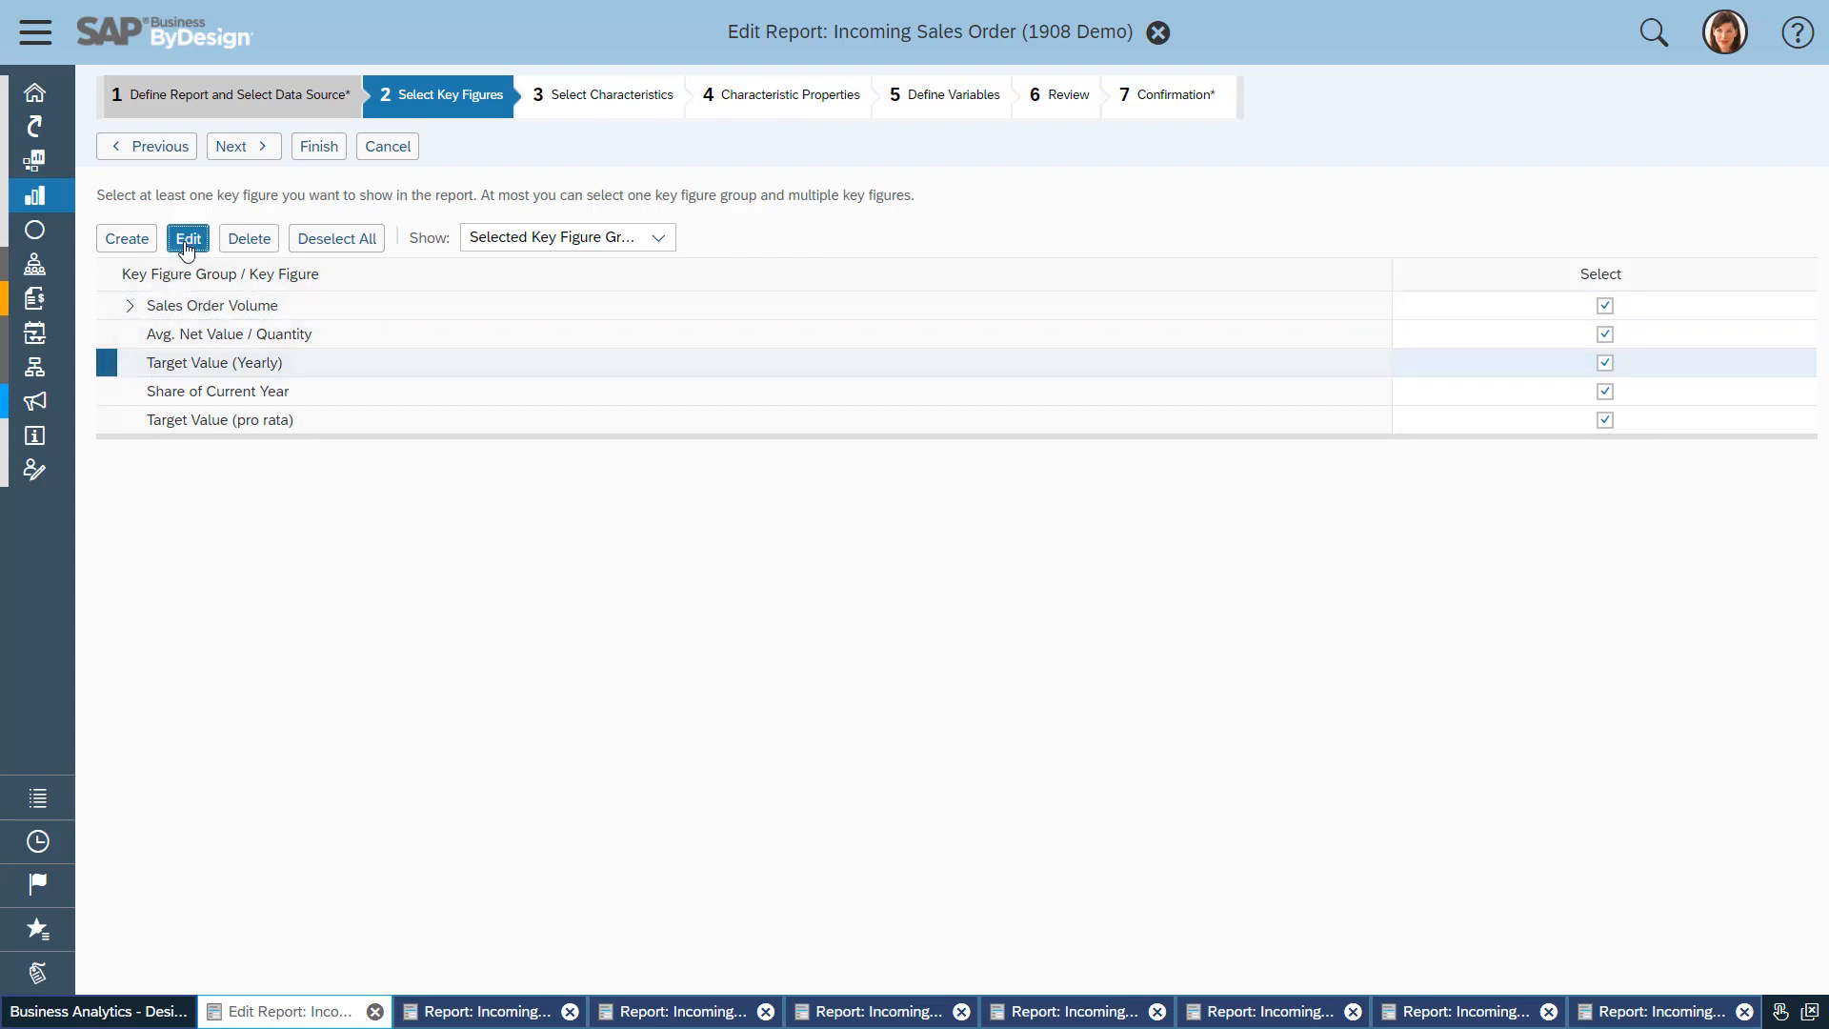
click(186, 240)
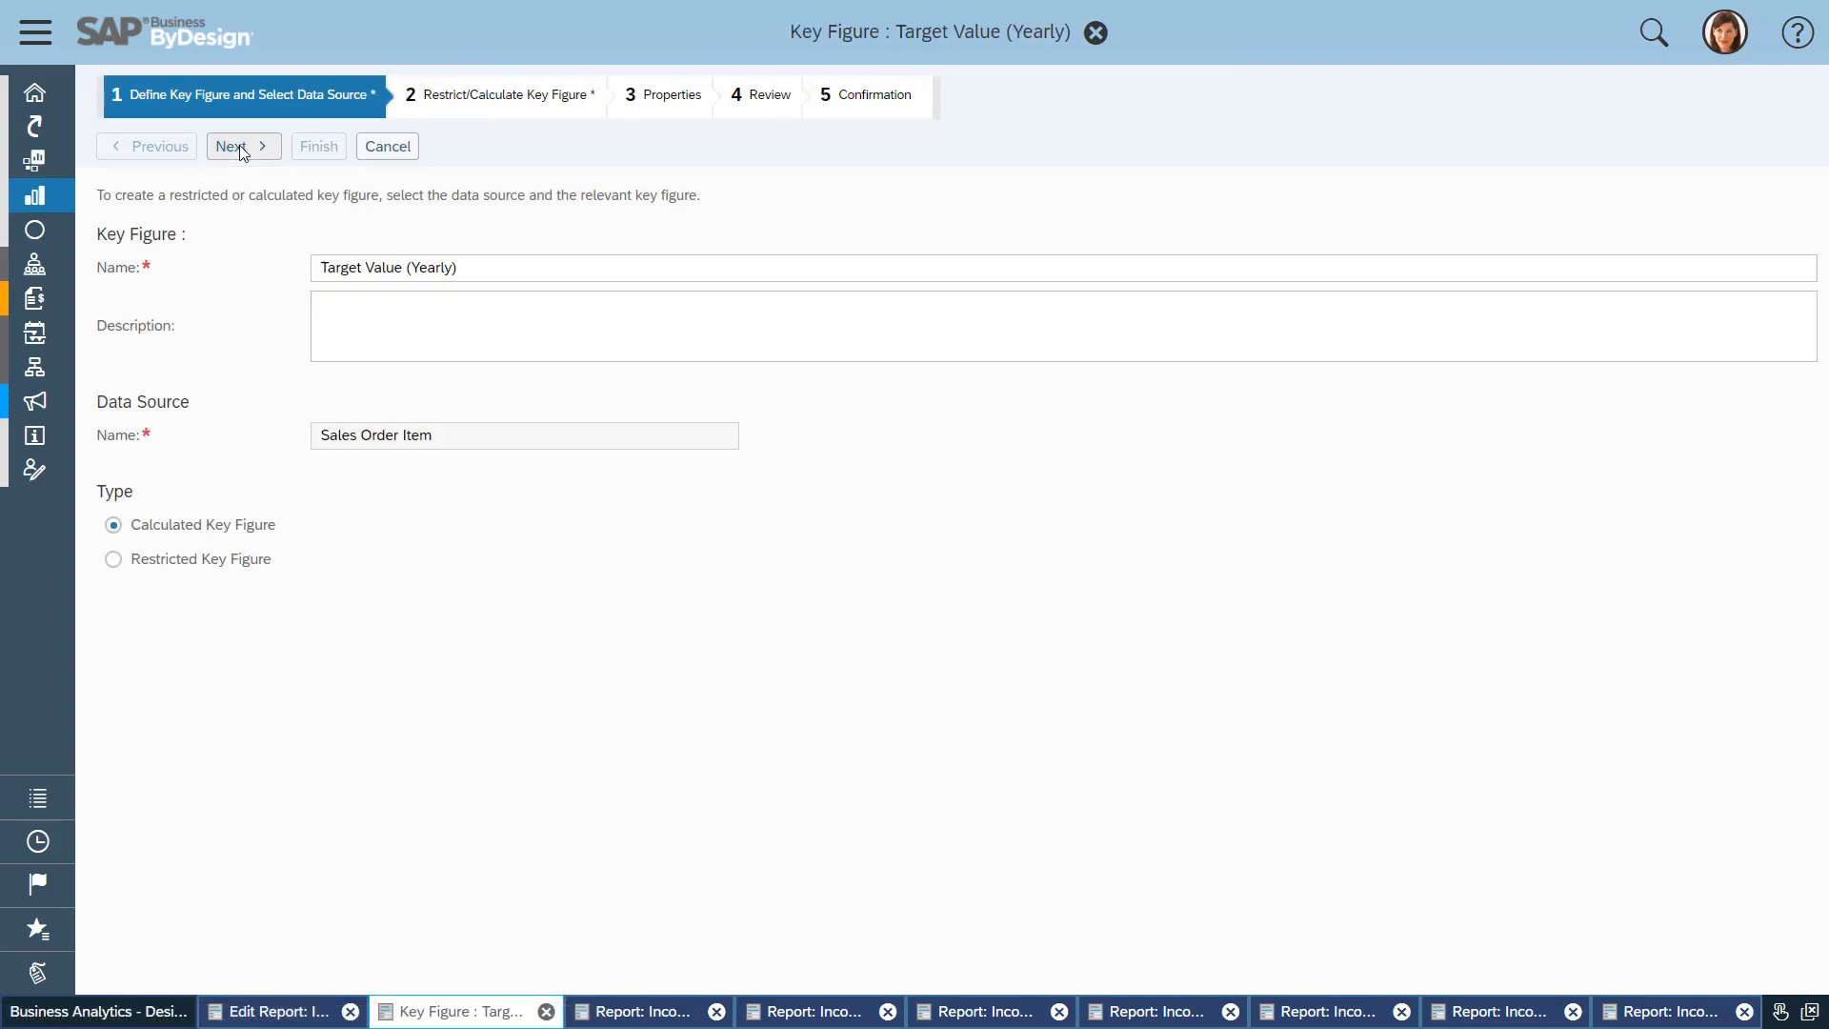
click(414, 339)
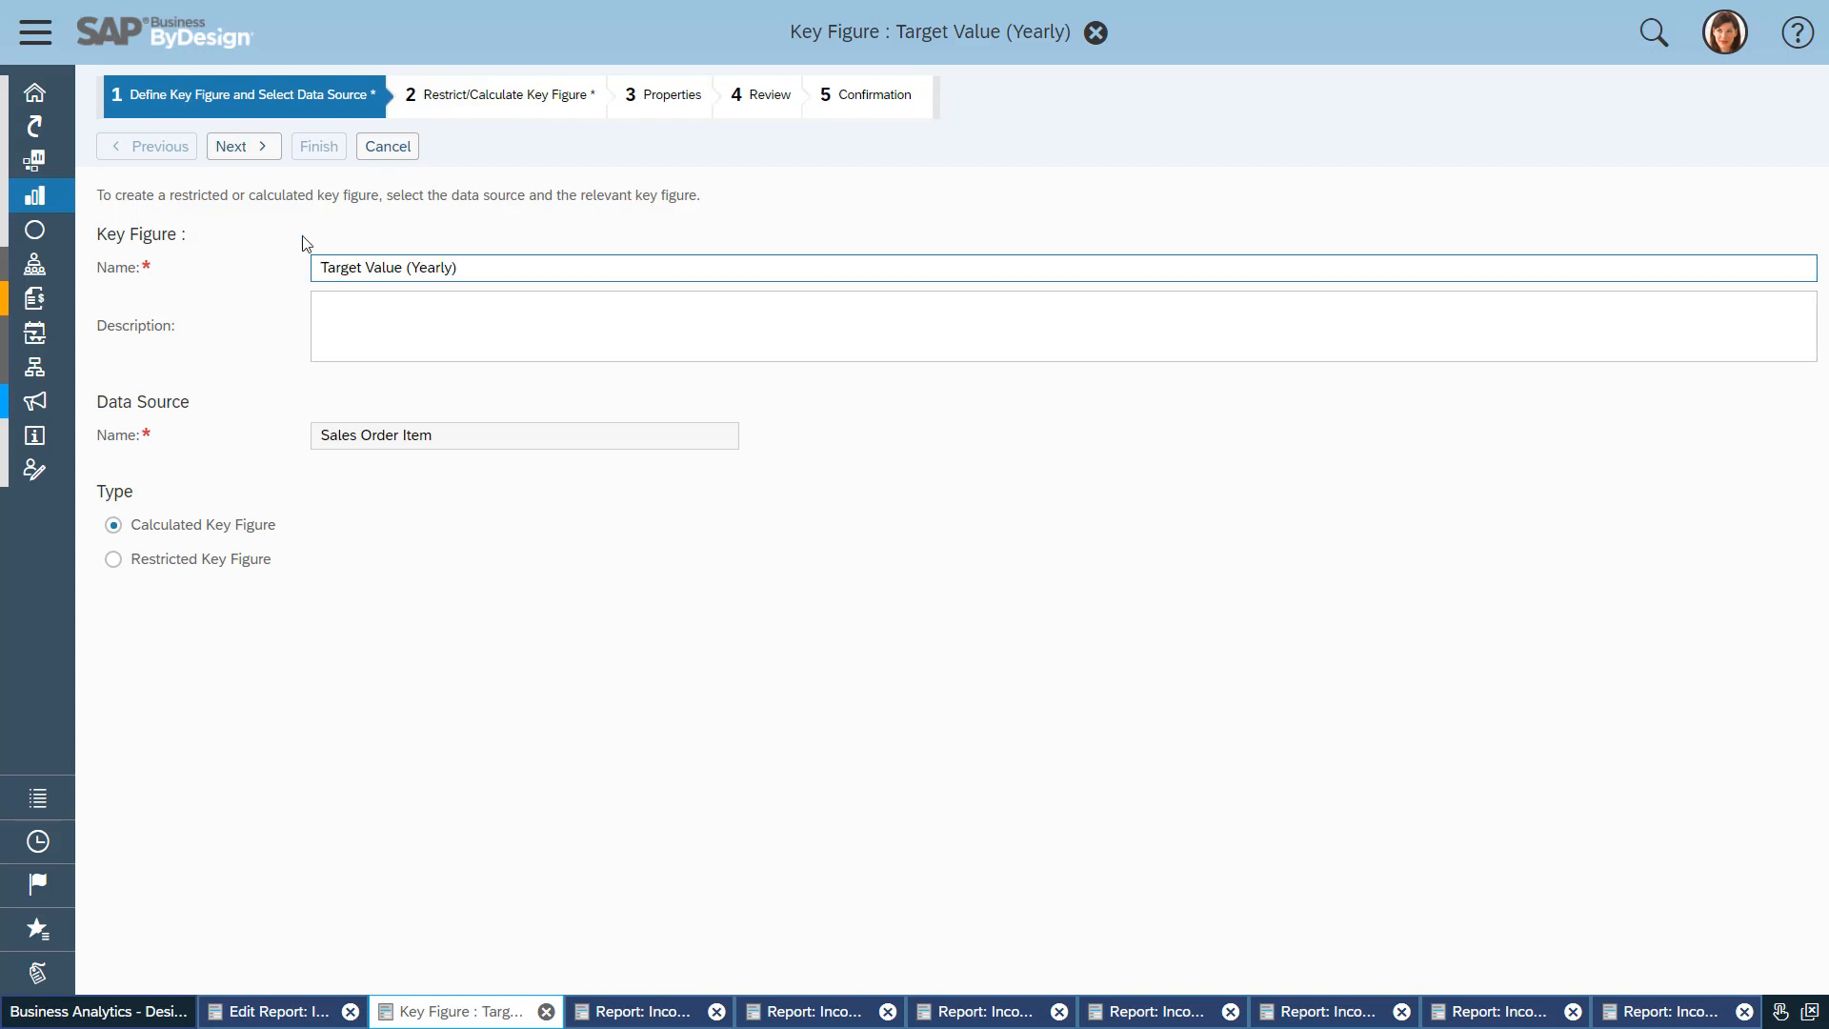
click(255, 155)
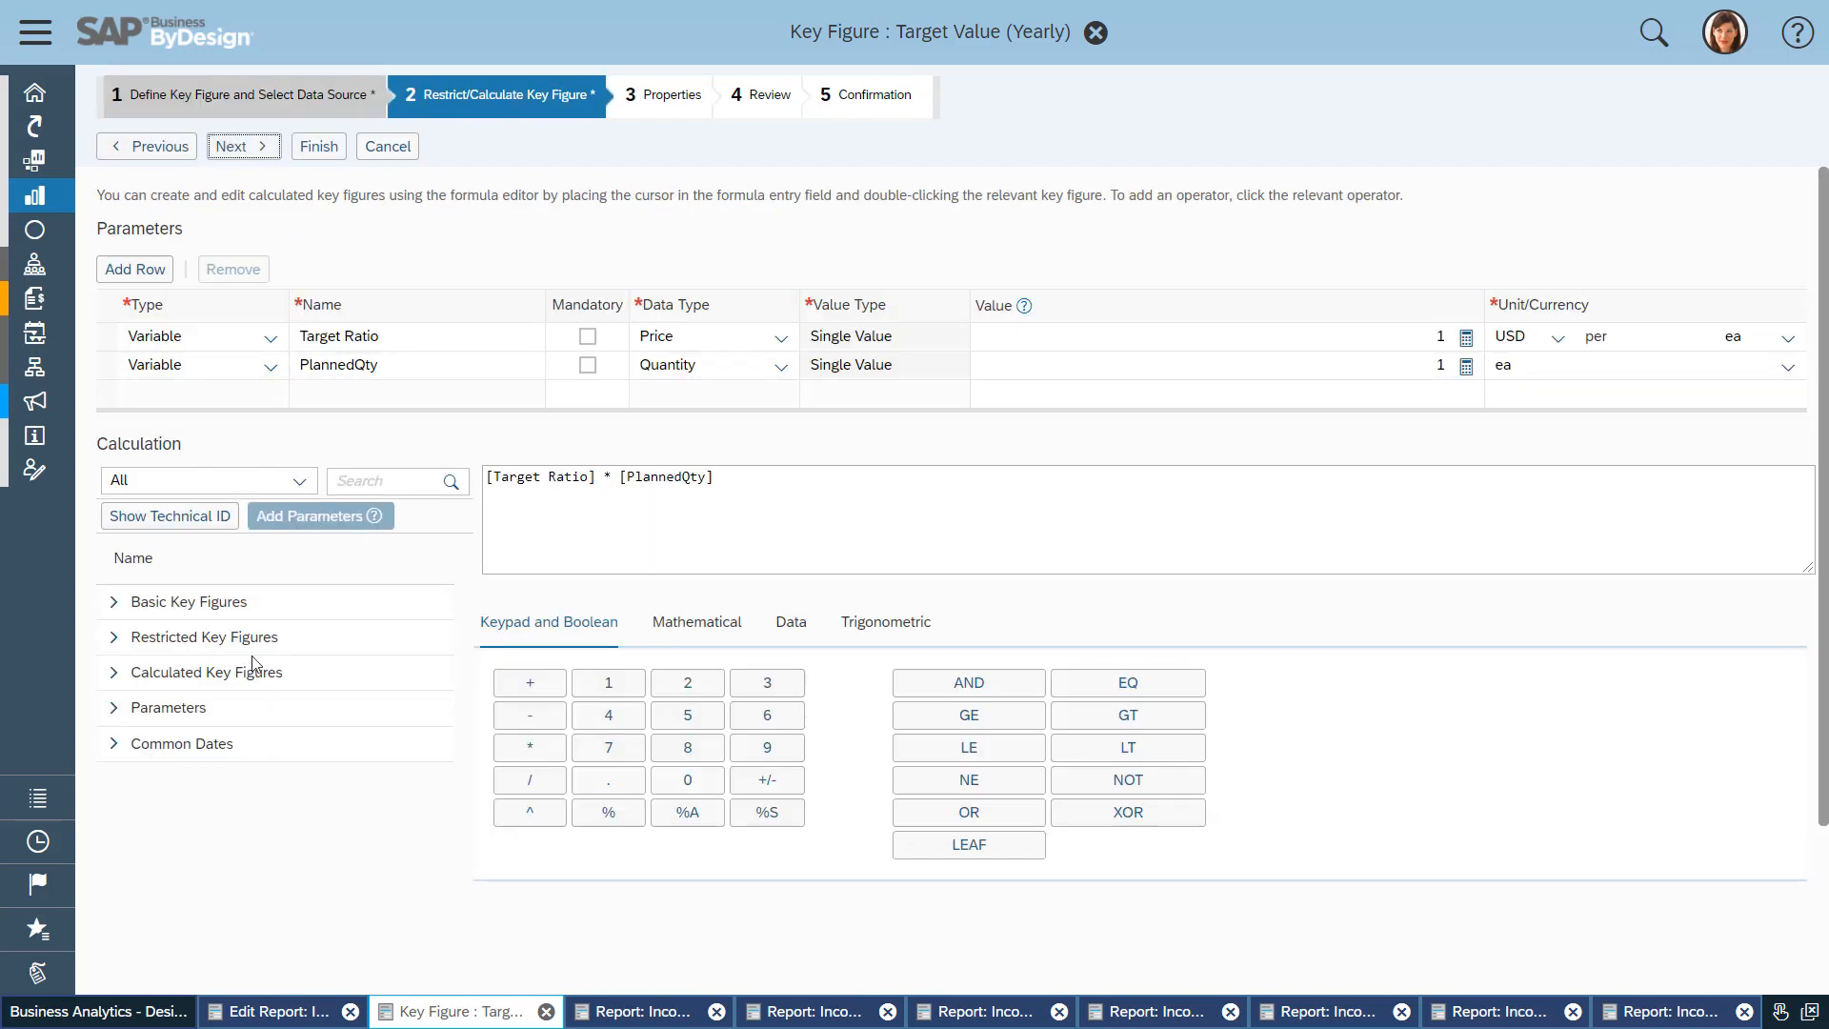
click(114, 710)
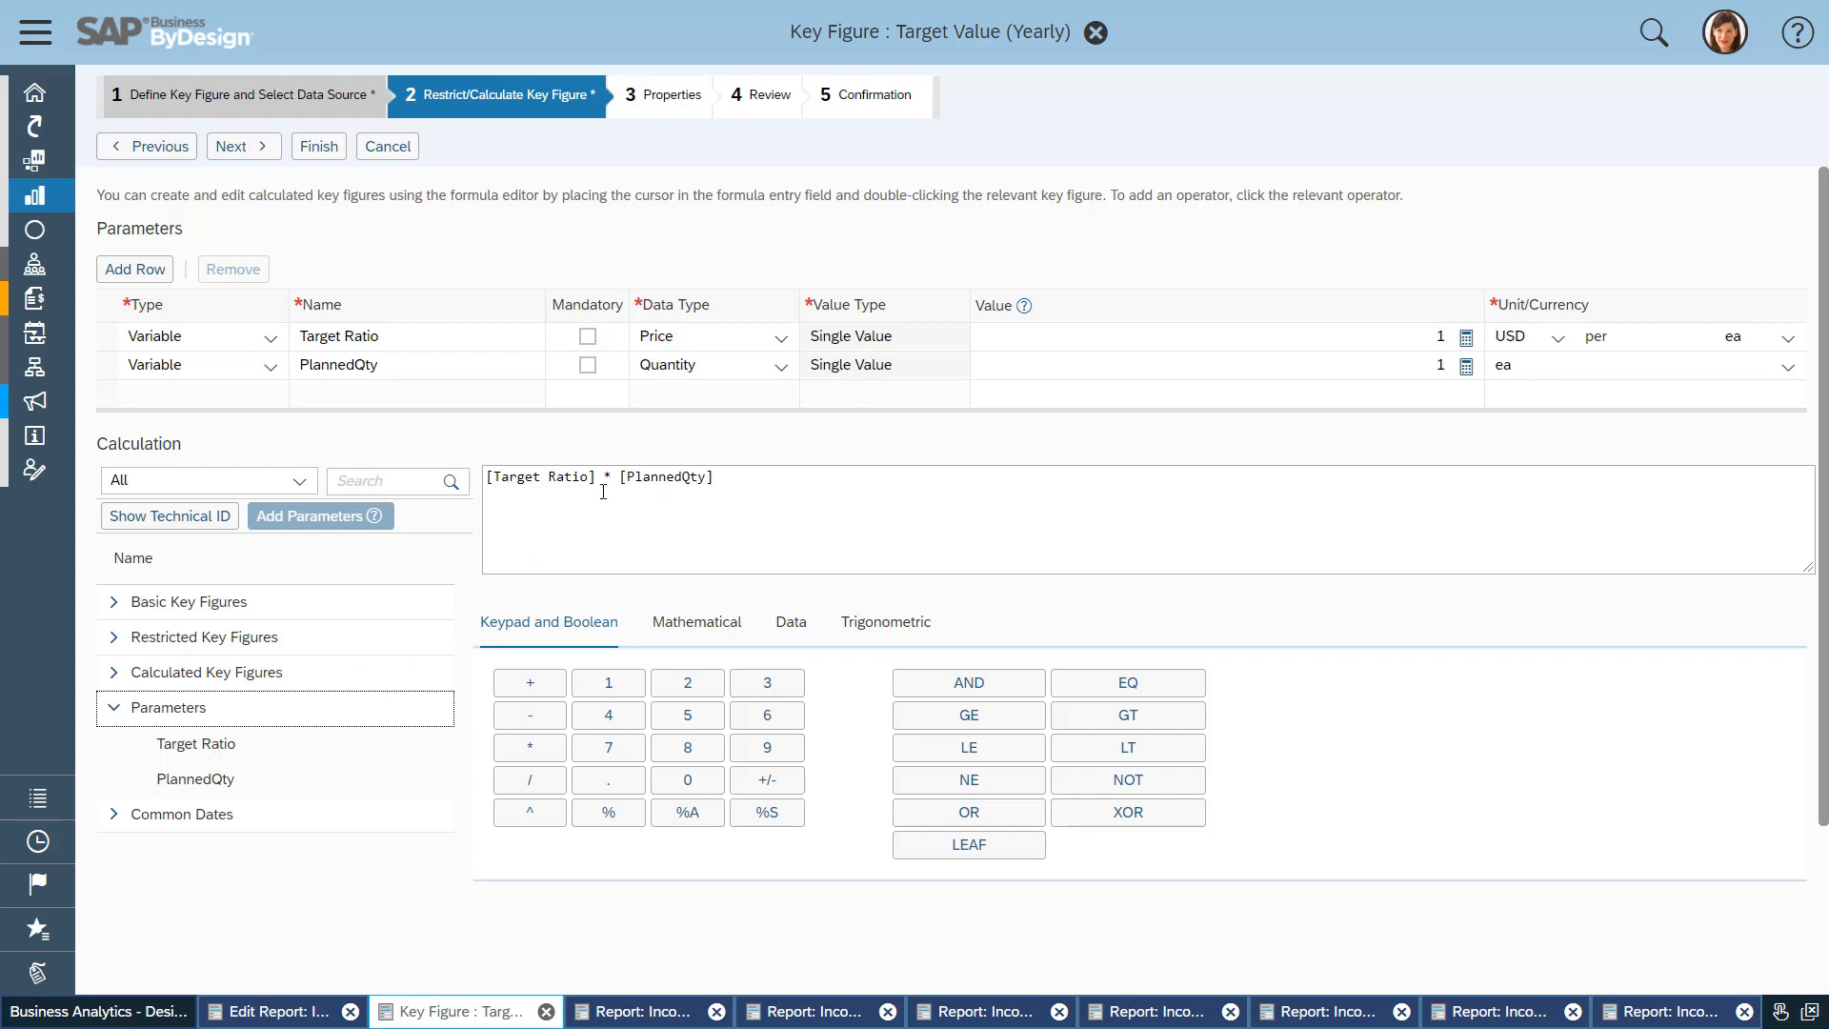
click(388, 148)
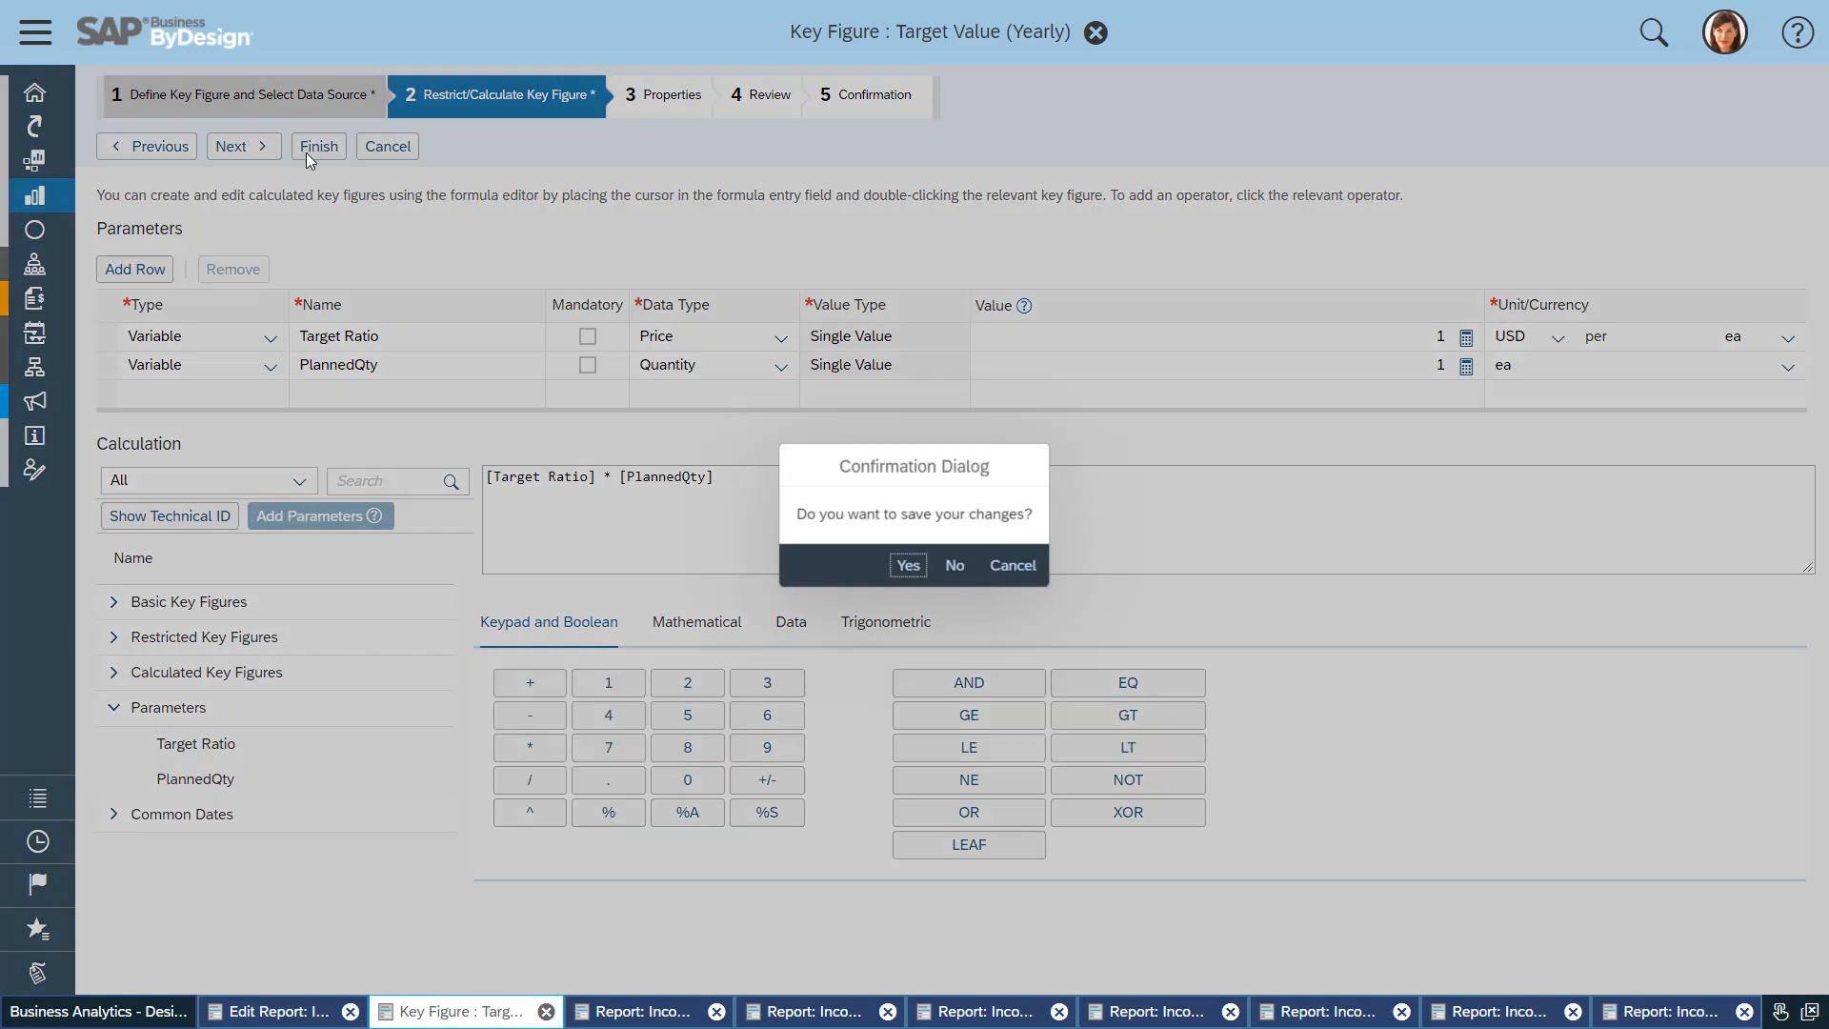
click(952, 564)
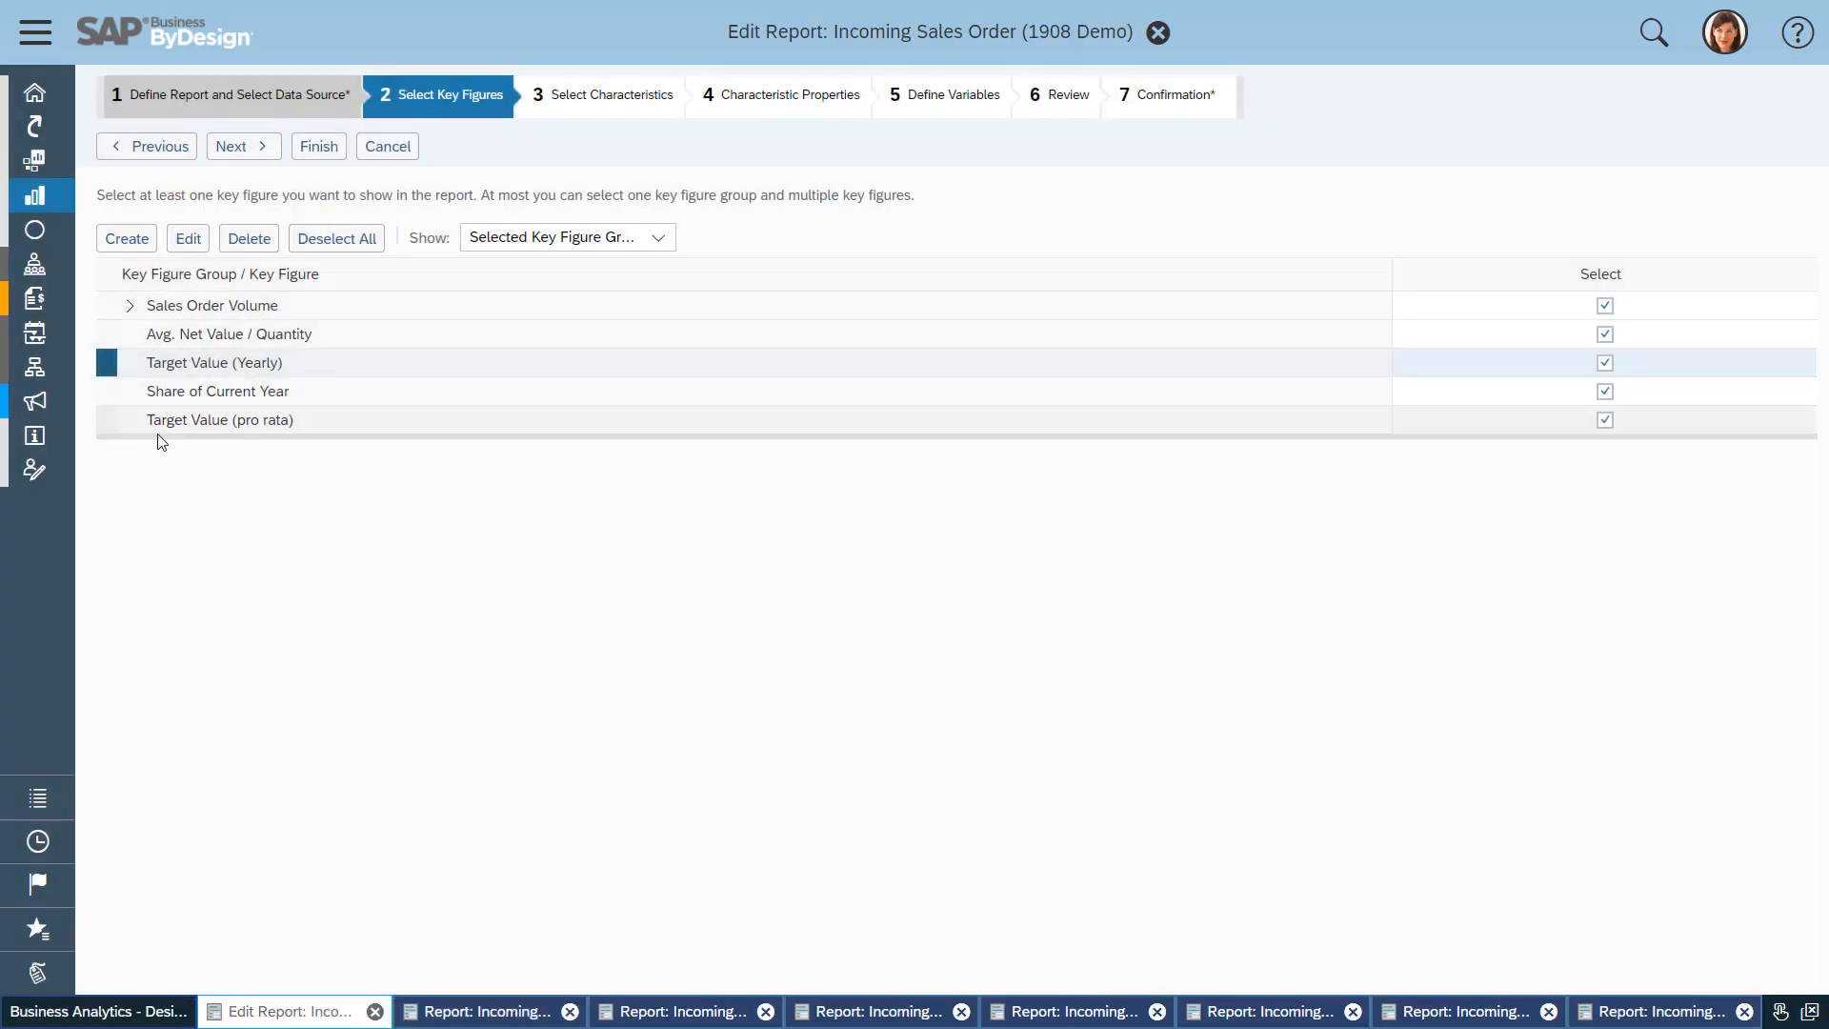
Step: Examine the formula of the Target Value (pro rata) key figure, and leave it without saving changes
click(107, 419)
click(188, 238)
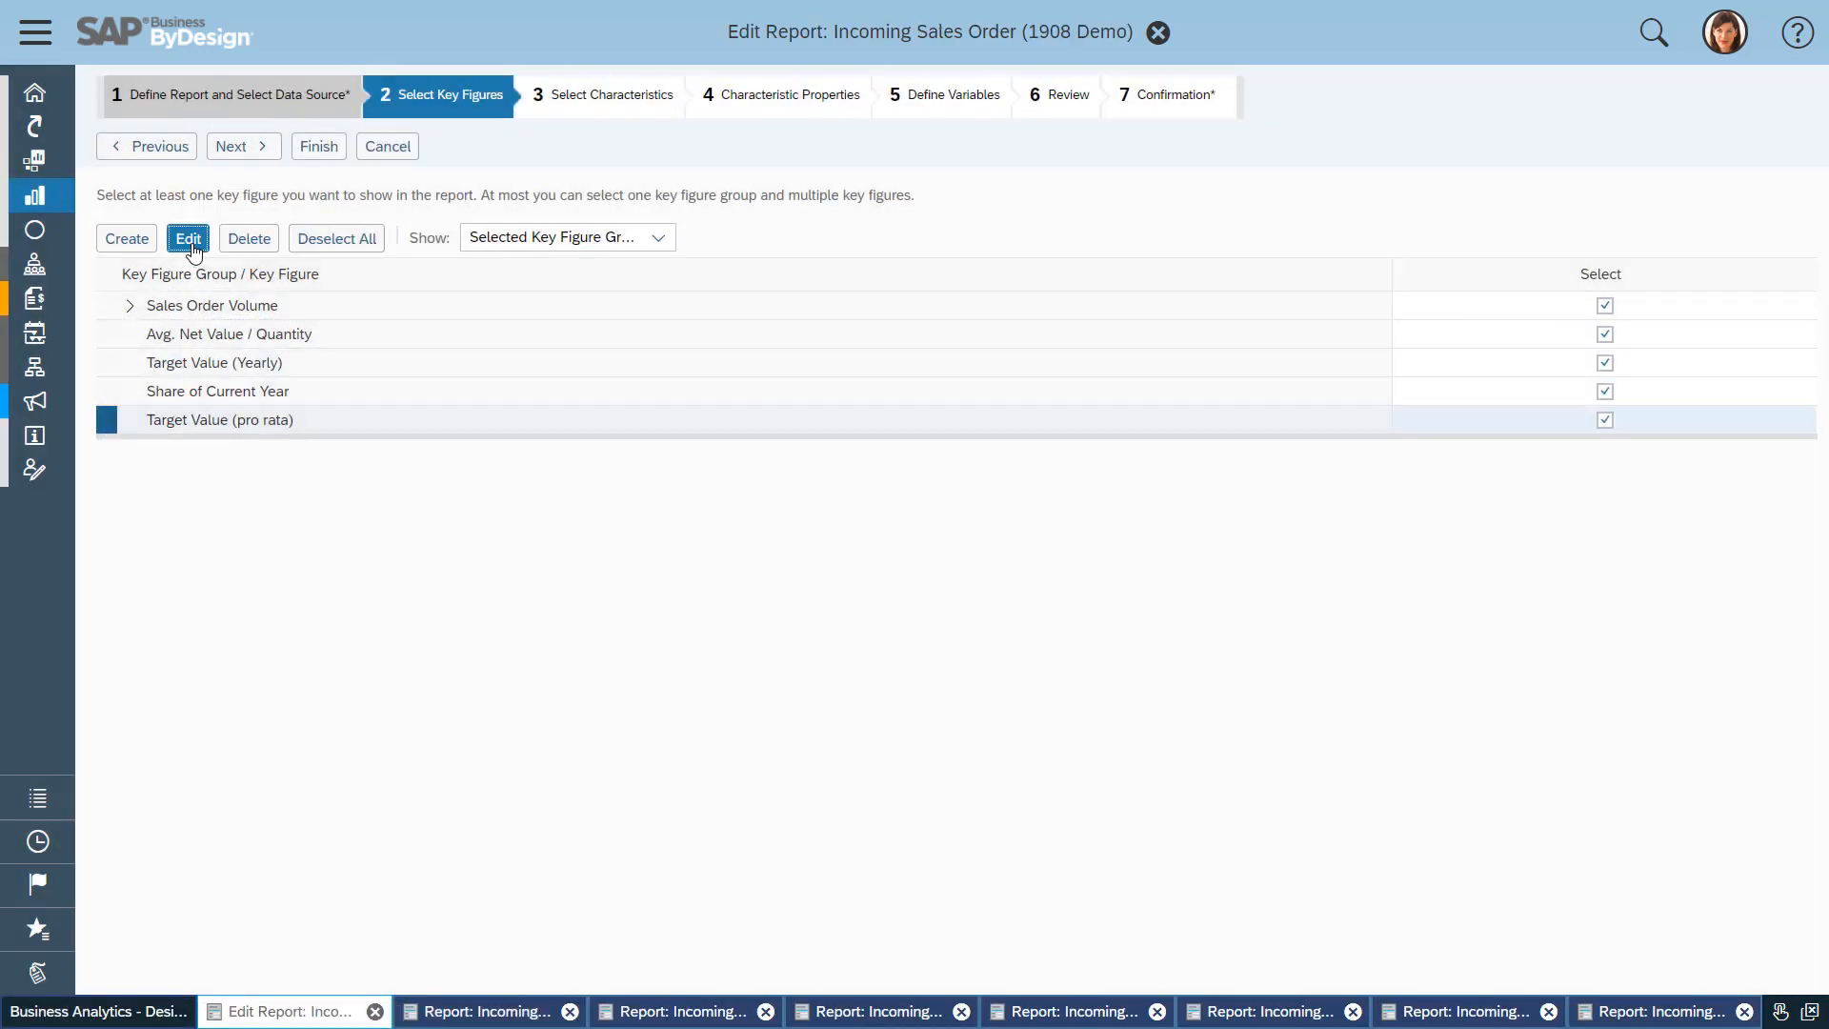
click(258, 150)
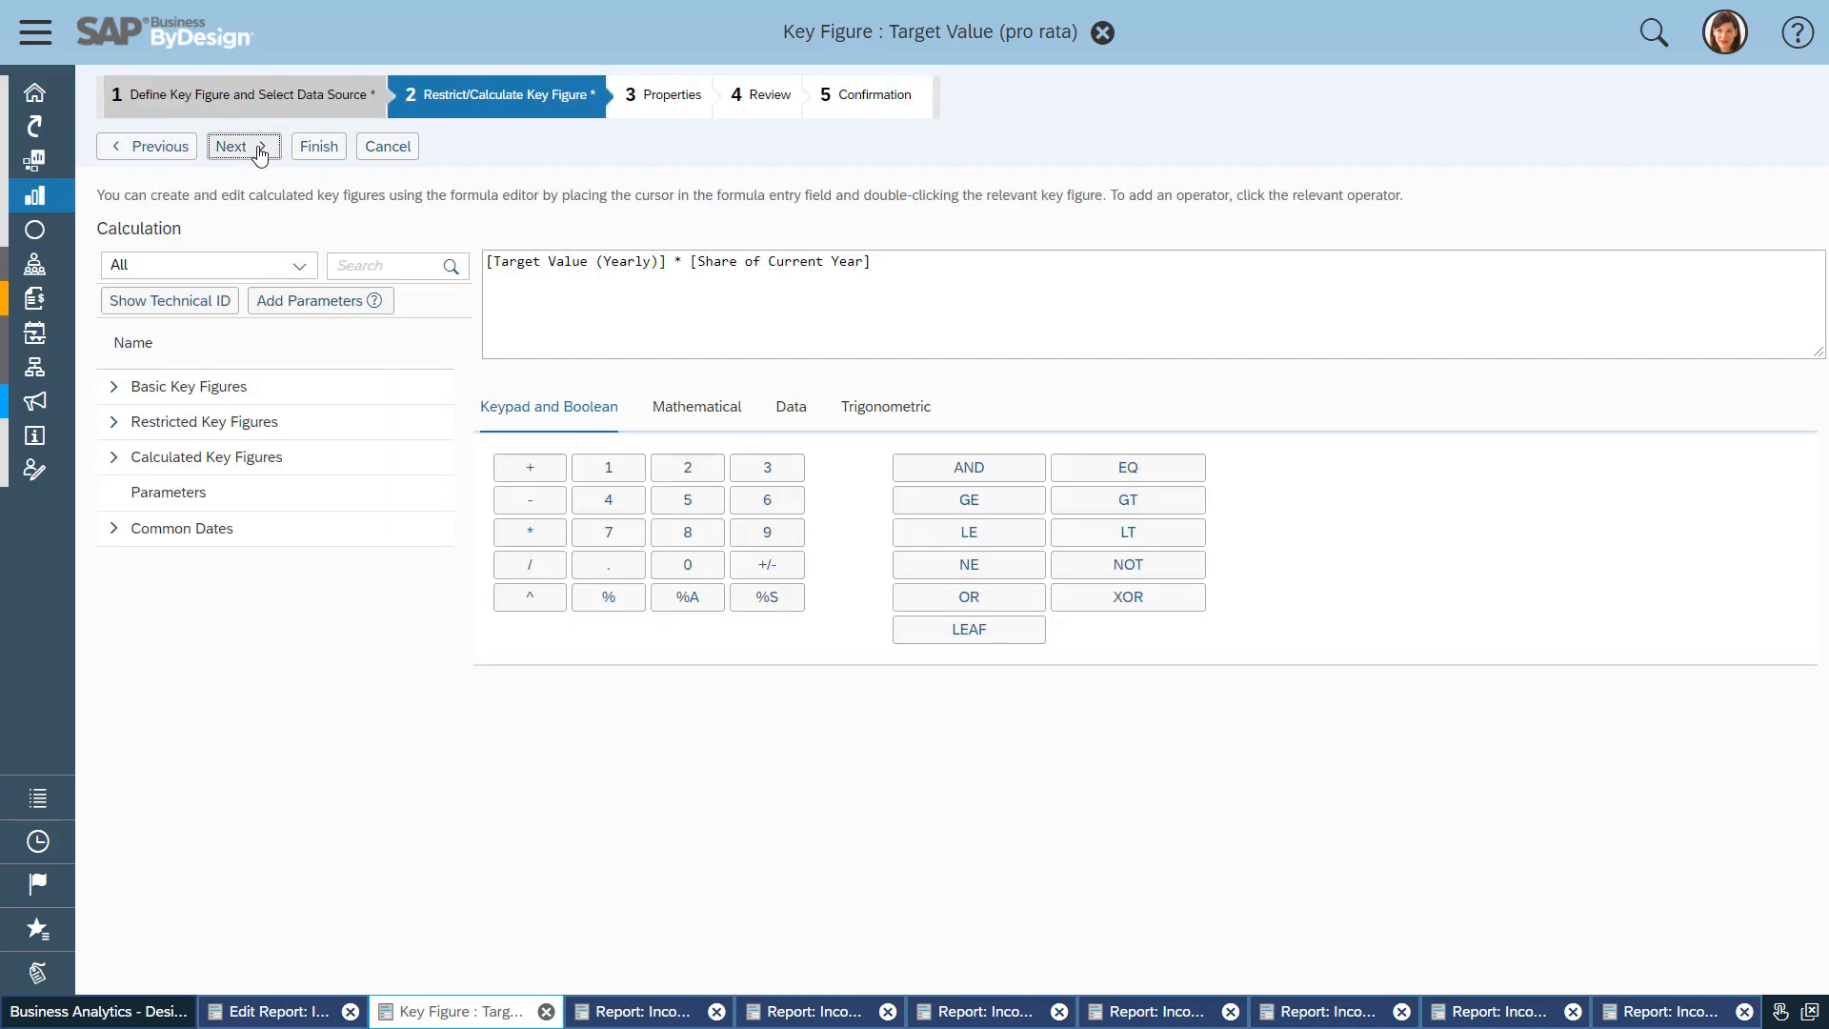
click(393, 147)
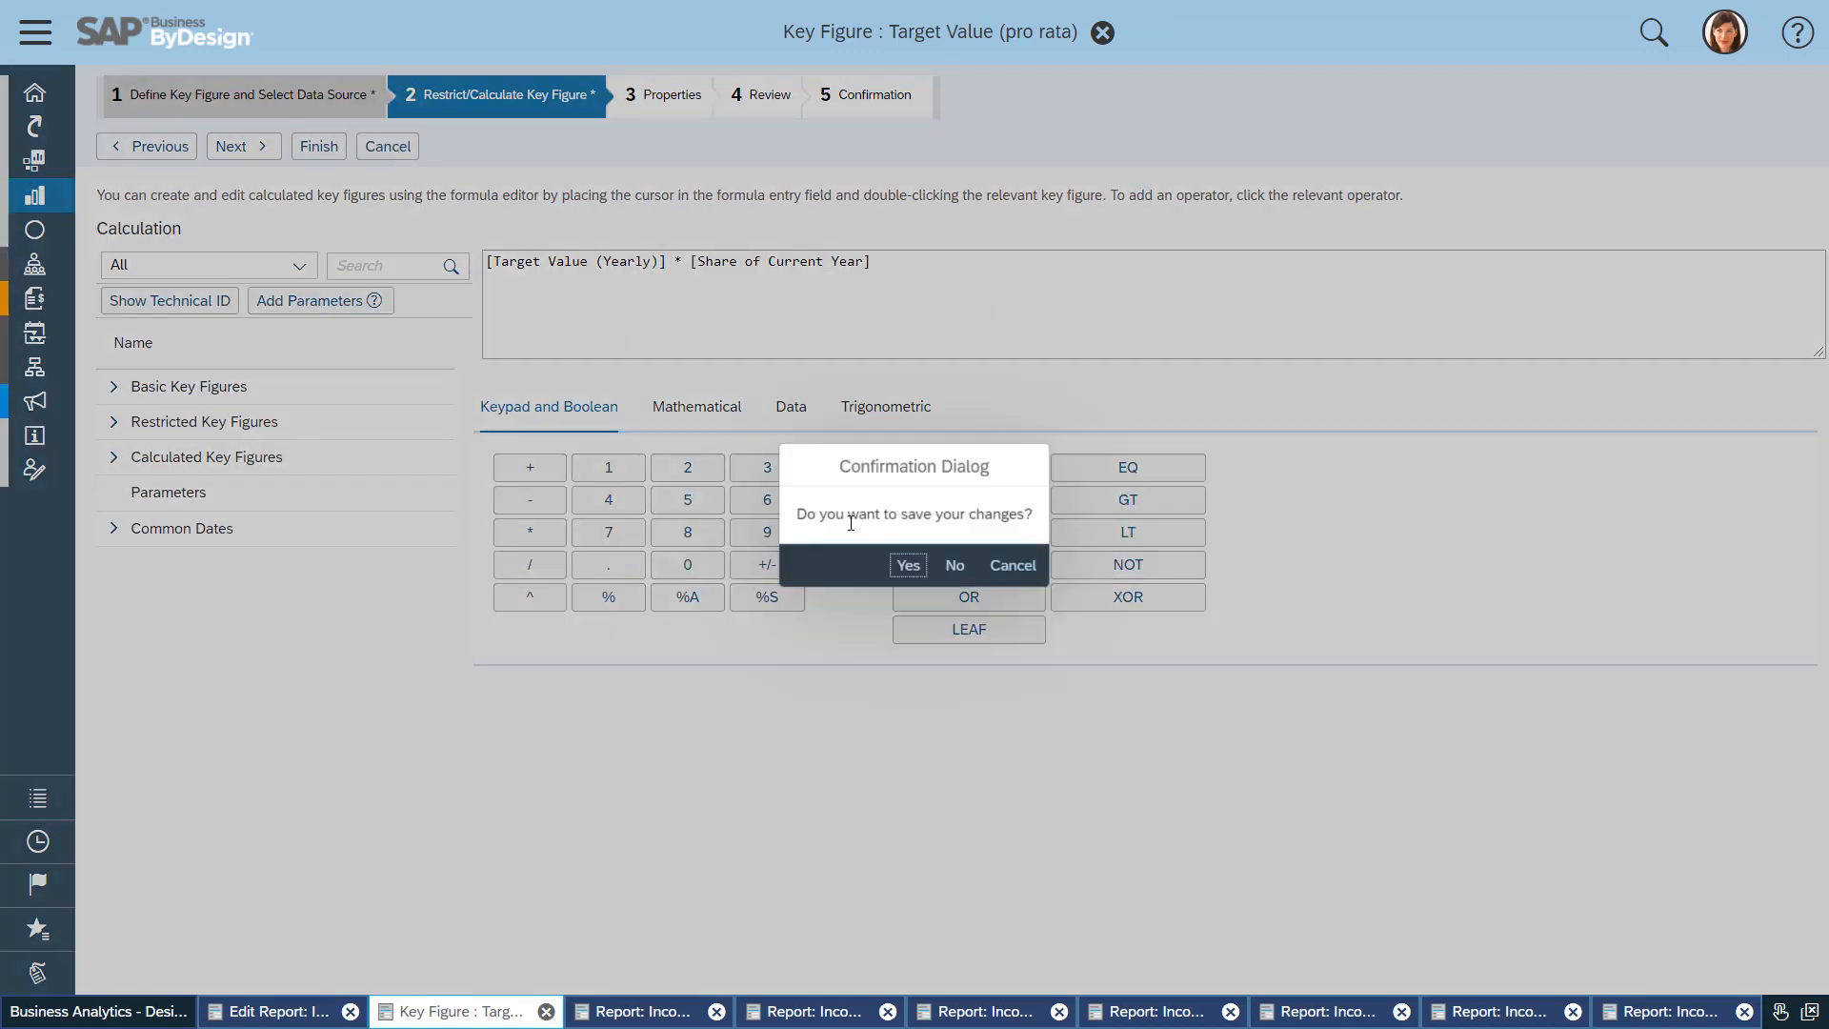
click(950, 565)
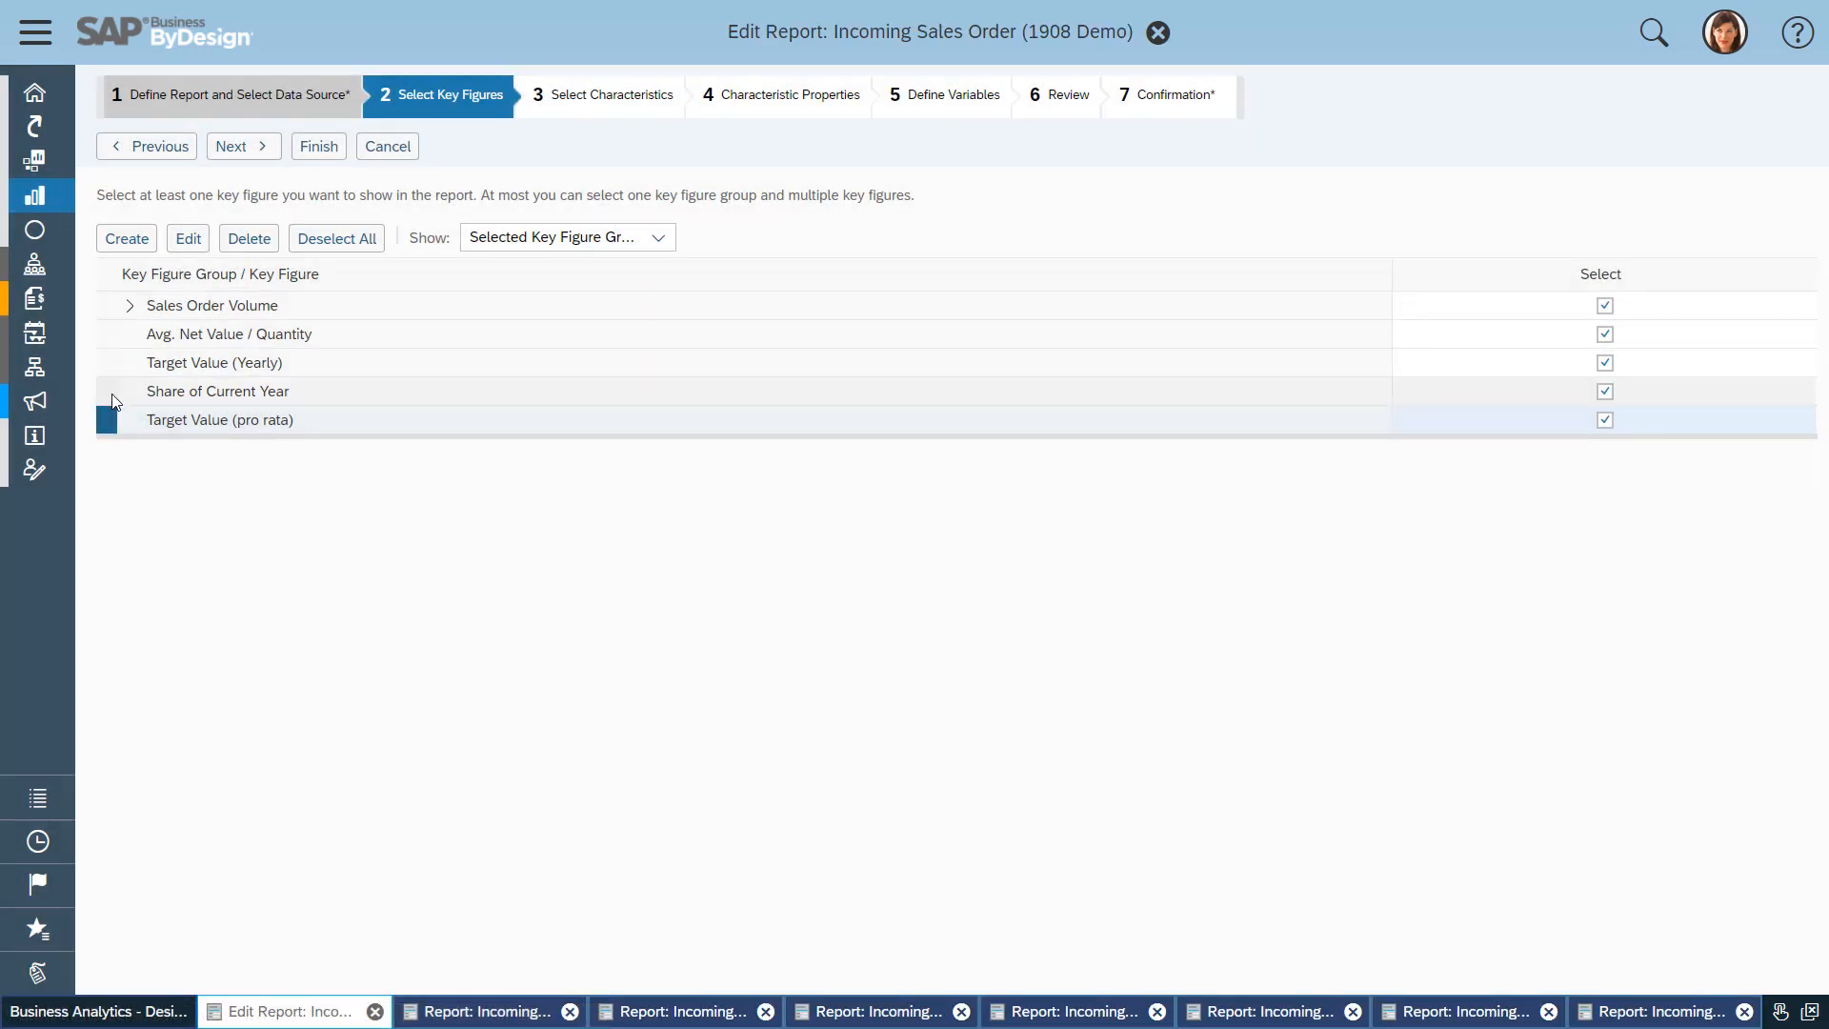
Step: Examine the date parameter and formula of the Share of Current Year key figure, and cancel its editing
click(107, 392)
click(189, 238)
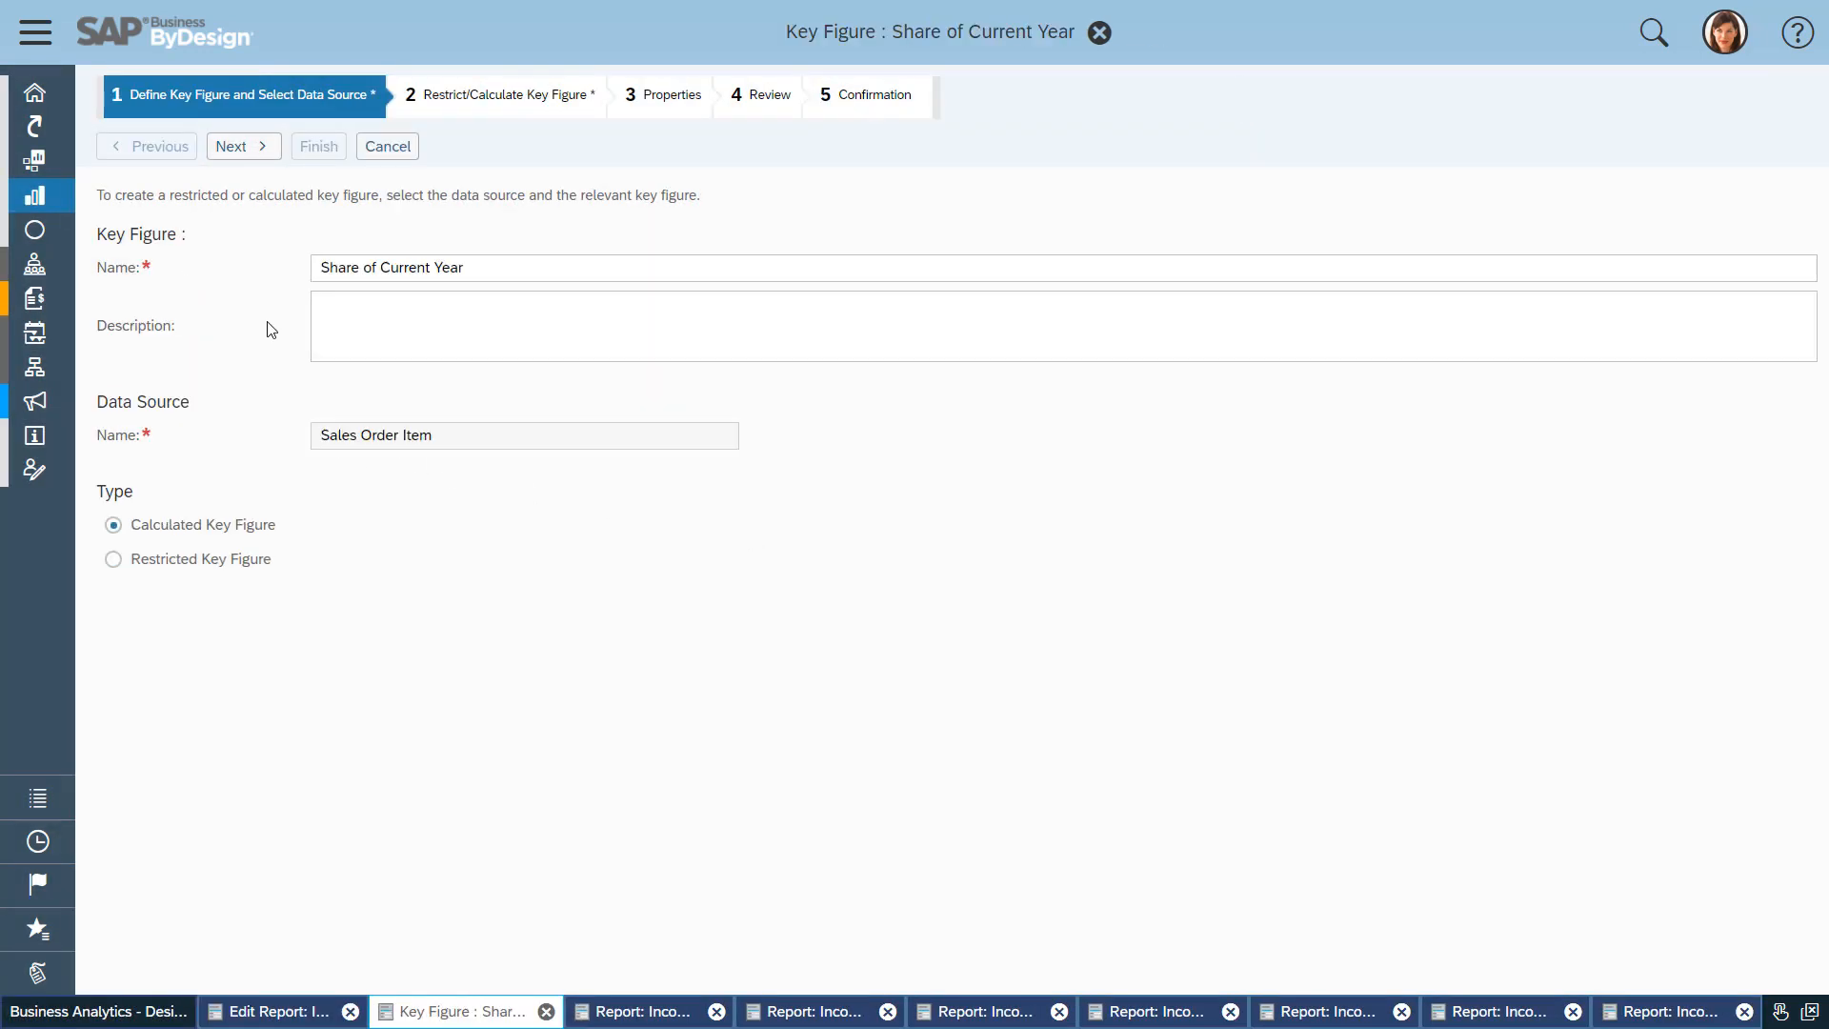
click(234, 151)
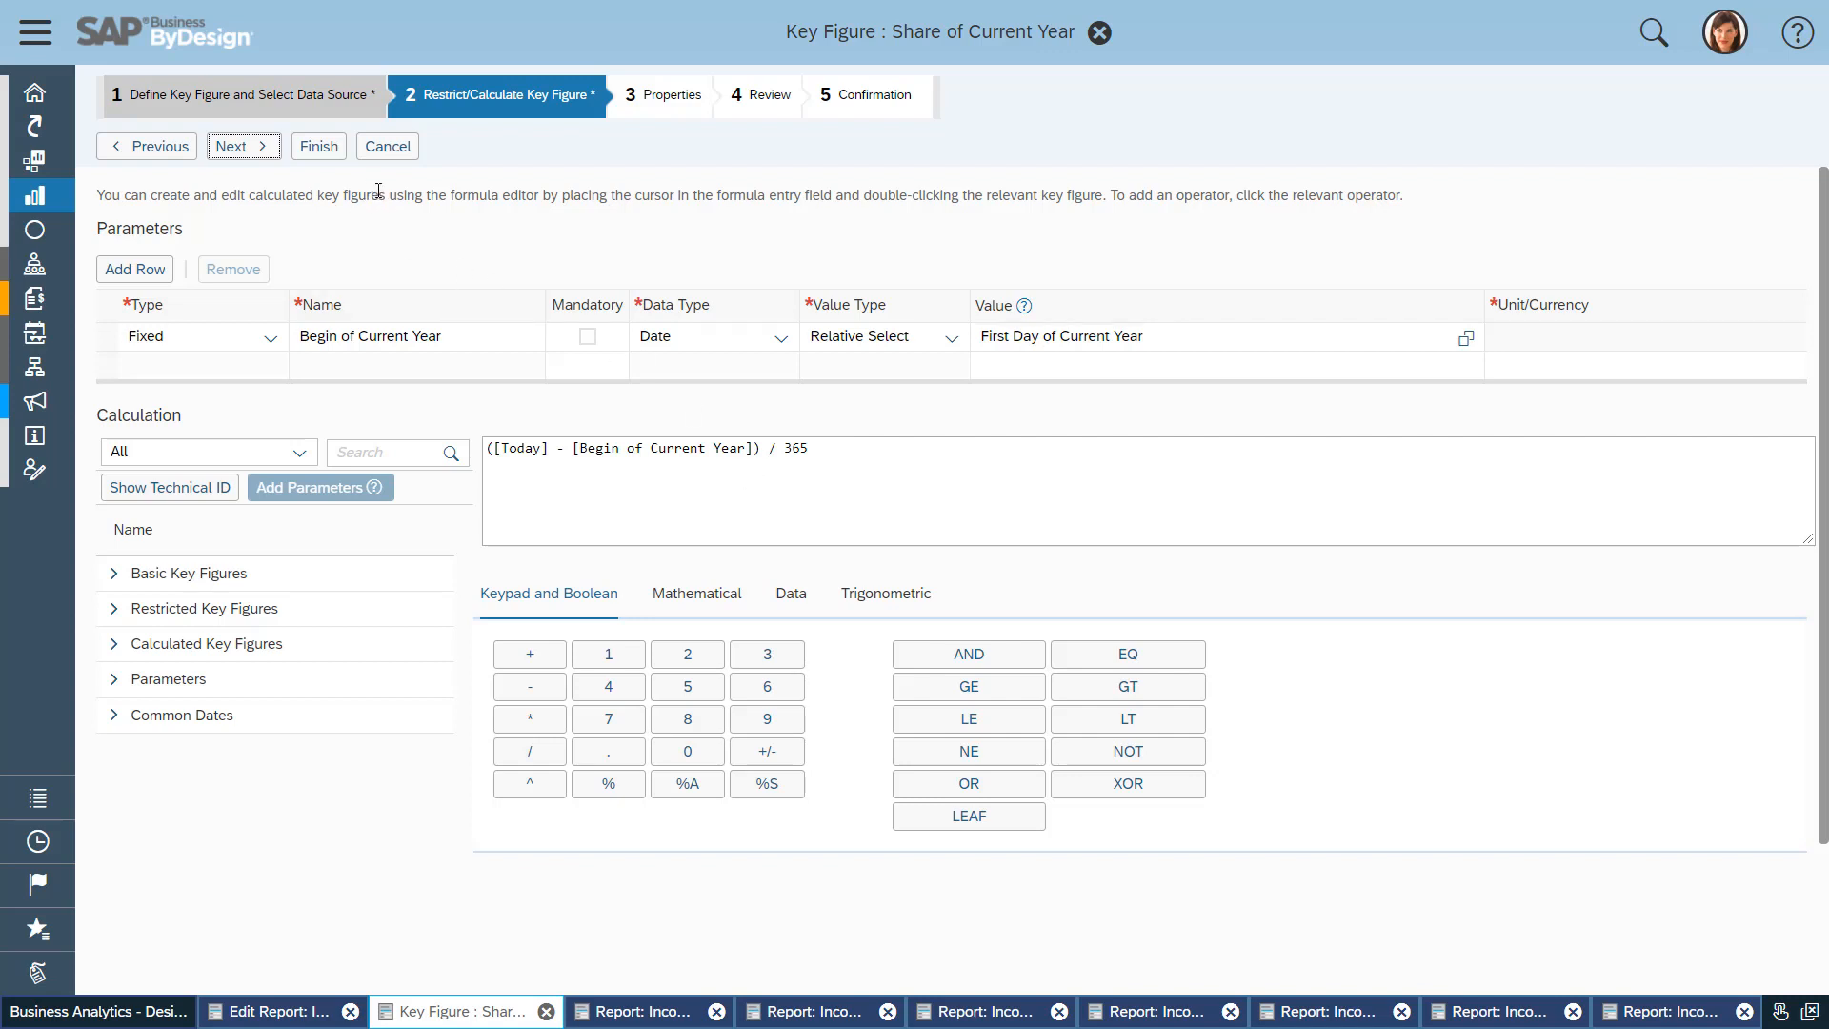
click(387, 147)
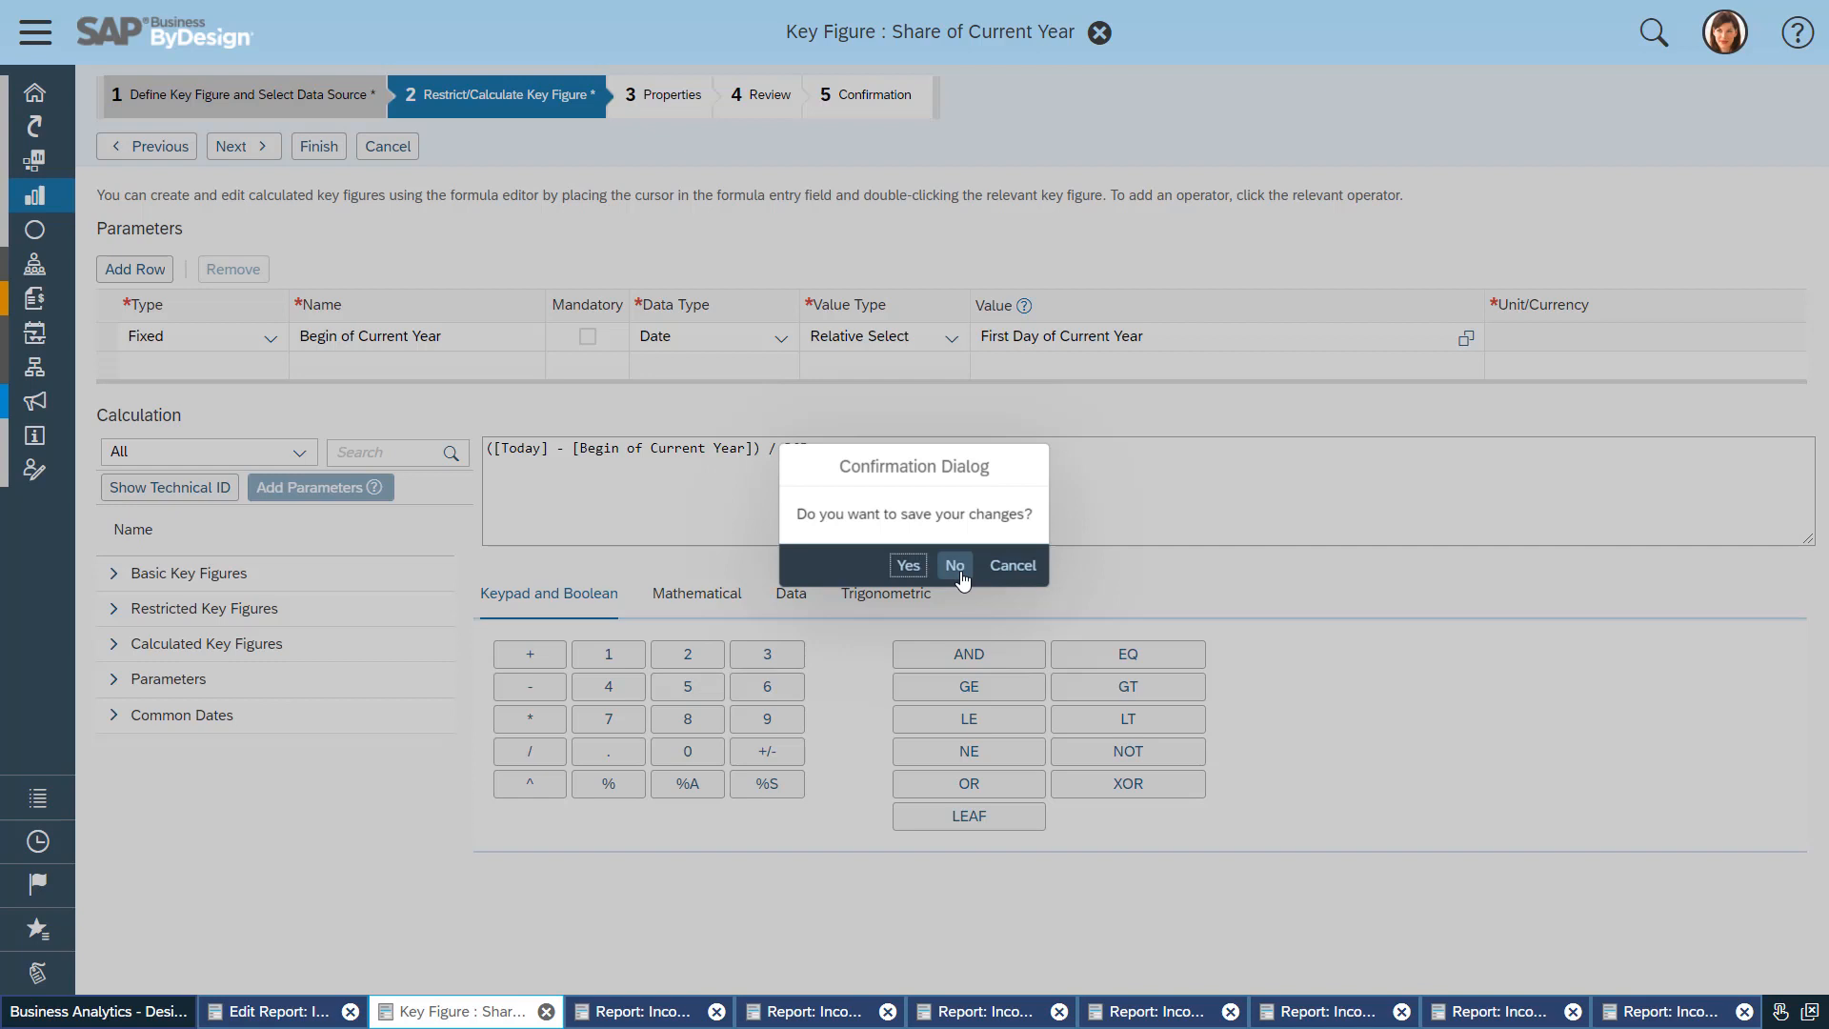
key(alt+Tab)
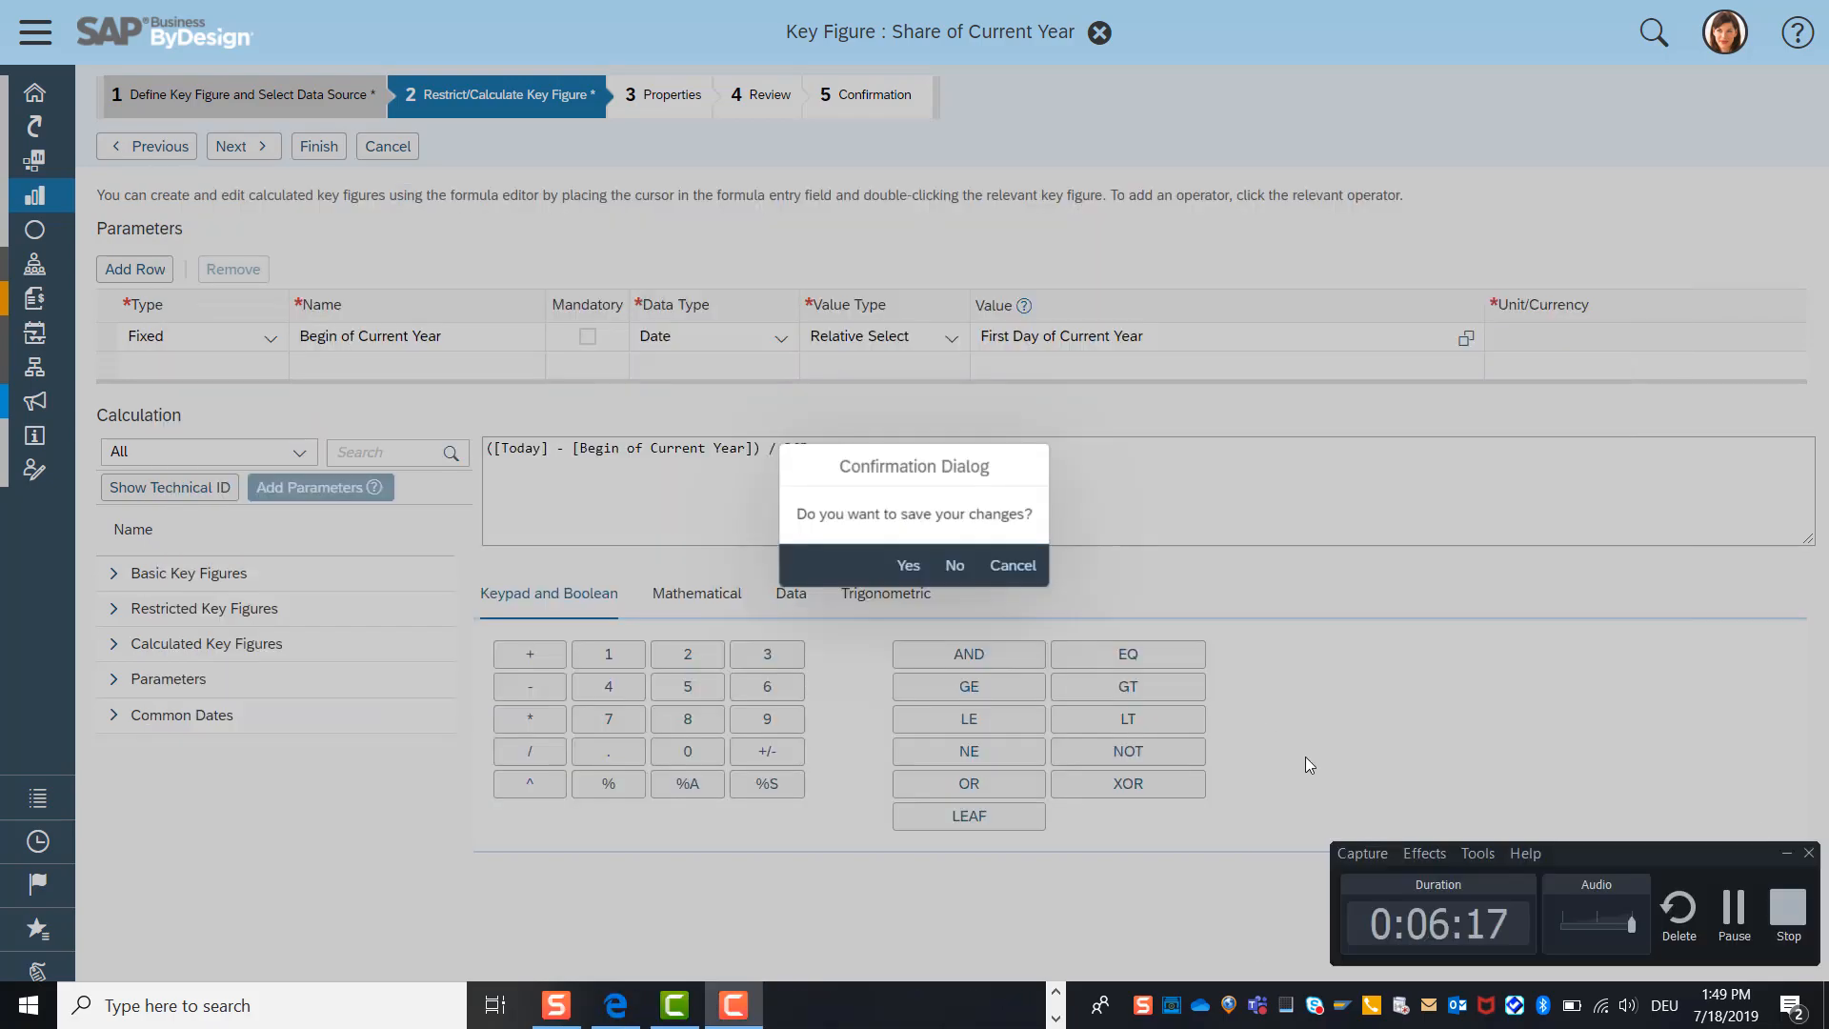